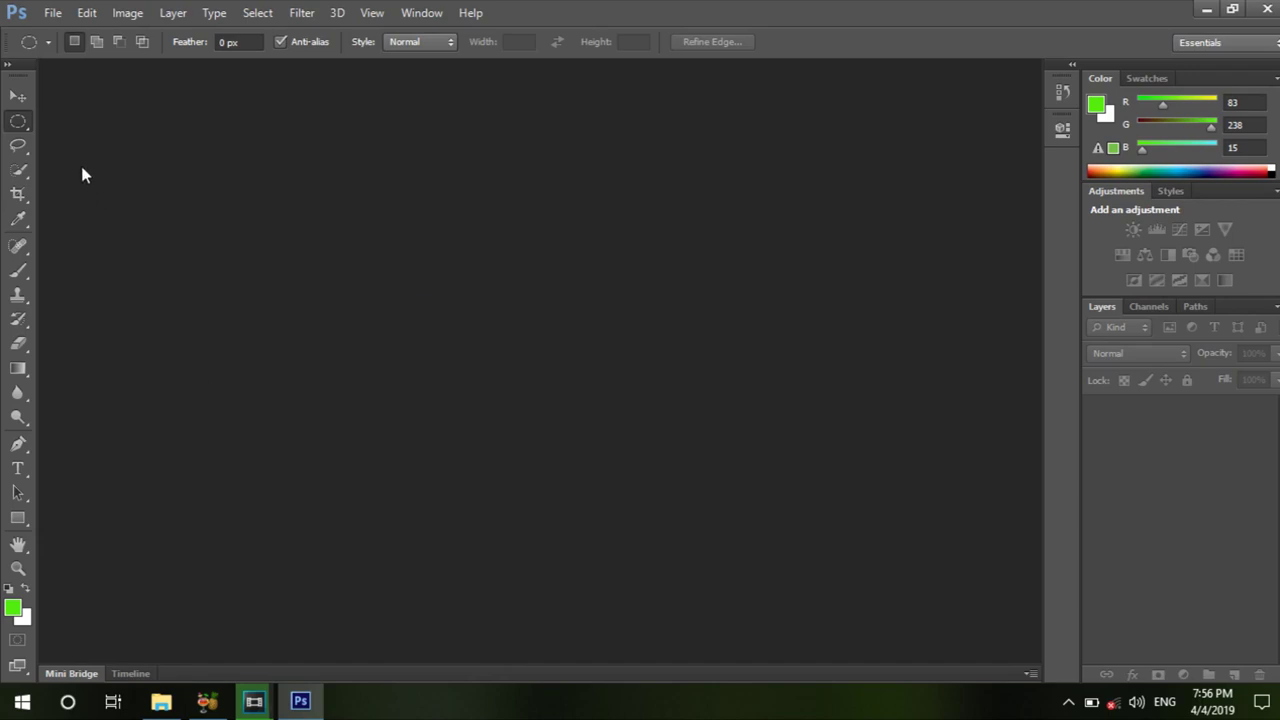
Step: Open clement-chai-295242-unsplash.jpg, the black-and-white photo of the boy, from the Images folder
right_click(17, 117)
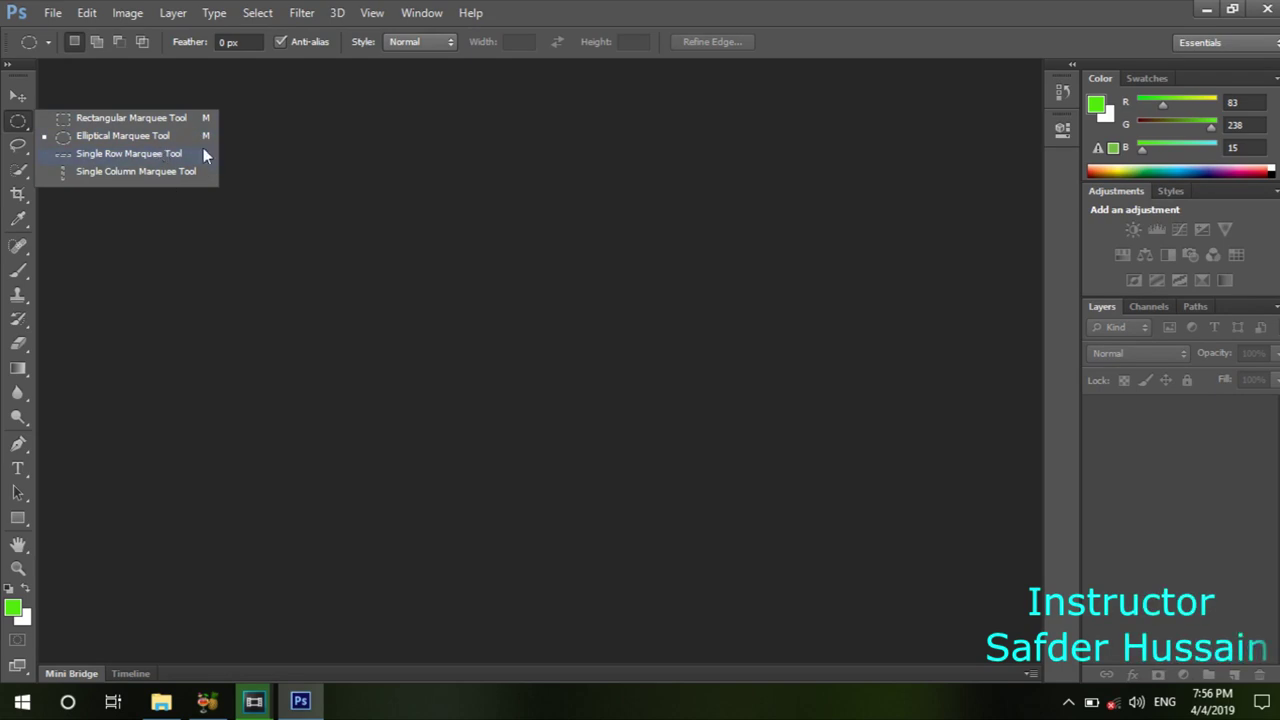
click(376, 184)
double_click(576, 230)
click(560, 362)
scroll(528, 330, down, 5)
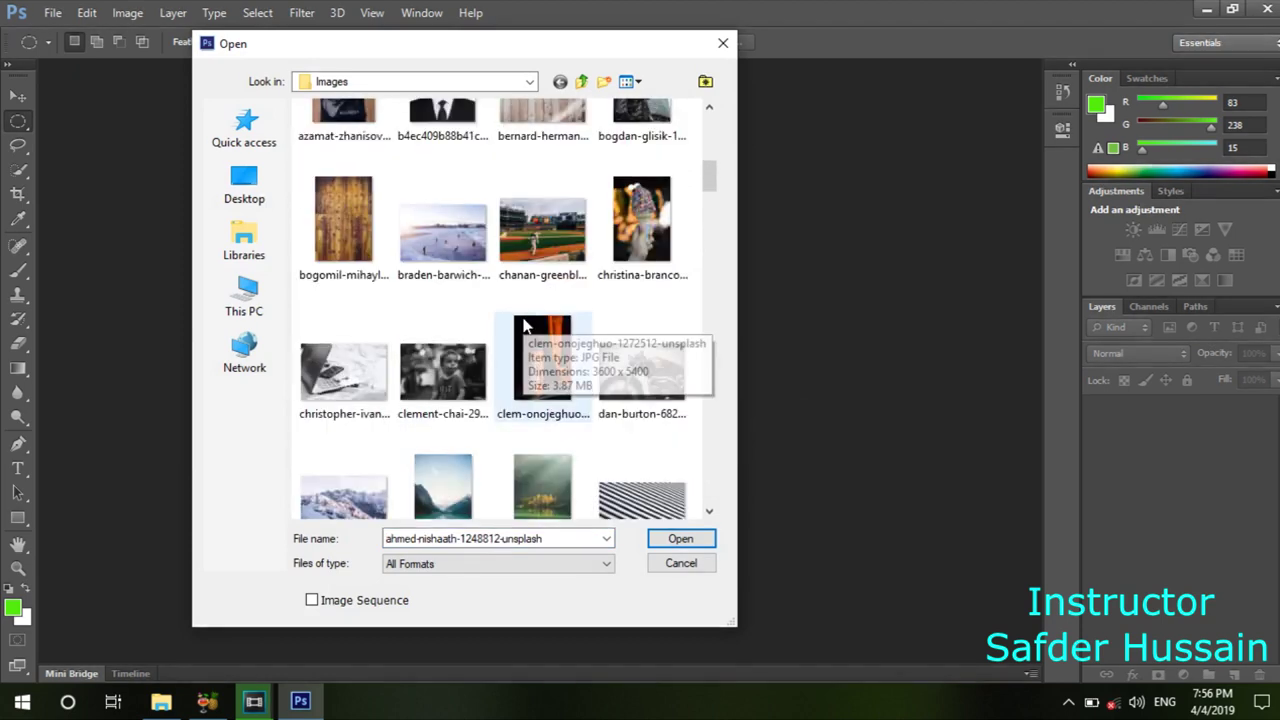
scroll(524, 326, down, 2)
scroll(505, 345, up, 2)
double_click(447, 385)
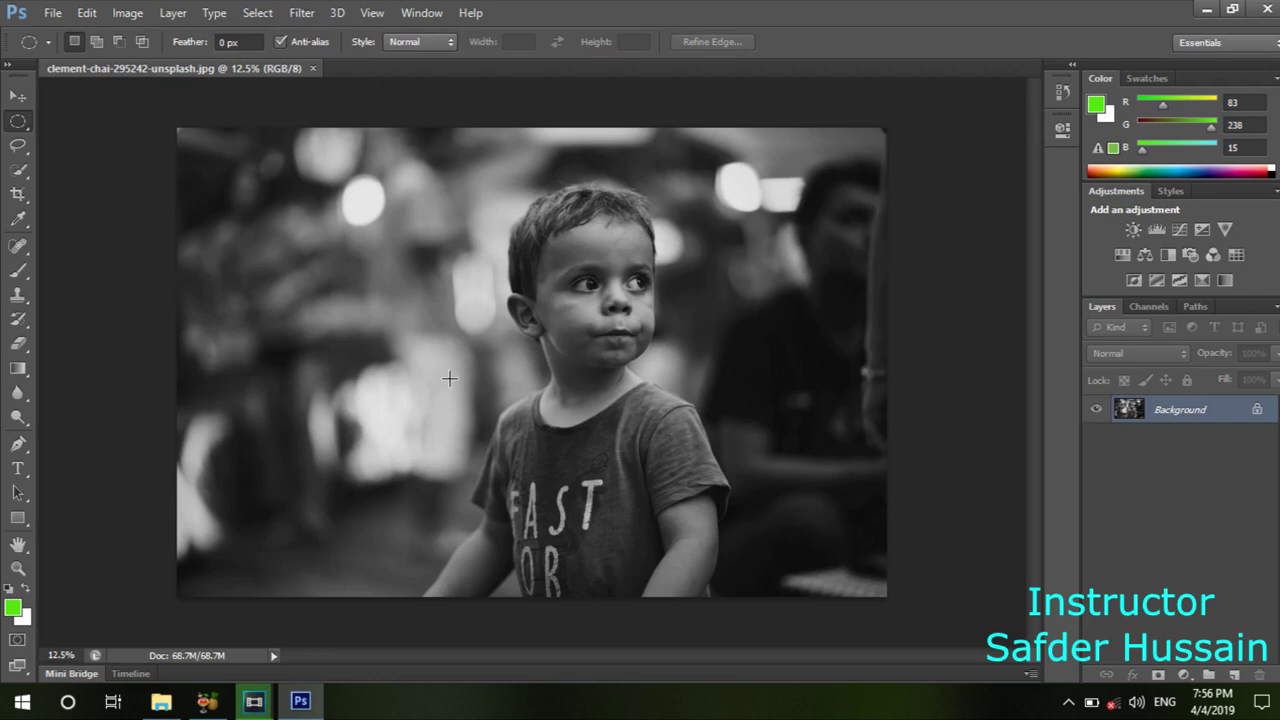
right_click(18, 121)
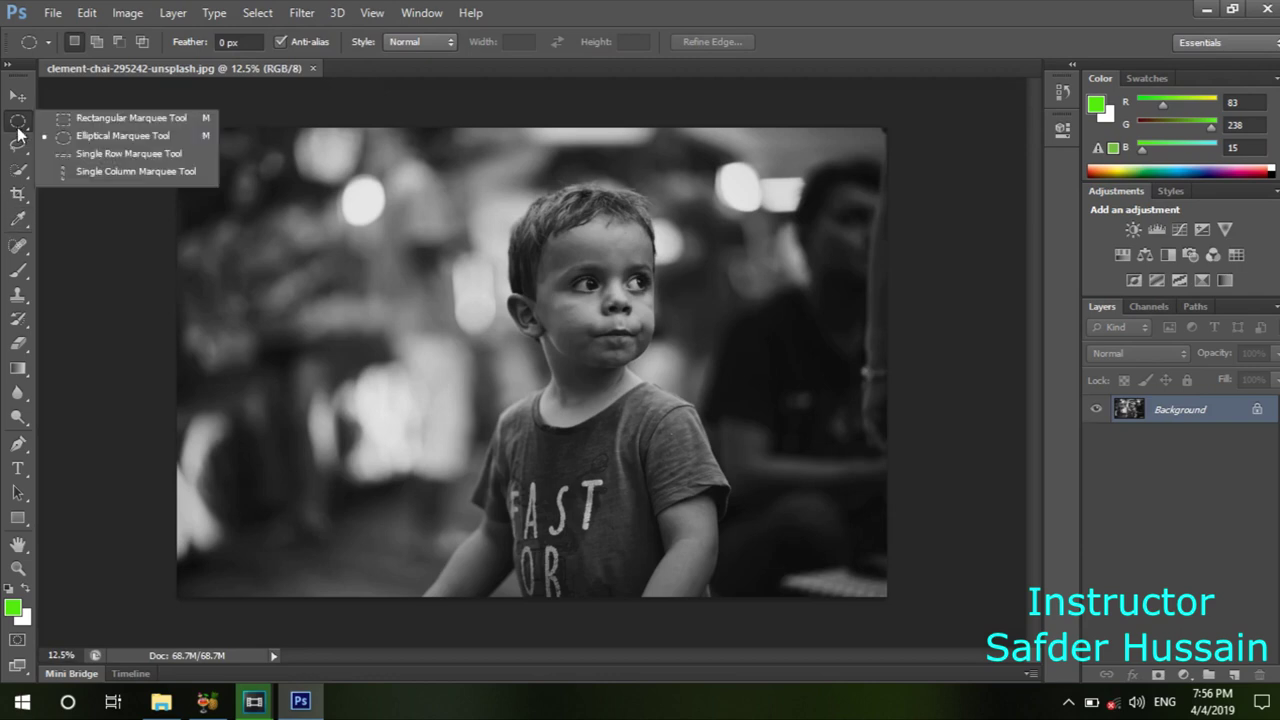
click(103, 137)
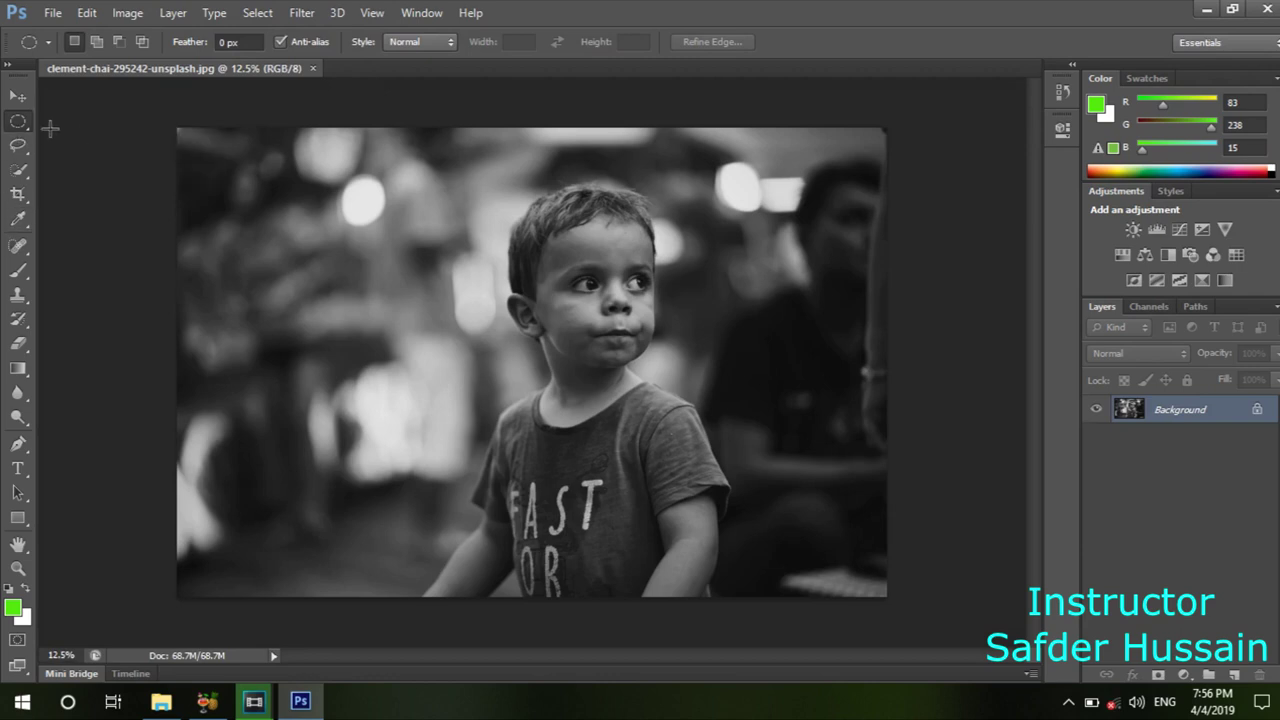
right_click(20, 124)
click(22, 100)
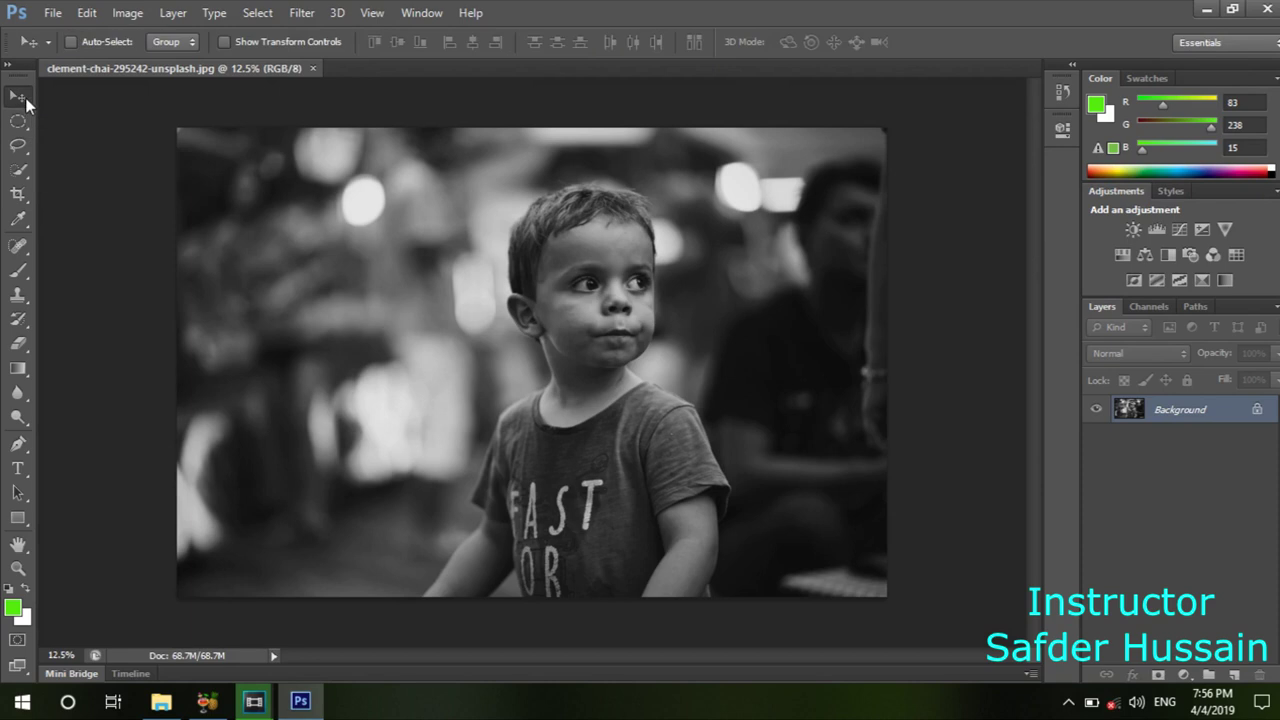
click(22, 118)
right_click(22, 120)
click(73, 130)
key(v)
key(m)
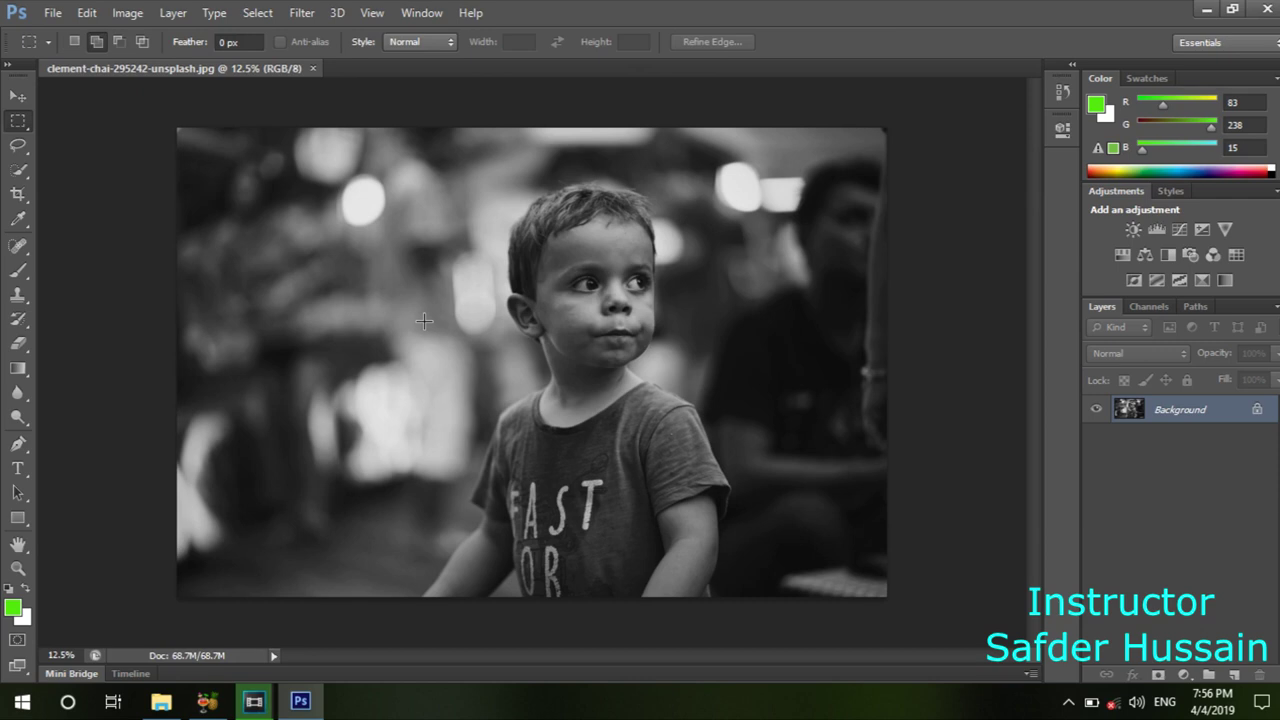
key(shift+m)
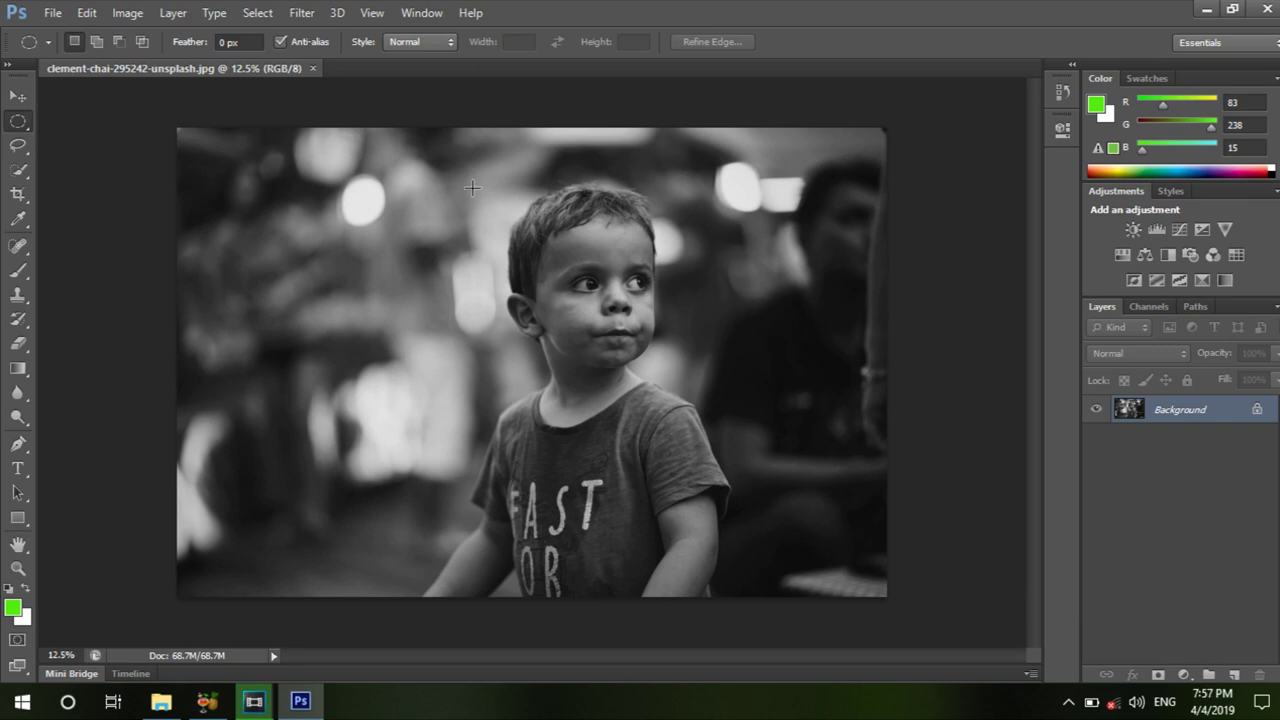
Step: Draw an elliptical selection around the boy's head, then add a larger ellipse to include his hair
mouse_move(472, 186)
mouse_down()
mouse_move(630, 381)
mouse_move(701, 382)
mouse_up()
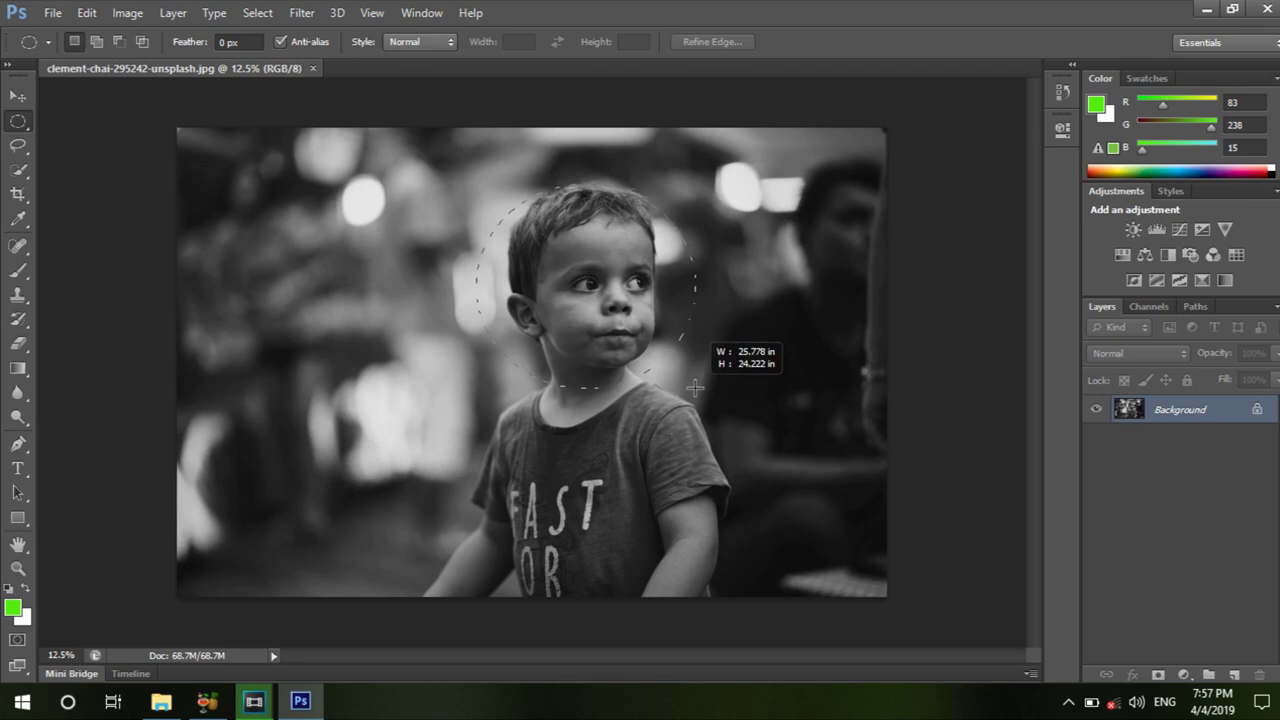
drag(701, 382, 696, 389)
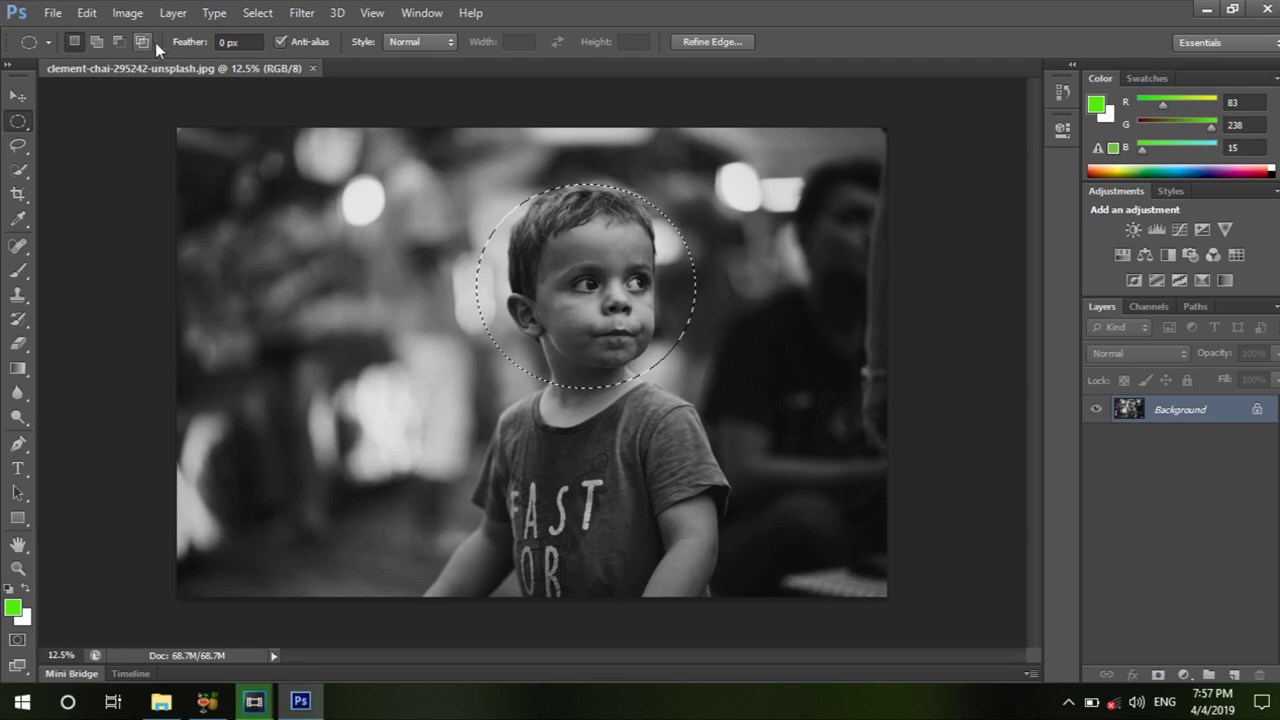
click(102, 43)
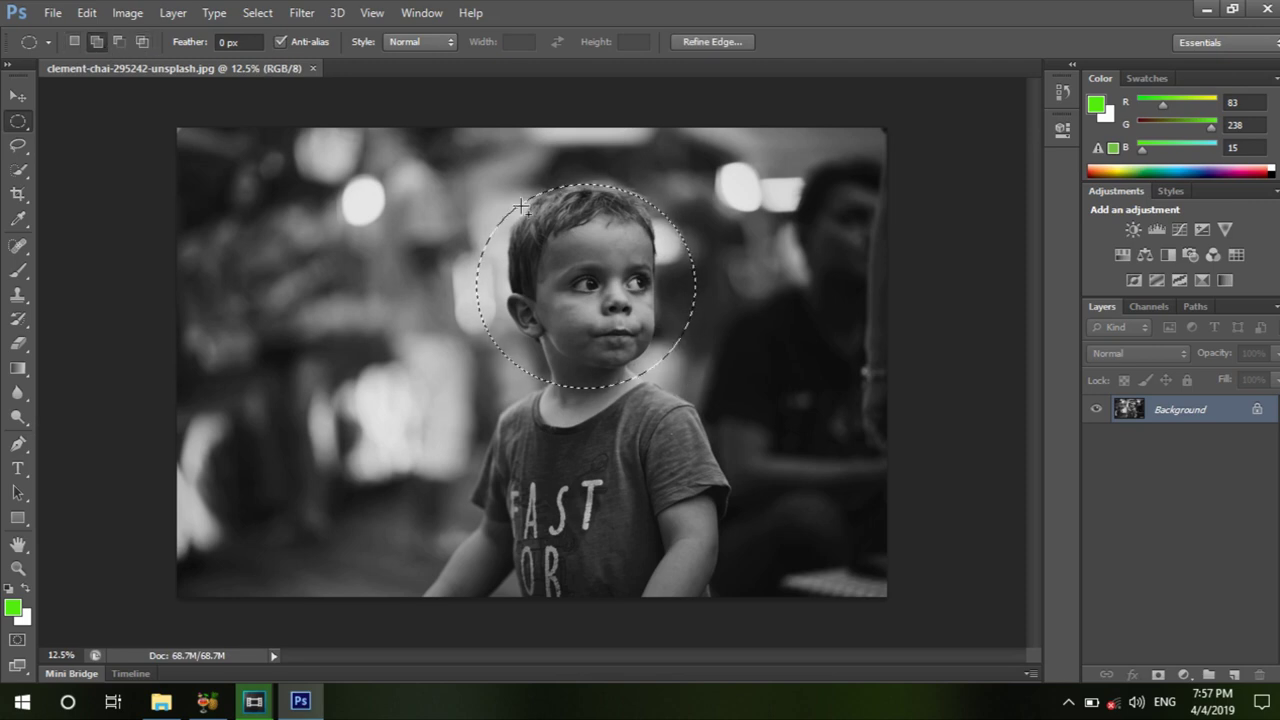
mouse_move(444, 190)
mouse_down()
mouse_move(705, 350)
mouse_move(705, 403)
mouse_up()
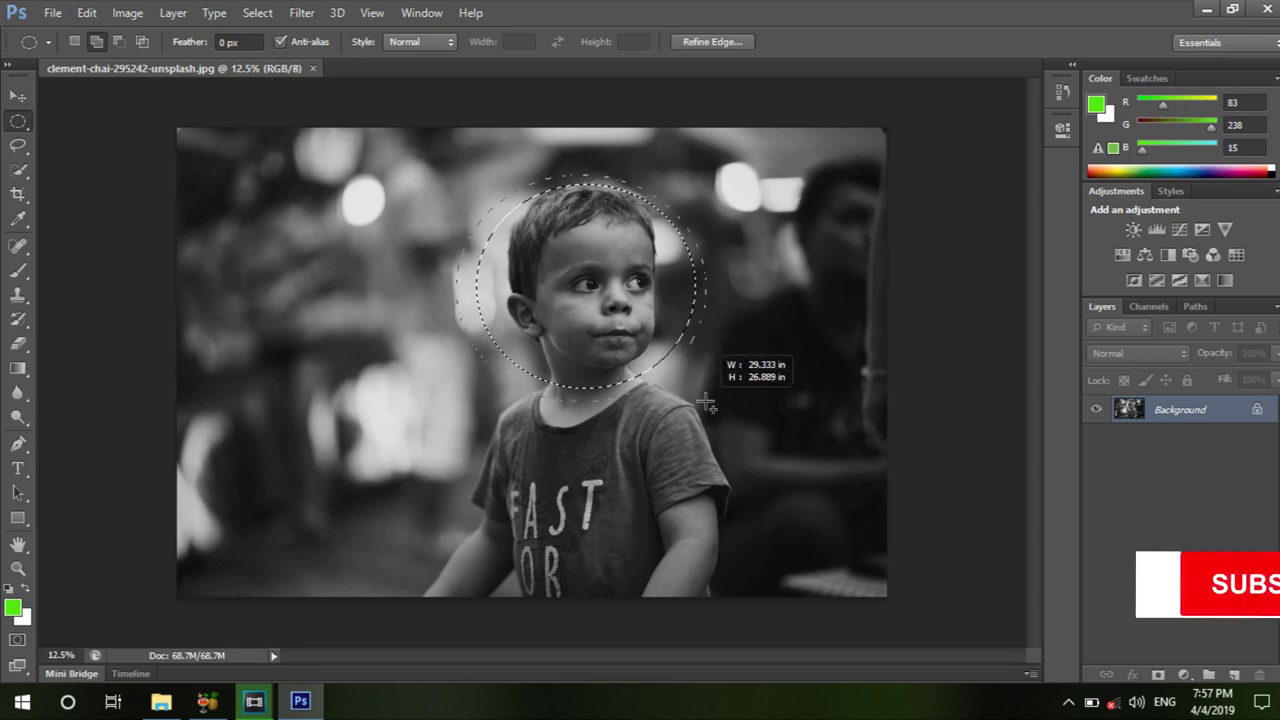
drag(705, 403, 703, 398)
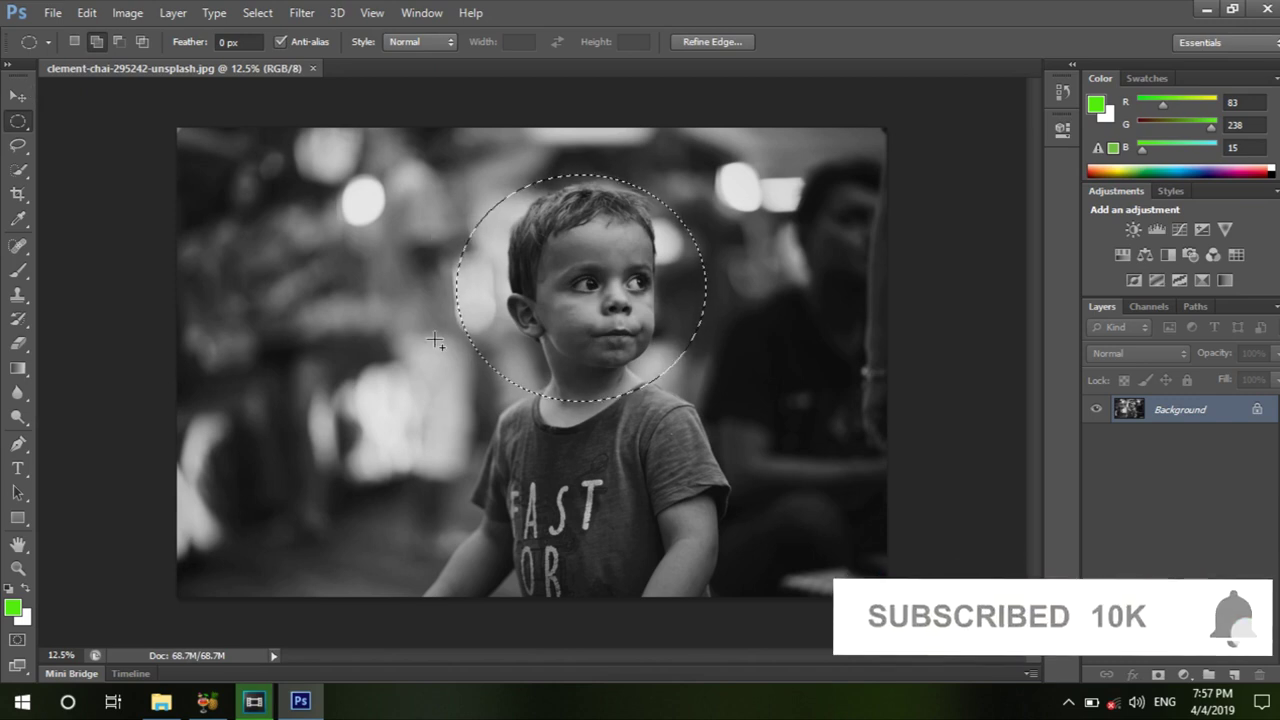
Step: Copy the selected head onto a new Layer 1 with Layer Via Copy
right_click(592, 262)
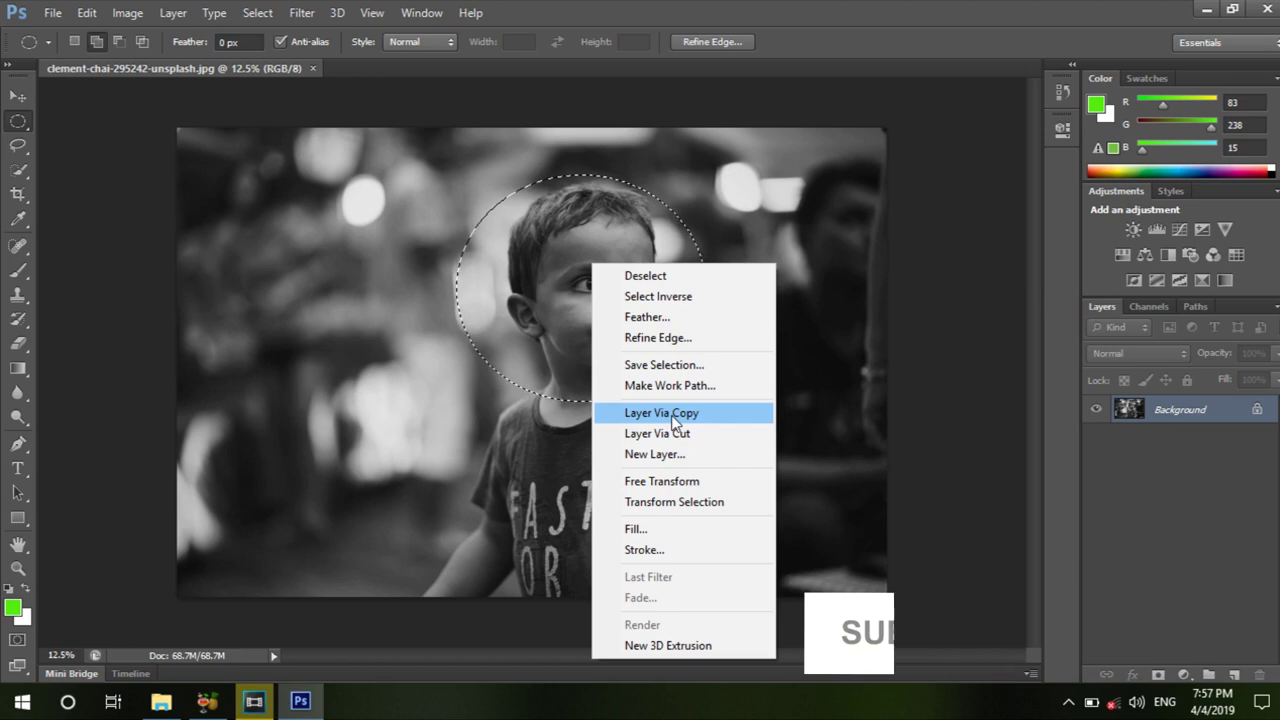
click(671, 415)
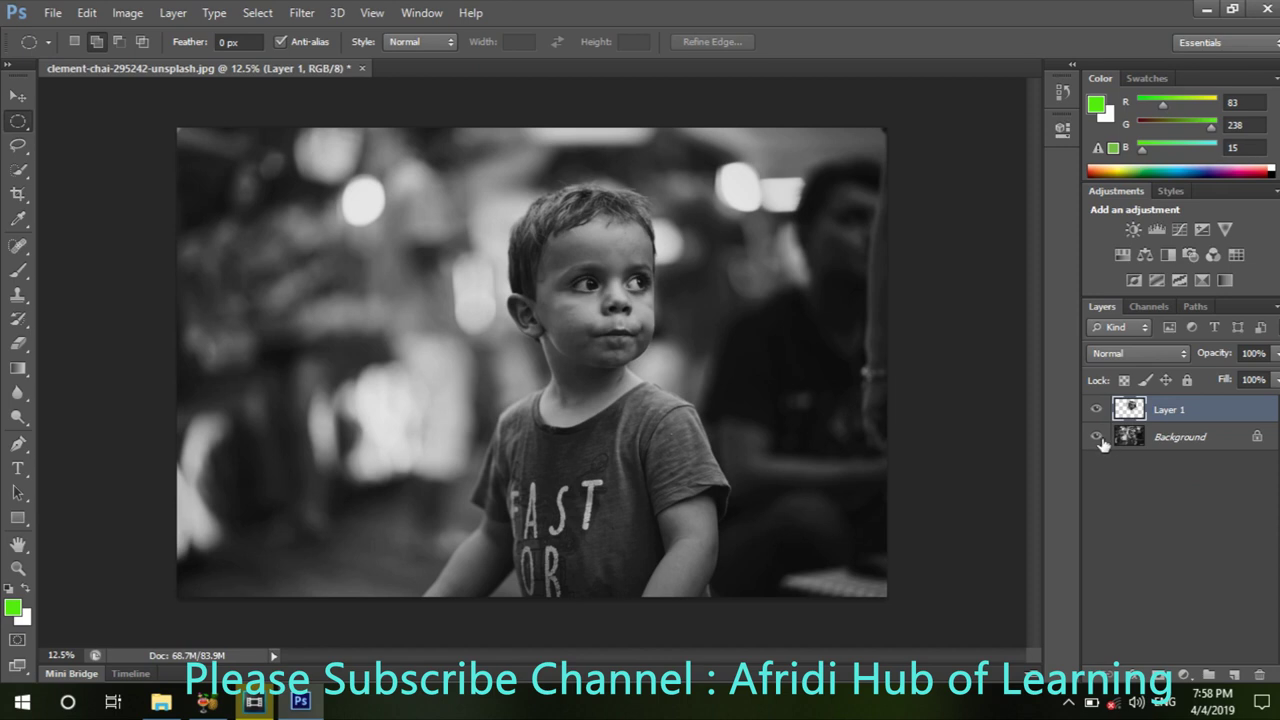
click(1096, 437)
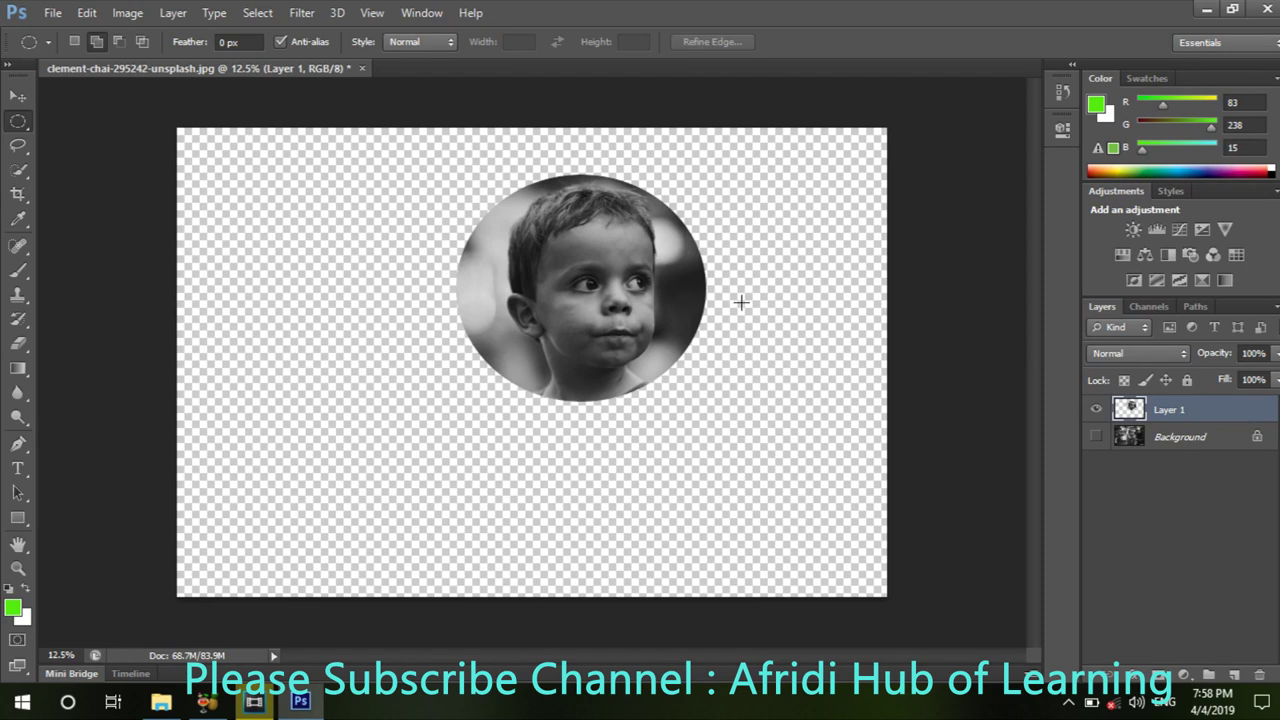
click(1096, 437)
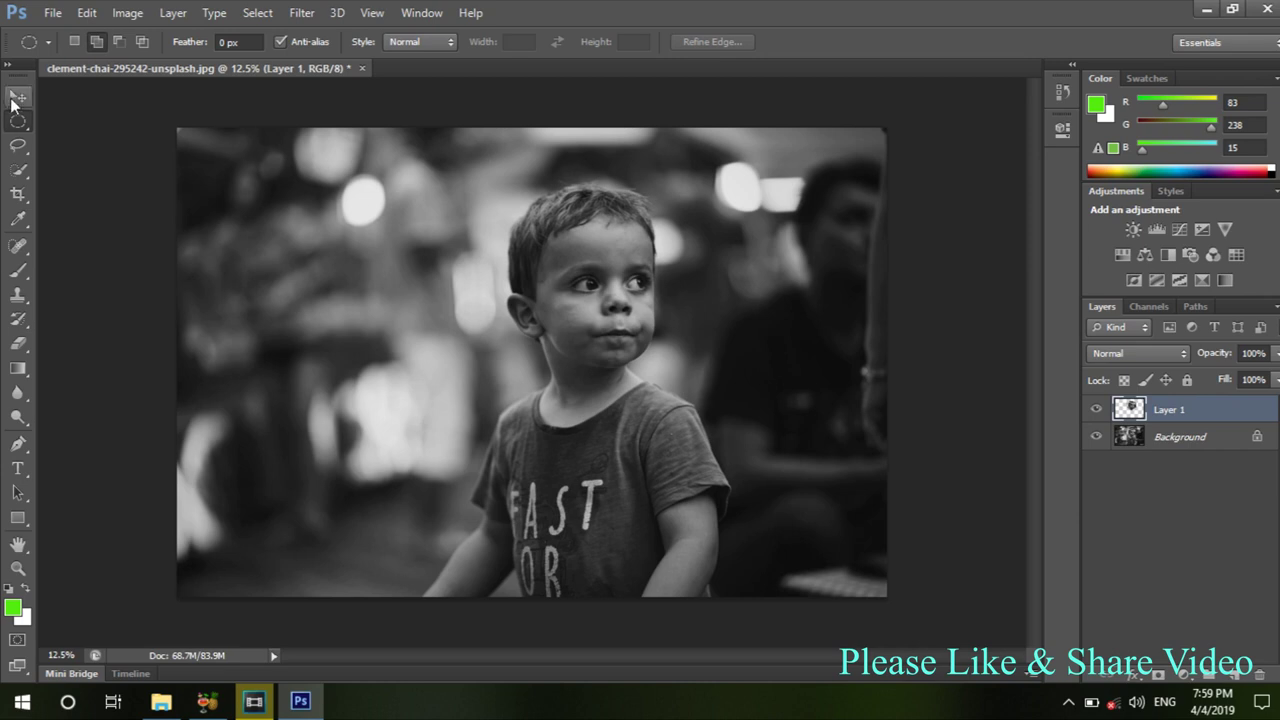
Step: Move the Layer 1 face copy left, toggle its visibility, then step back to the head selection
click(18, 96)
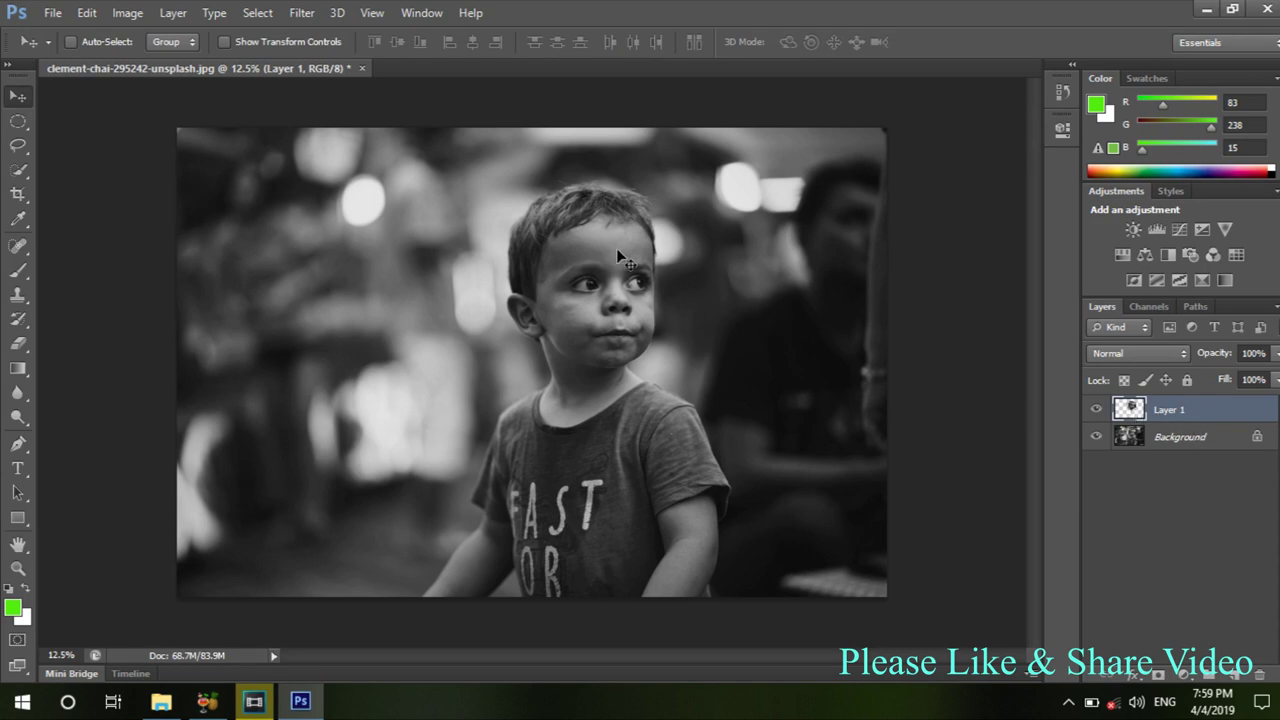
drag(603, 240, 384, 243)
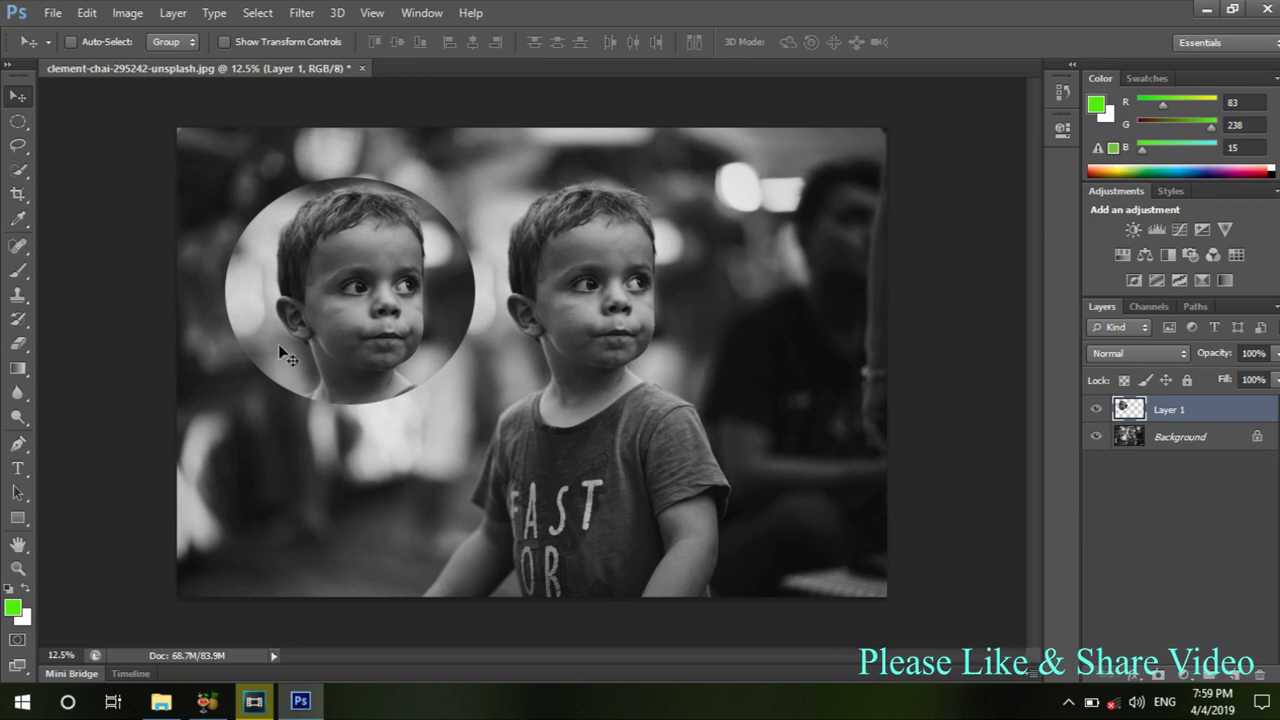
click(1096, 413)
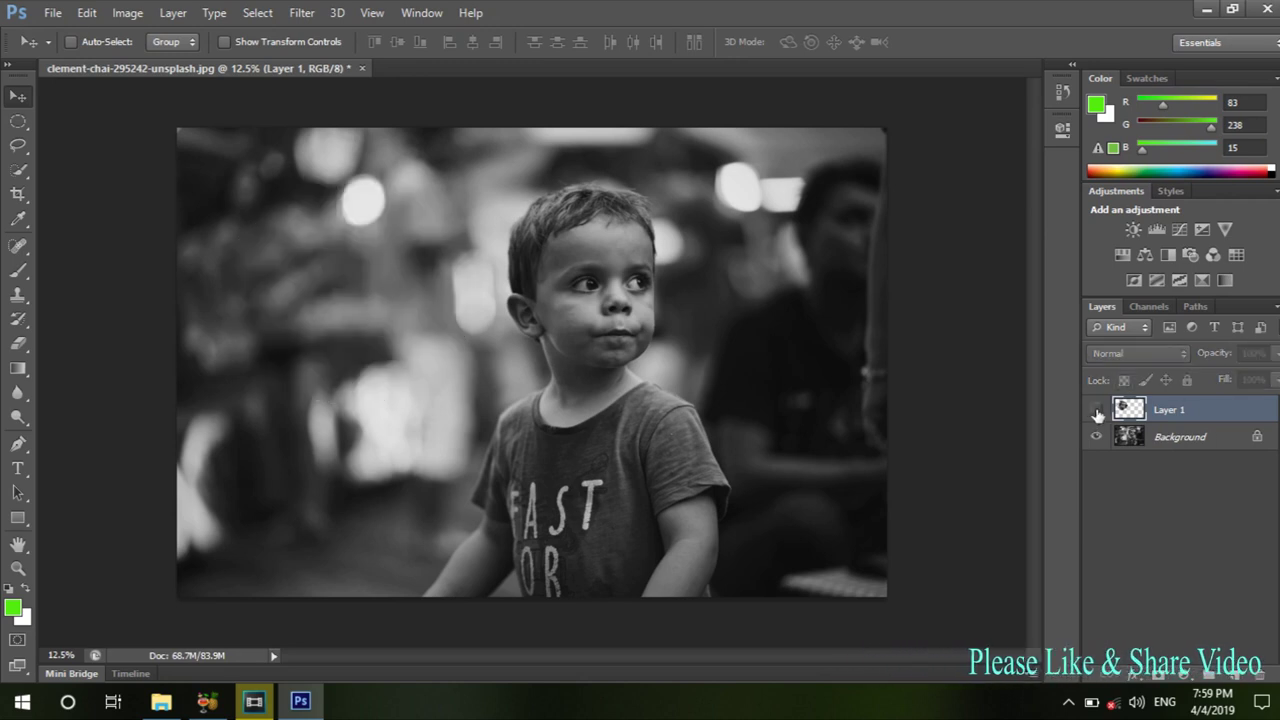
click(1096, 409)
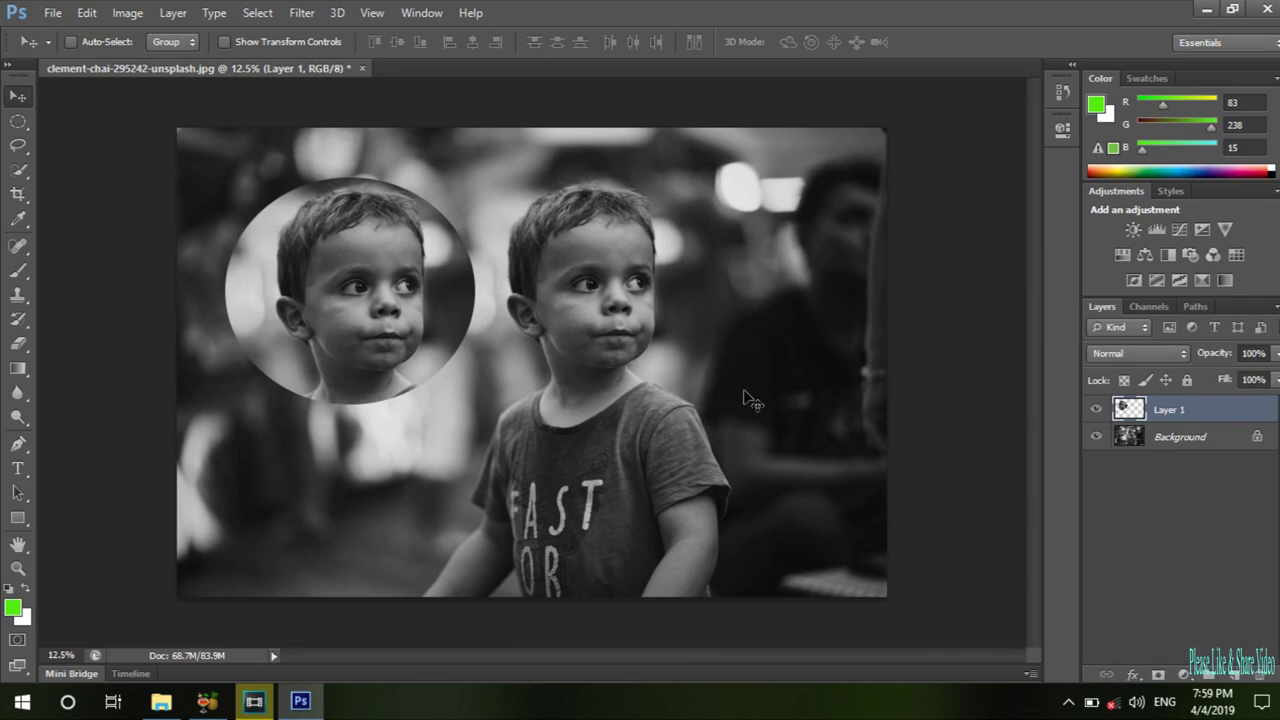
key(ctrl+alt+z)
key(ctrl+alt+z)
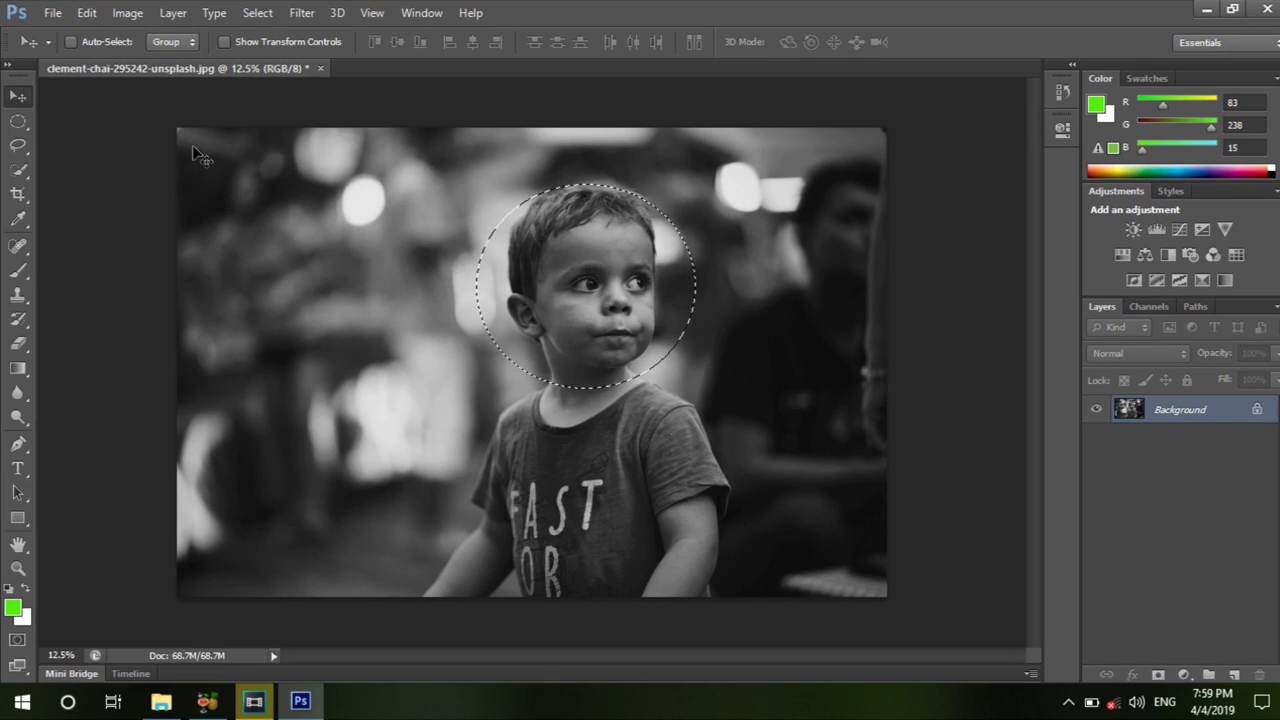
Step: Return to the Elliptical Marquee and move the circled head onto Layer 1 with Layer Via Cut
click(19, 121)
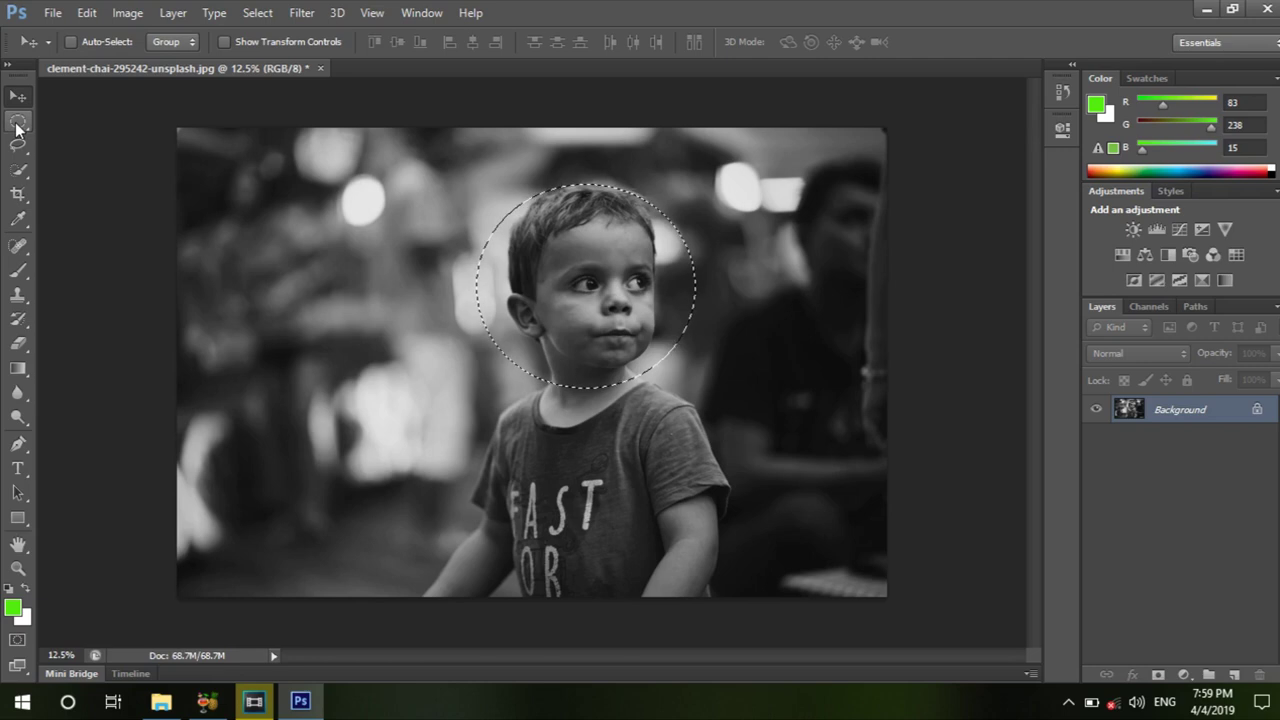
click(18, 122)
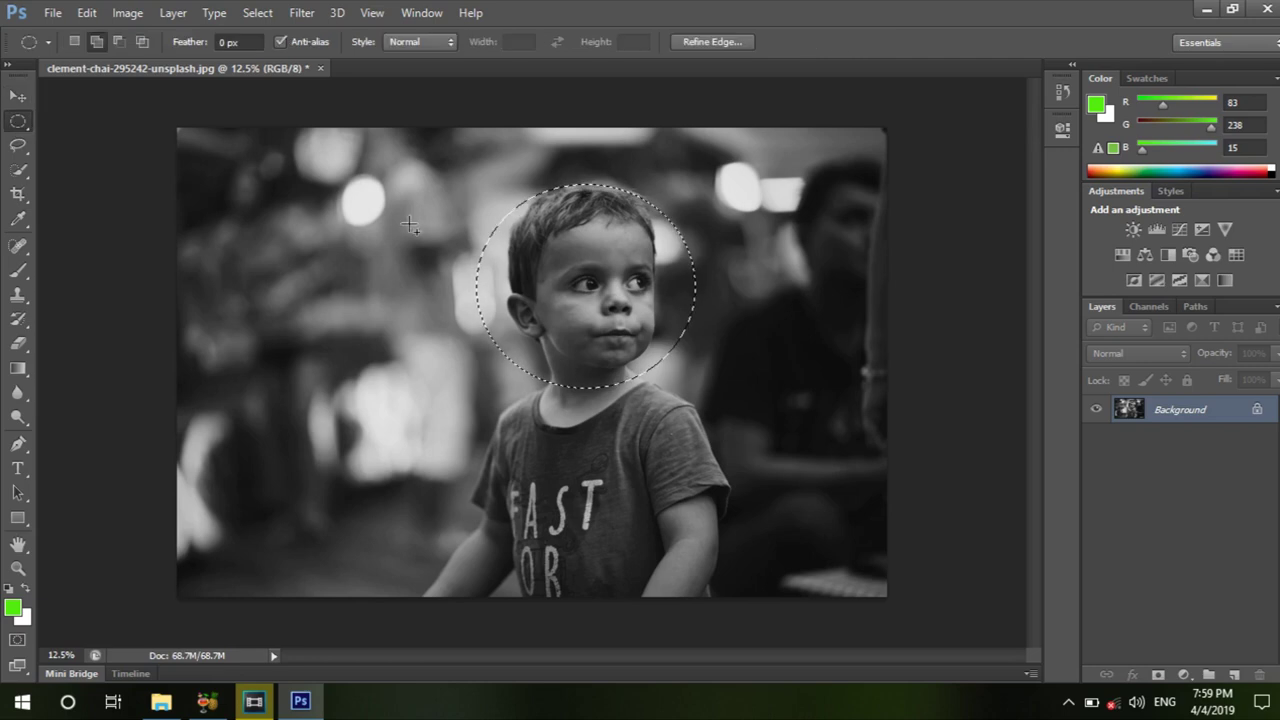
right_click(548, 241)
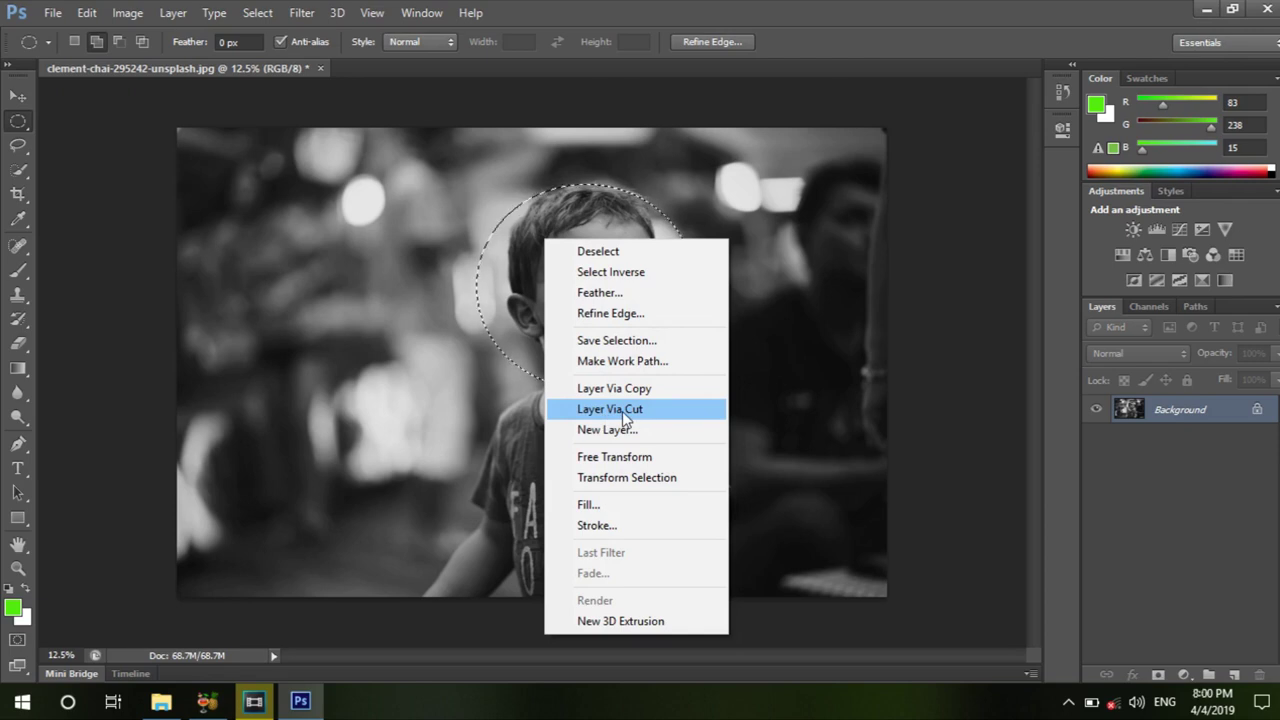
click(622, 411)
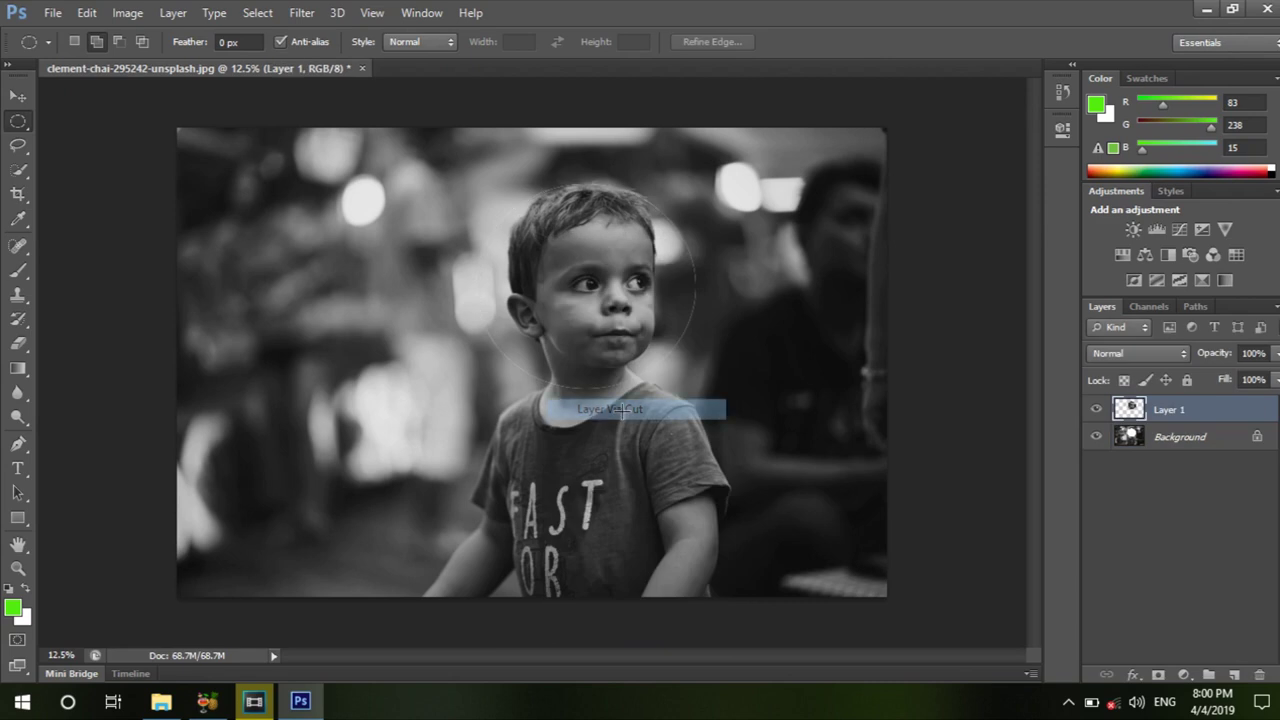
Step: Toggle the cut head layer's visibility, then undo back to the circular head selection
click(1097, 410)
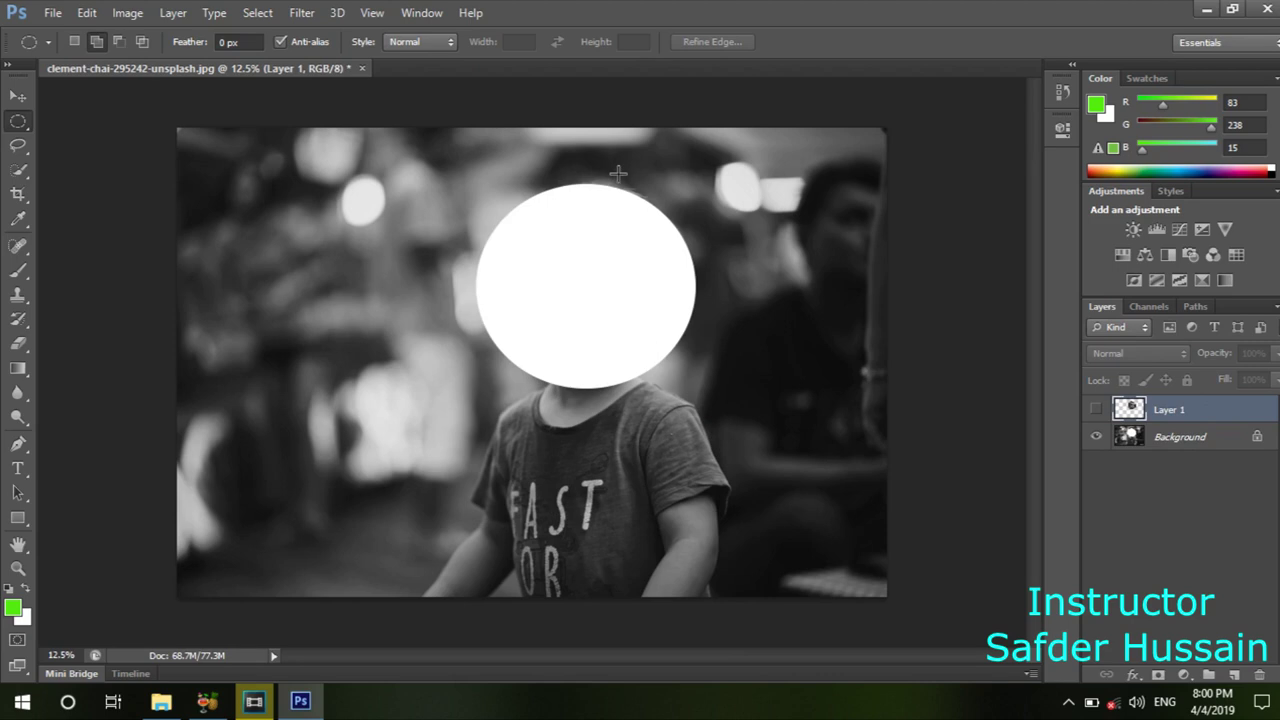
click(1097, 410)
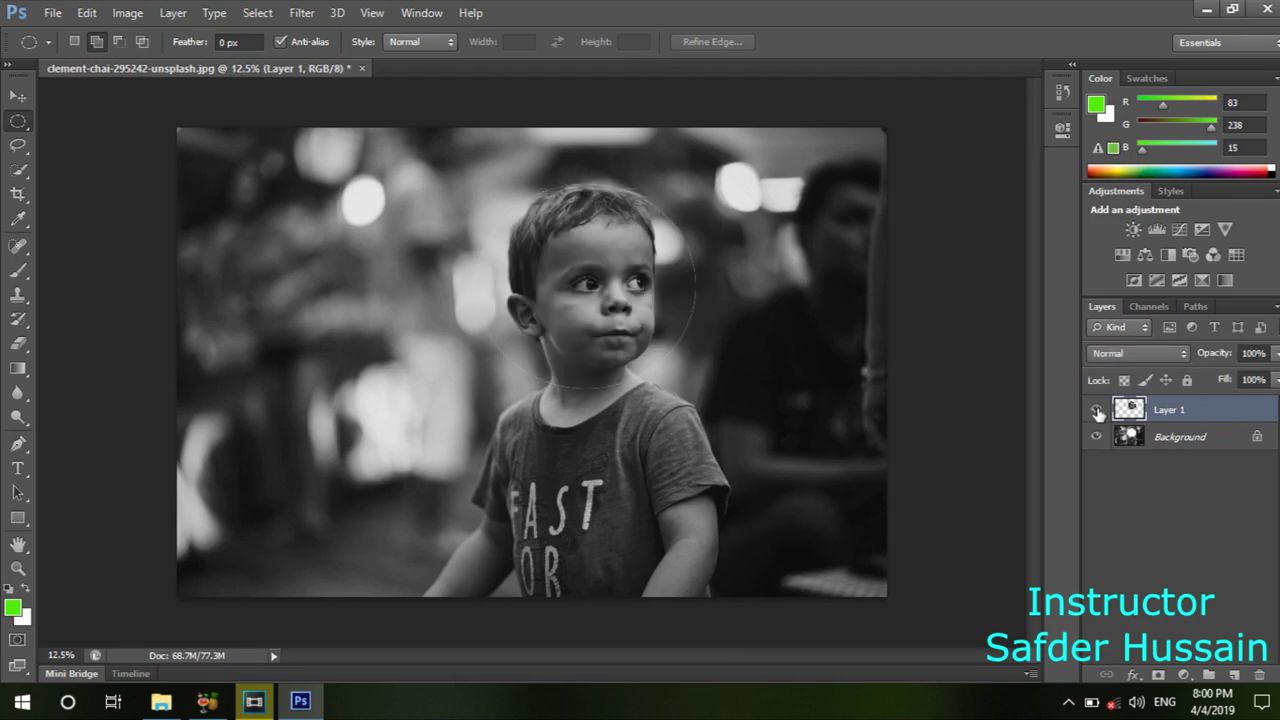
key(ctrl+alt+z)
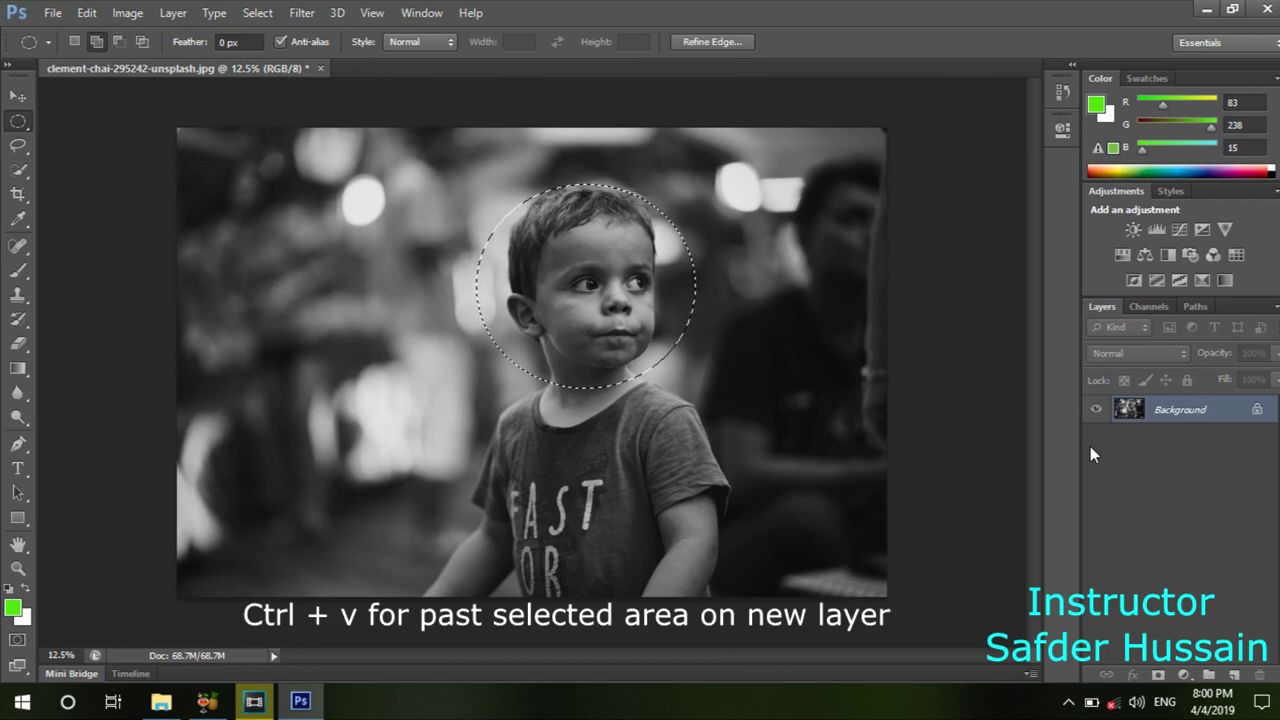
key(ctrl+v)
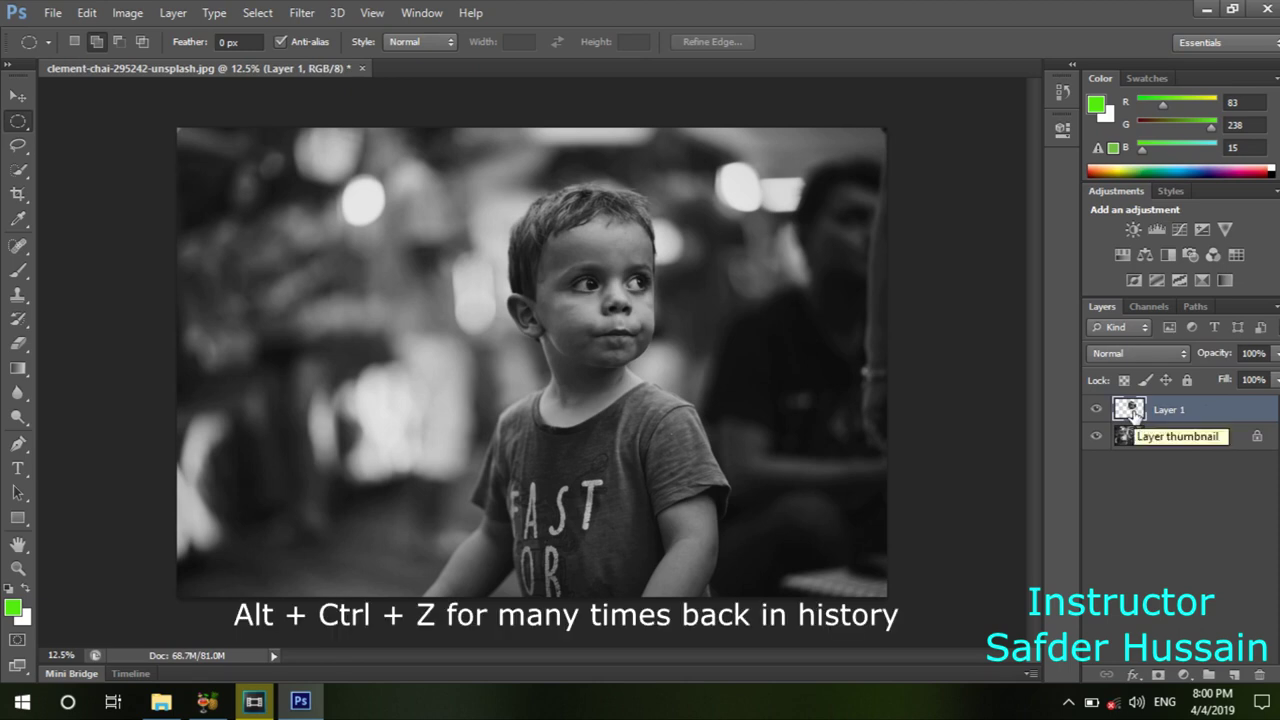
key(ctrl+alt+z)
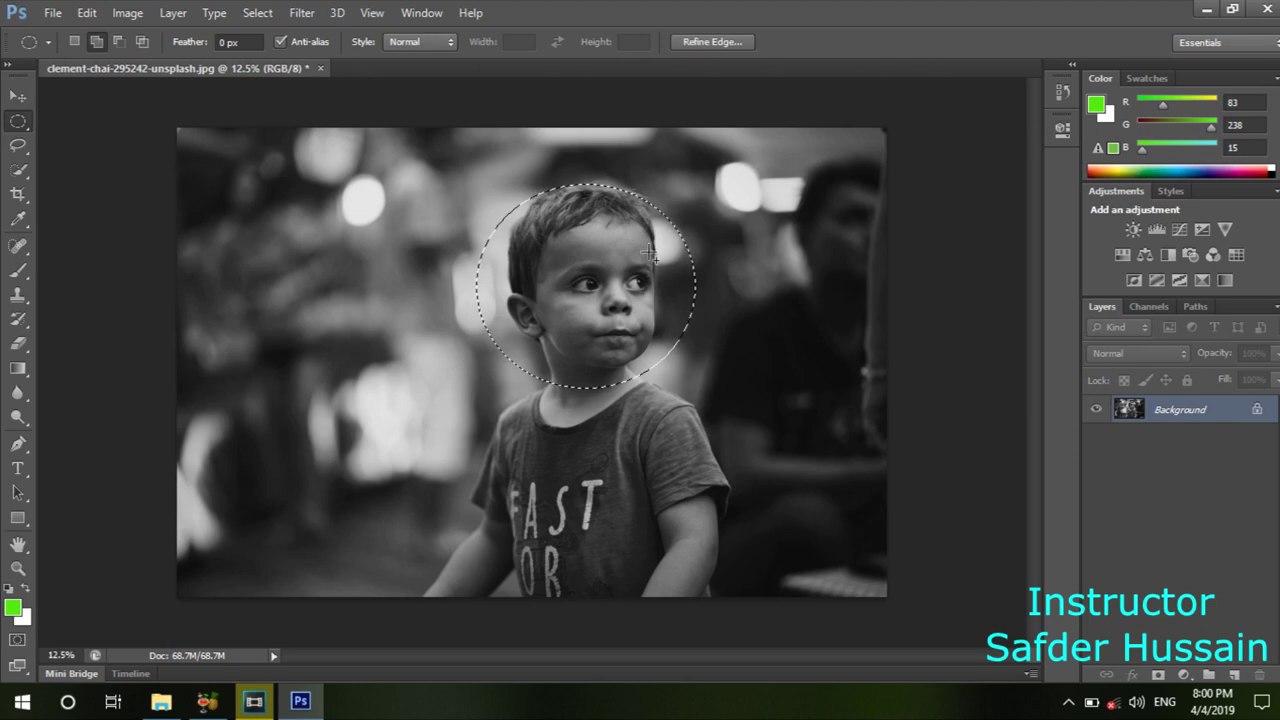
Step: Copy the head to a new layer with Ctrl+J, preview it without Background, then undo it
key(ctrl+j)
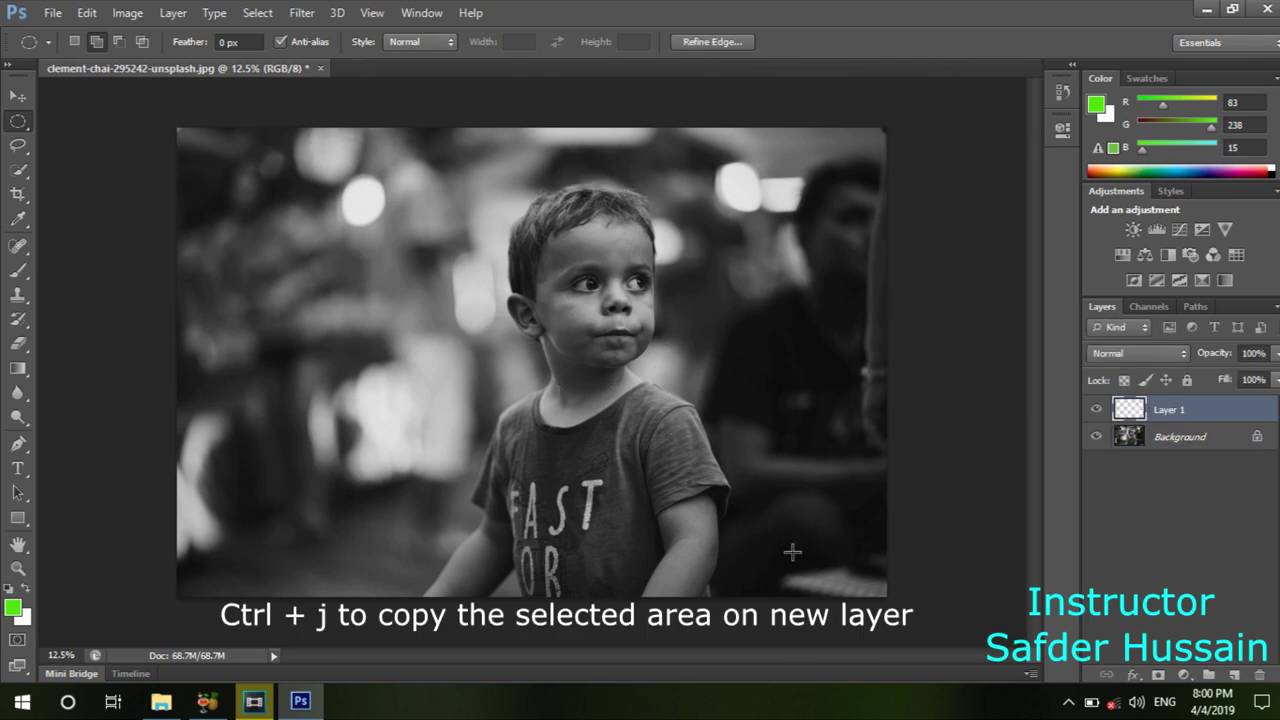
click(1098, 437)
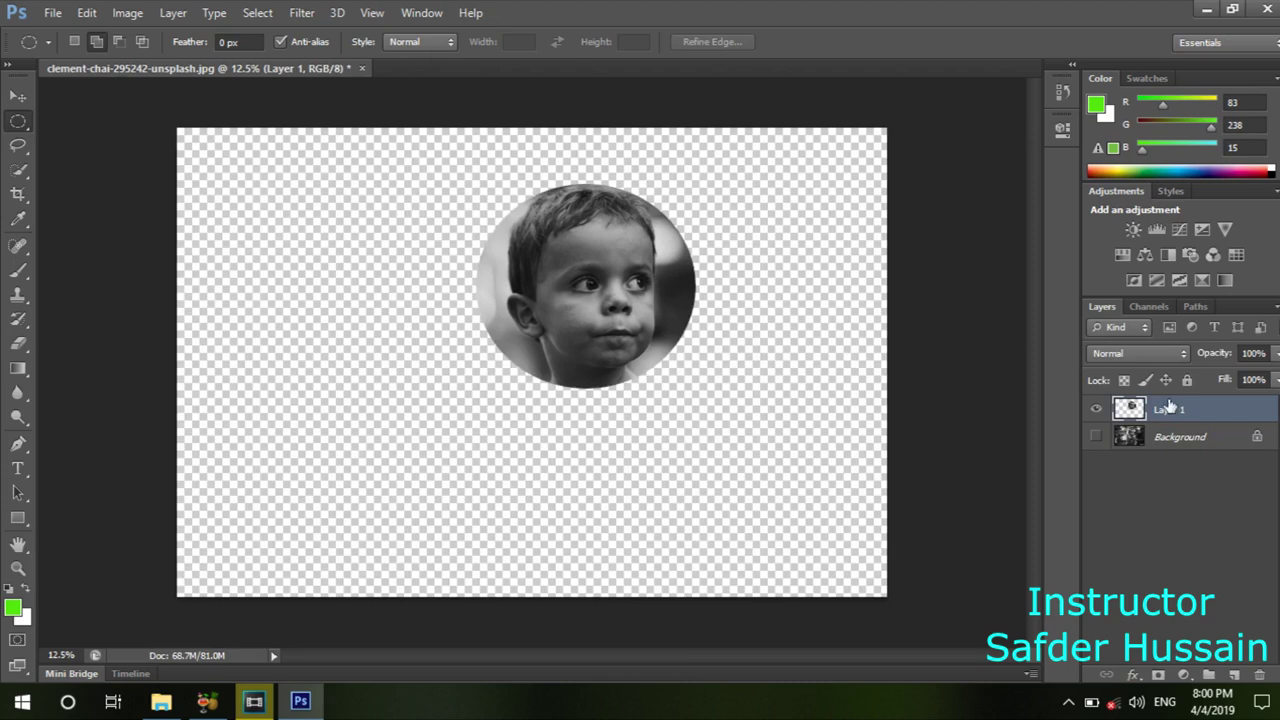
click(1098, 437)
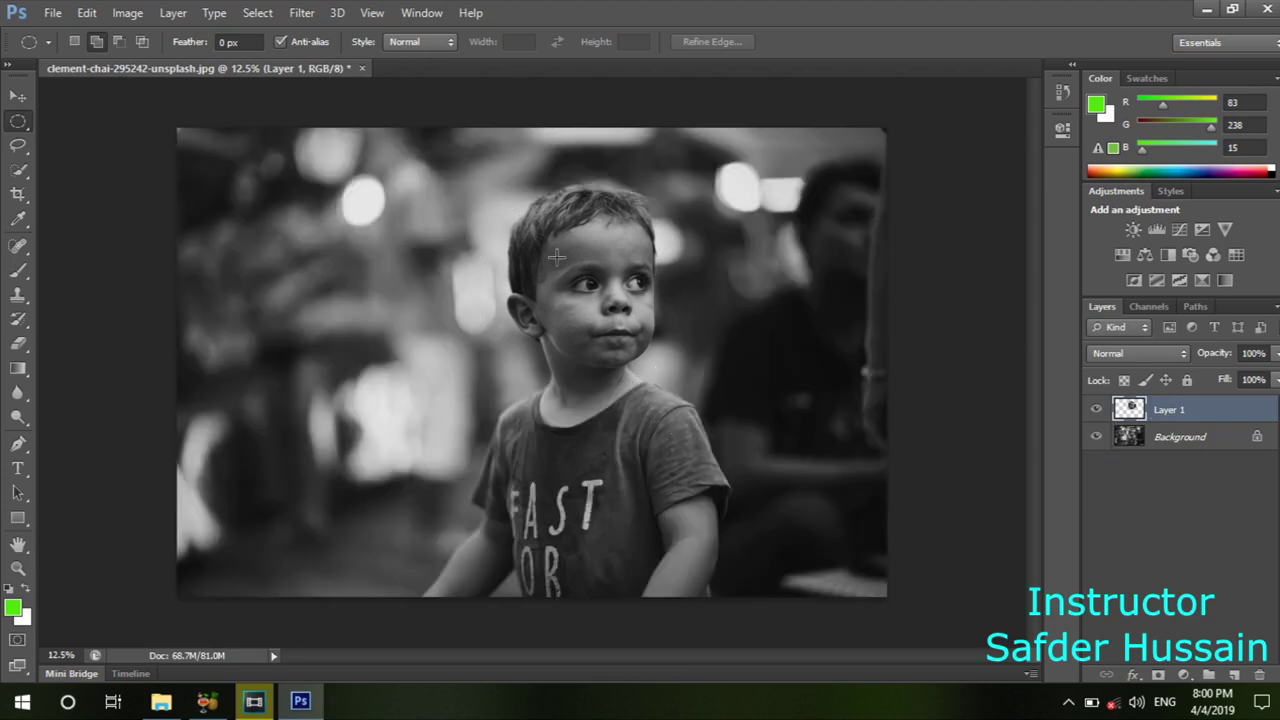
key(ctrl+alt+z)
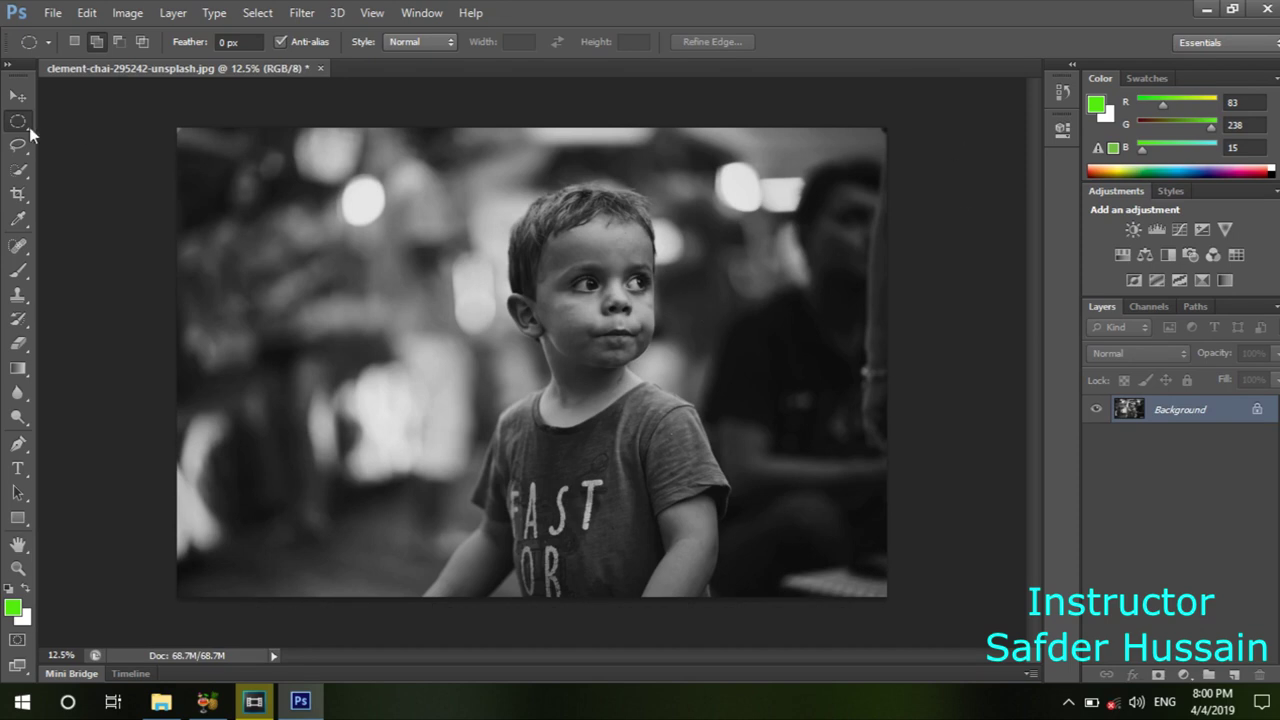
Step: Redraw a circular selection around the boy's head and bring up its context menu
drag(472, 168, 705, 401)
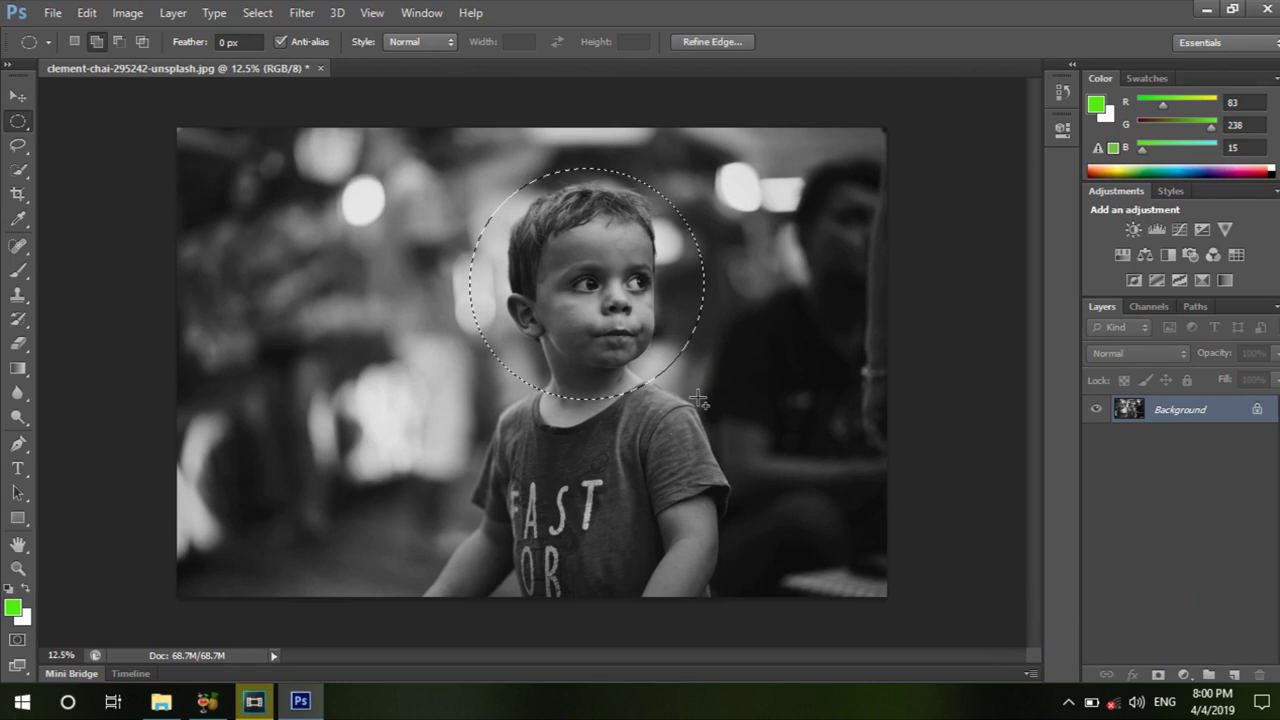
drag(700, 400, 607, 270)
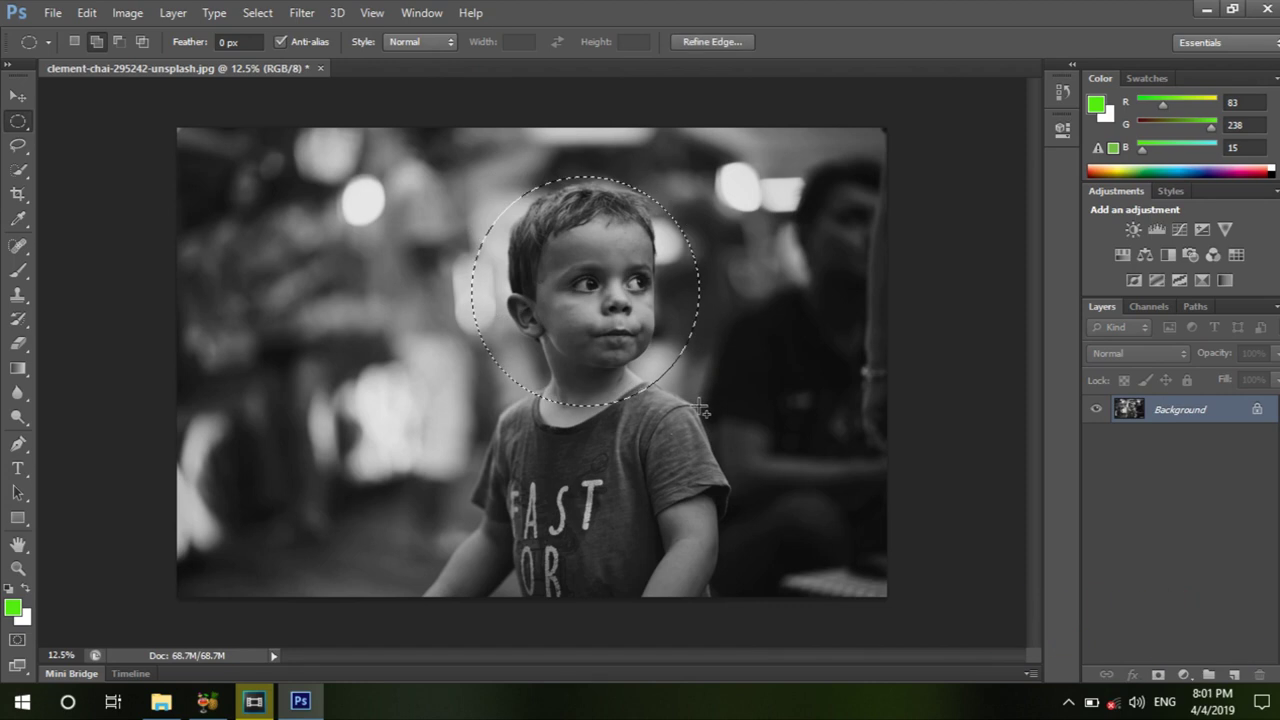
right_click(592, 271)
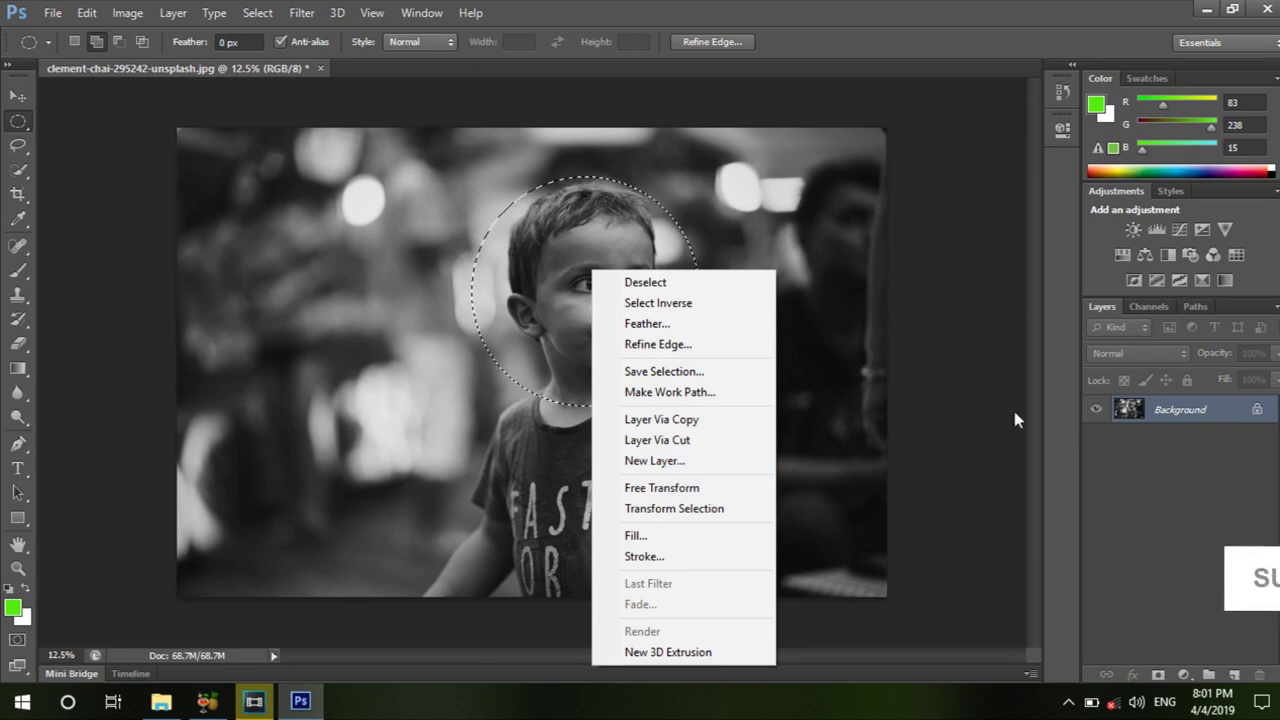
Step: Create a new empty layer named 'copy' from the context menu
click(672, 466)
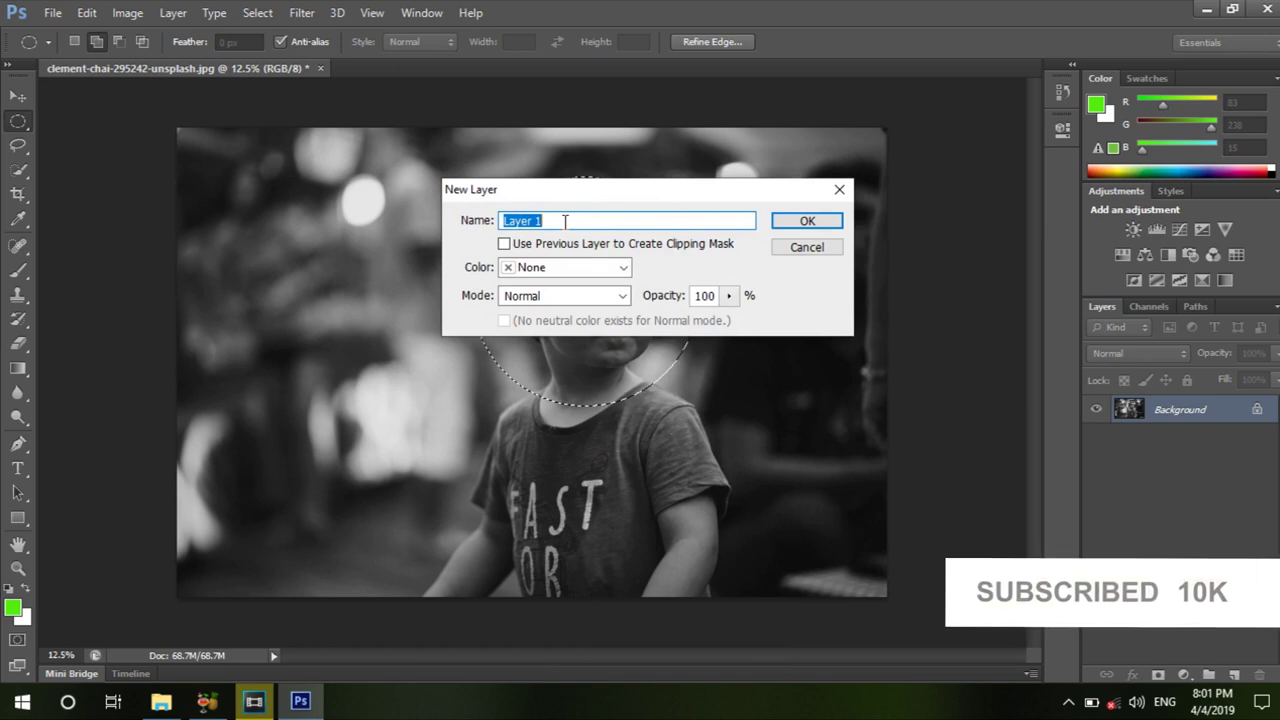
text(copy)
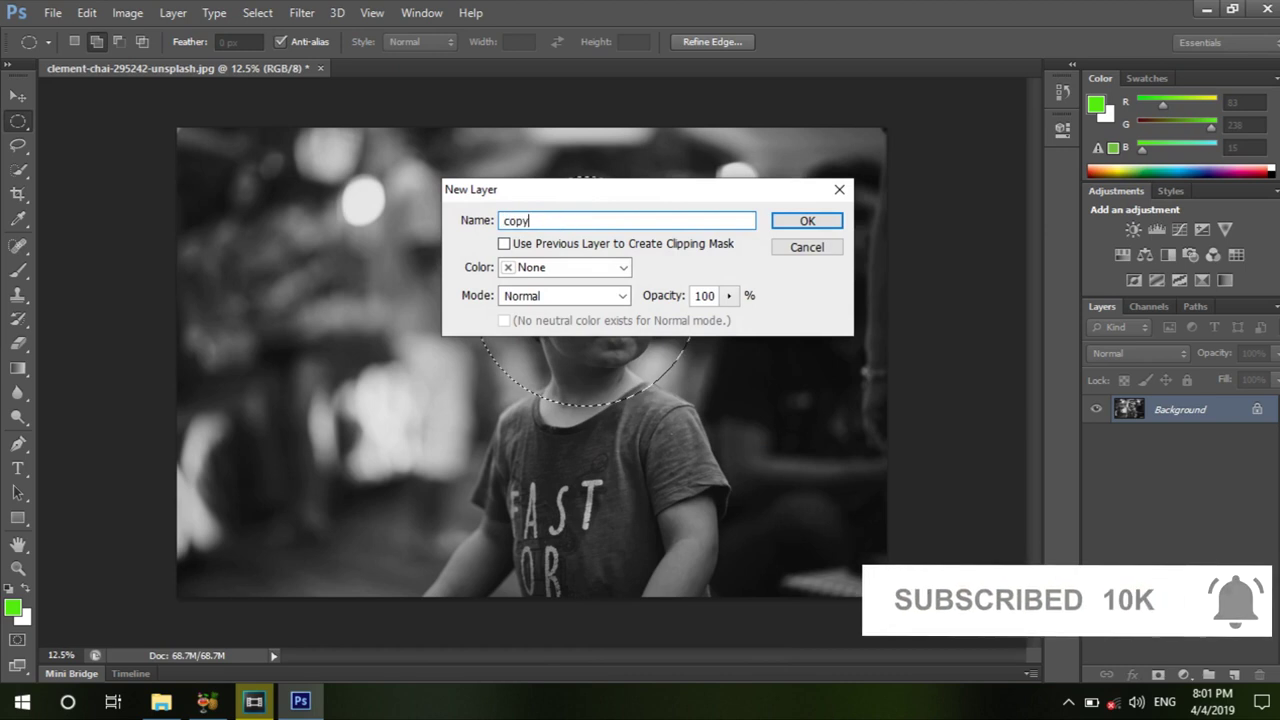
click(807, 221)
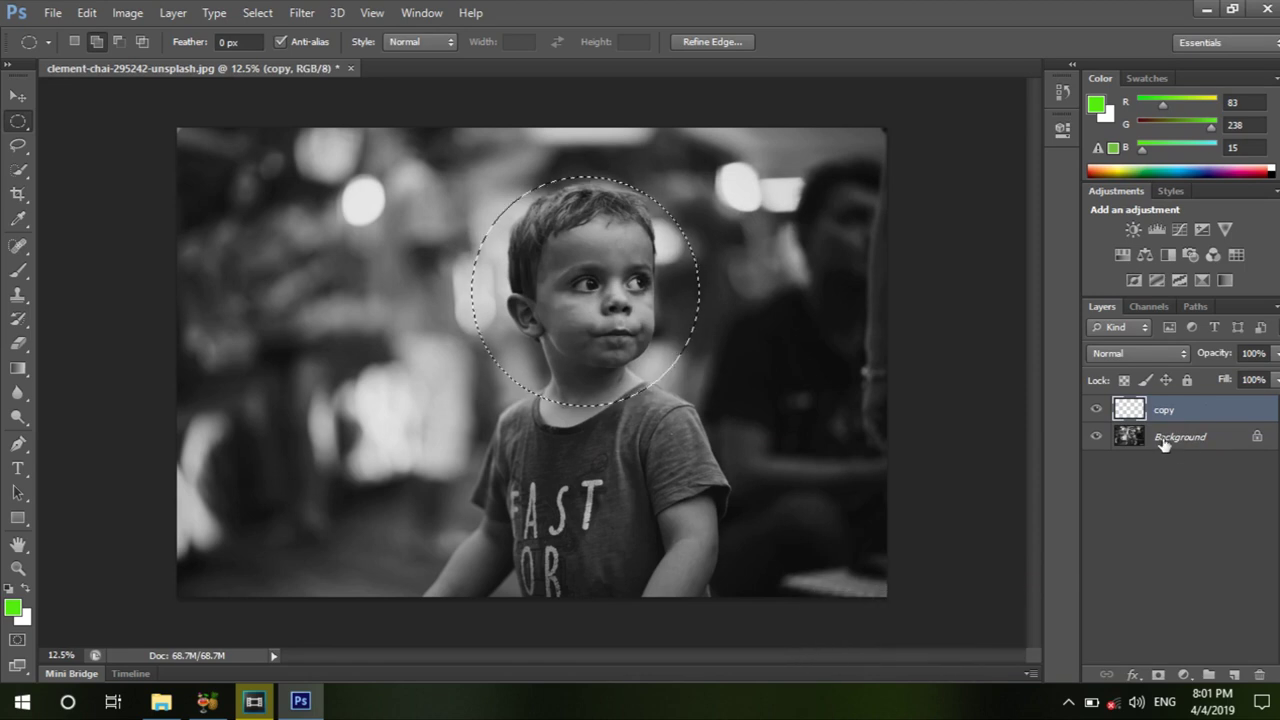
Step: Copy the circled head from the Background layer and paste it into the 'copy' layer
click(1097, 437)
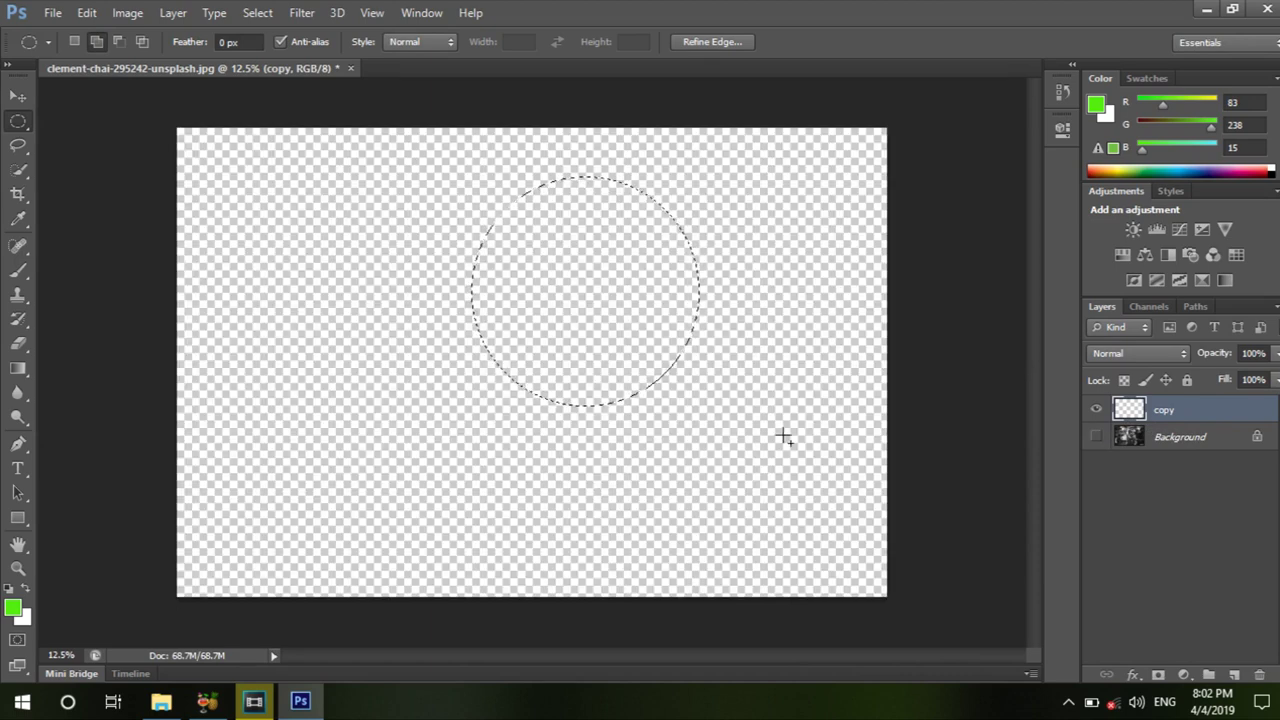
click(1096, 437)
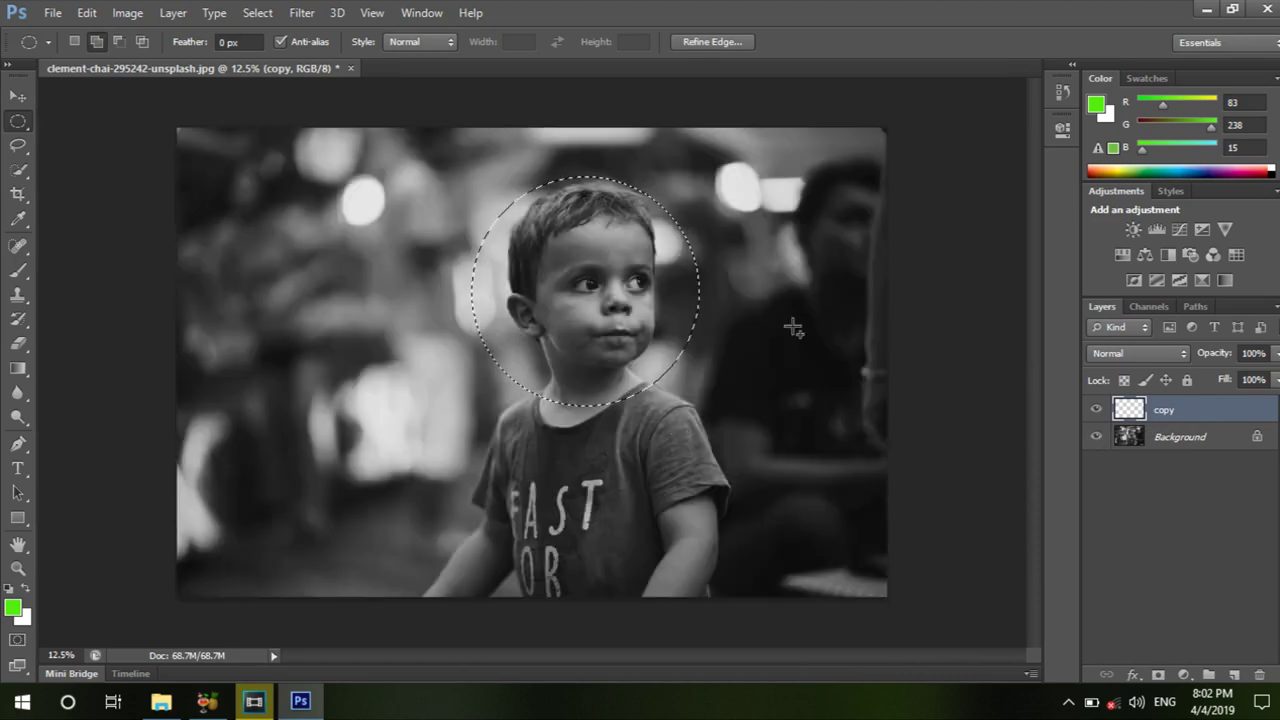
click(1188, 445)
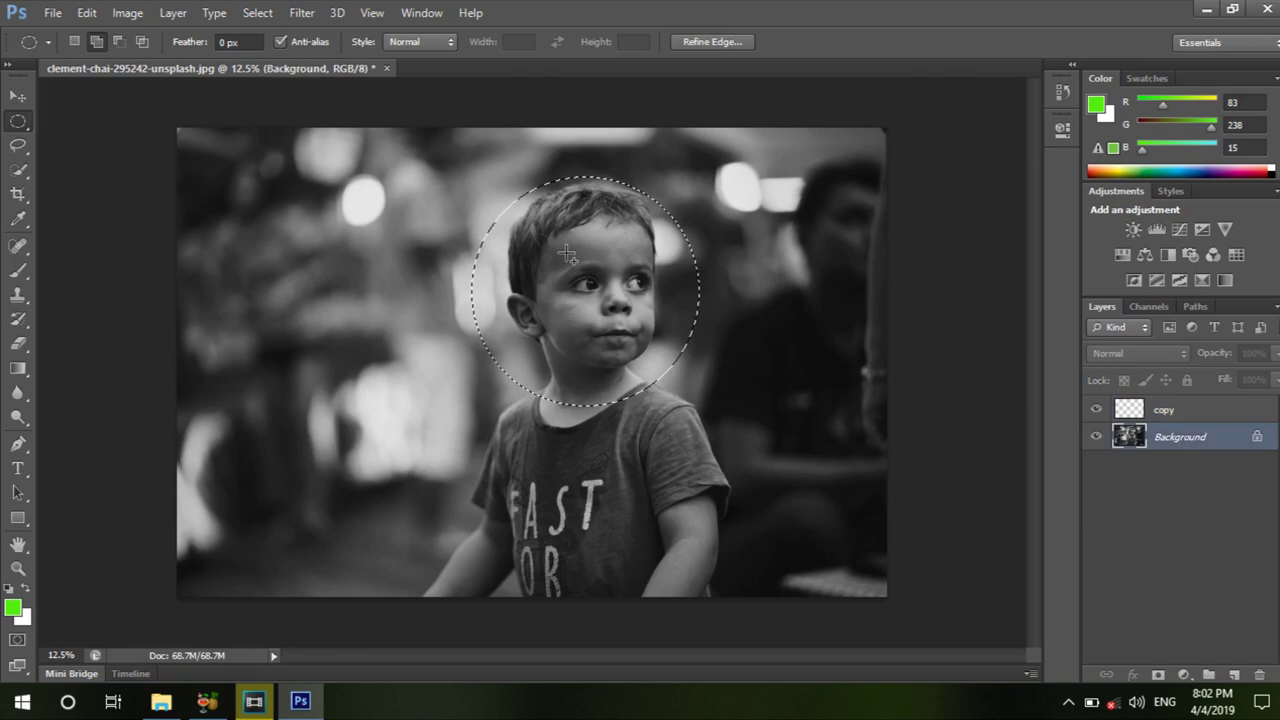
key(ctrl+c)
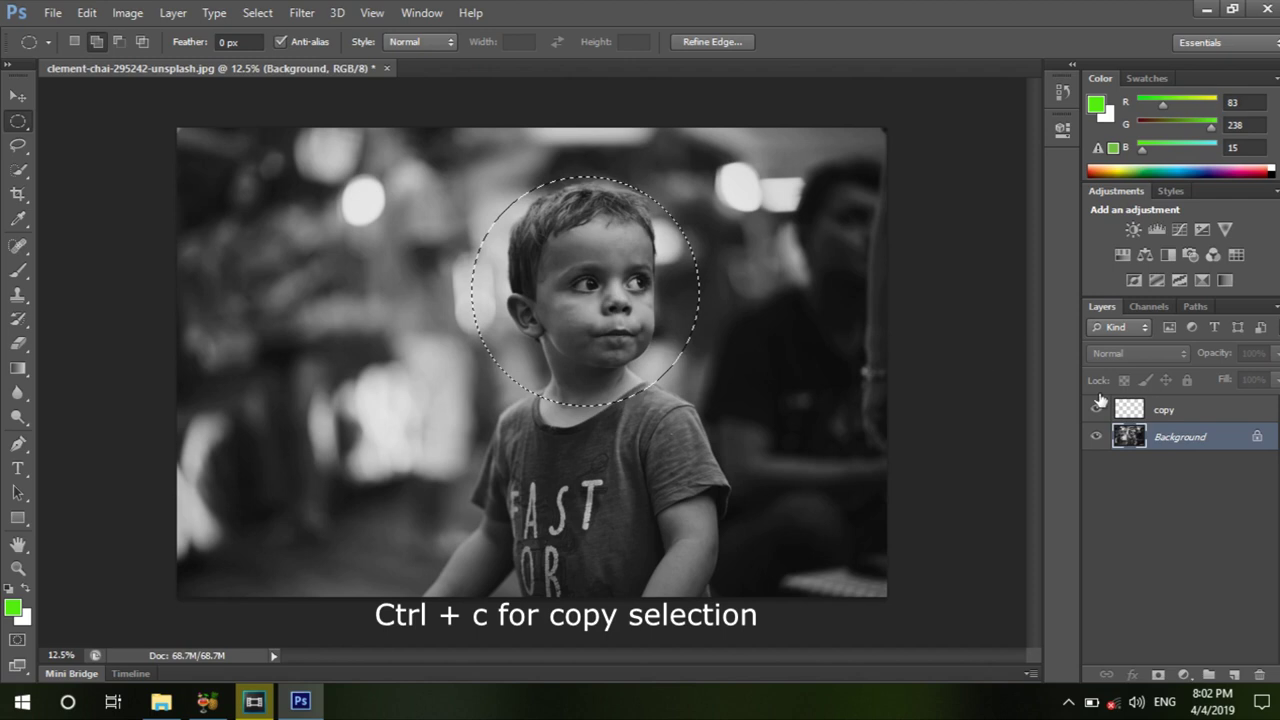
click(1158, 418)
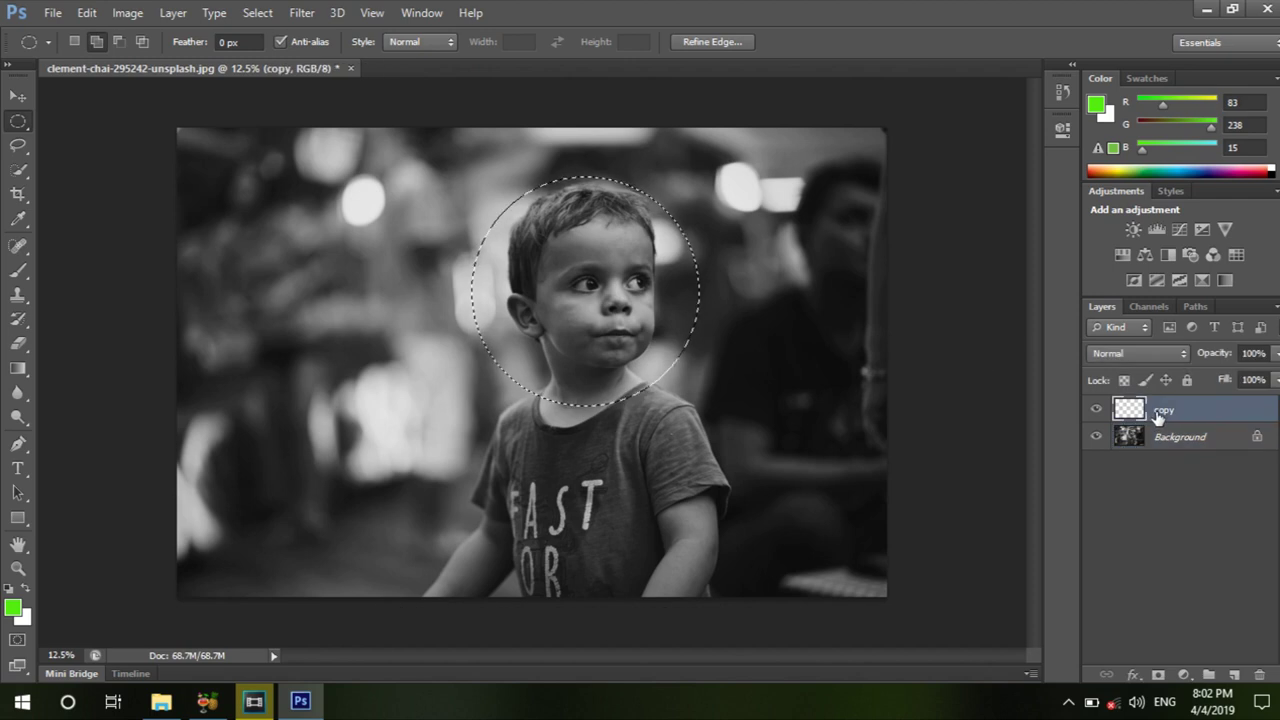
key(ctrl+v)
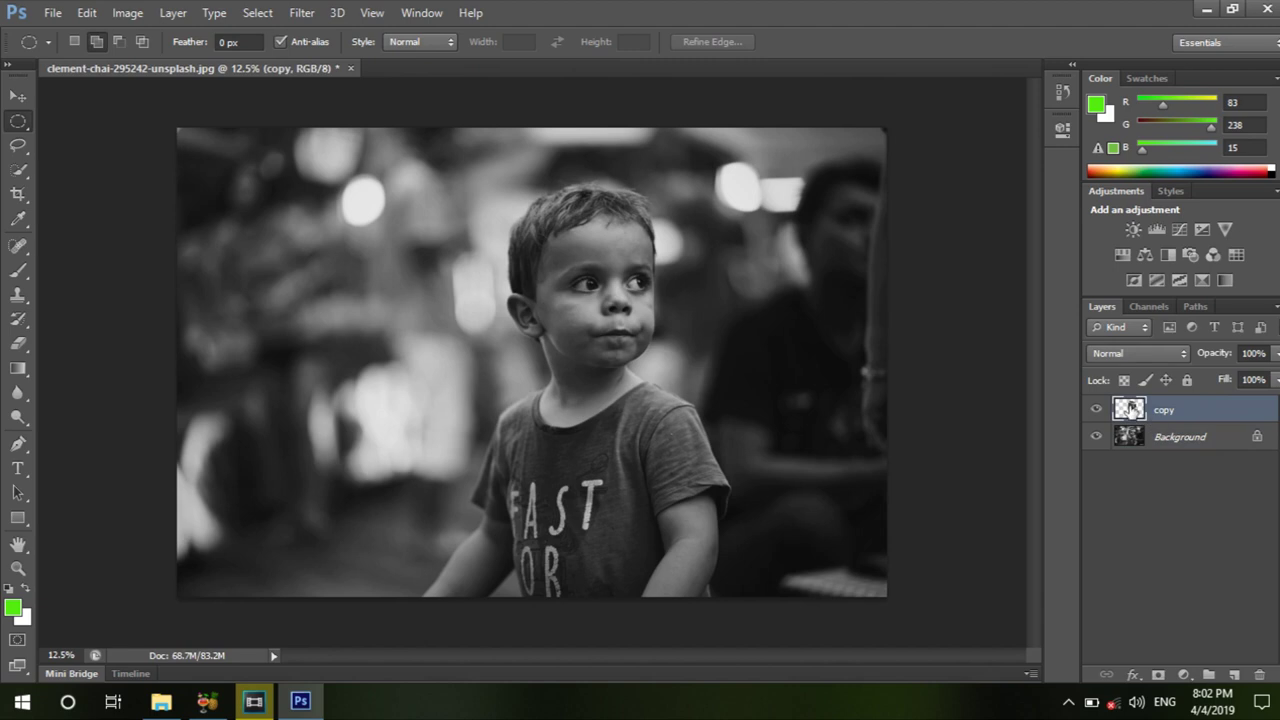
Step: Hide Background to view the pasted round head, then step back to remove the copy layer
click(1096, 437)
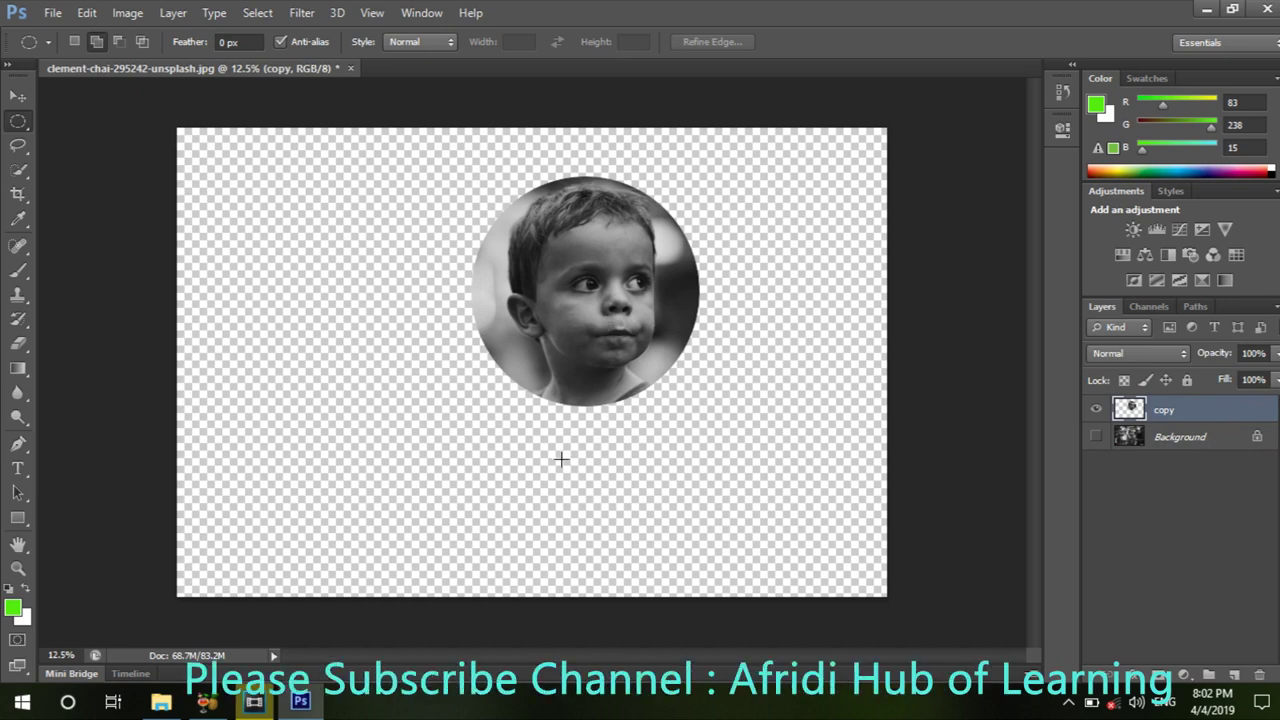
key(ctrl+alt+z)
key(ctrl+alt+z)
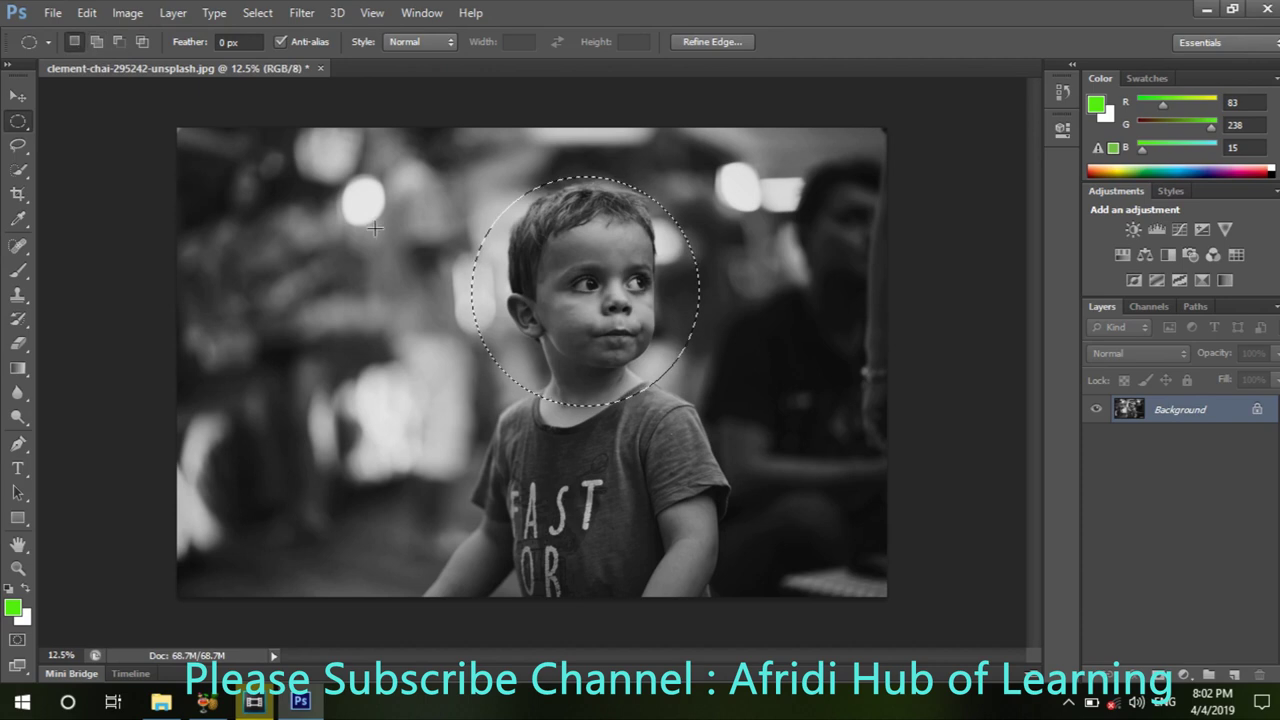
Step: Combine ellipses over the left background, the man, and the boy's shirt, face and head into one selection
drag(242, 215, 407, 371)
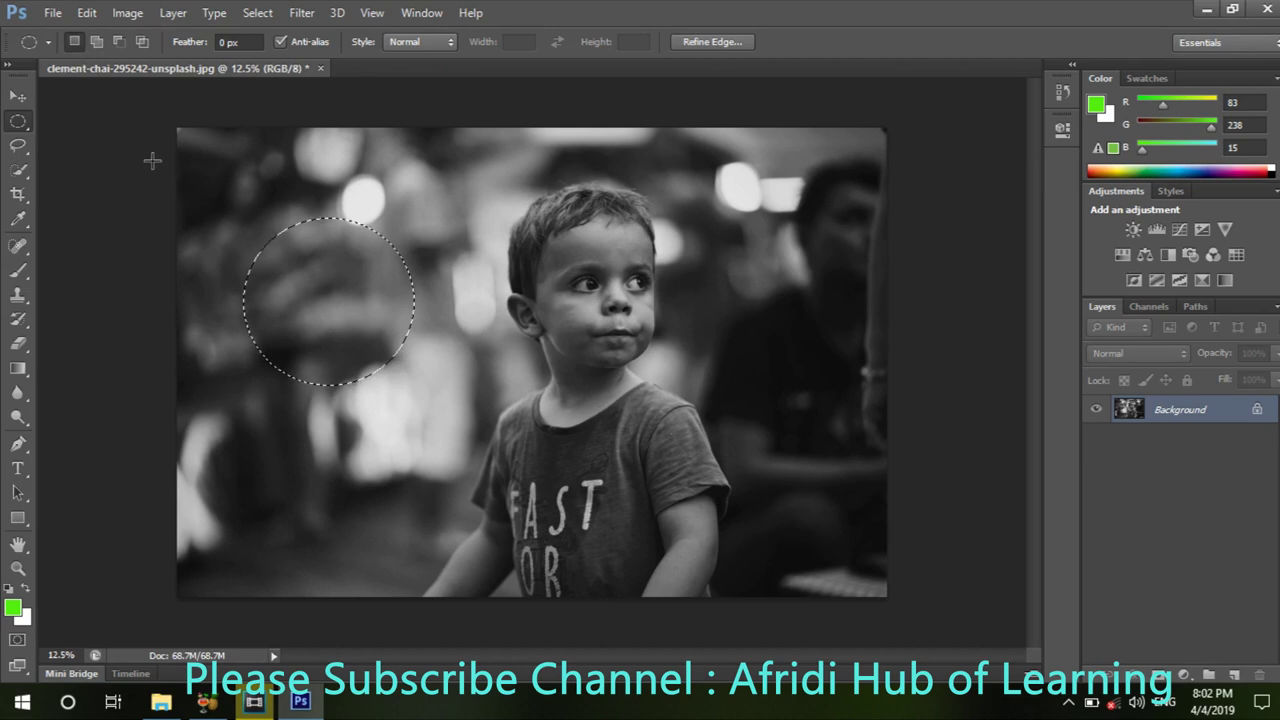
click(97, 41)
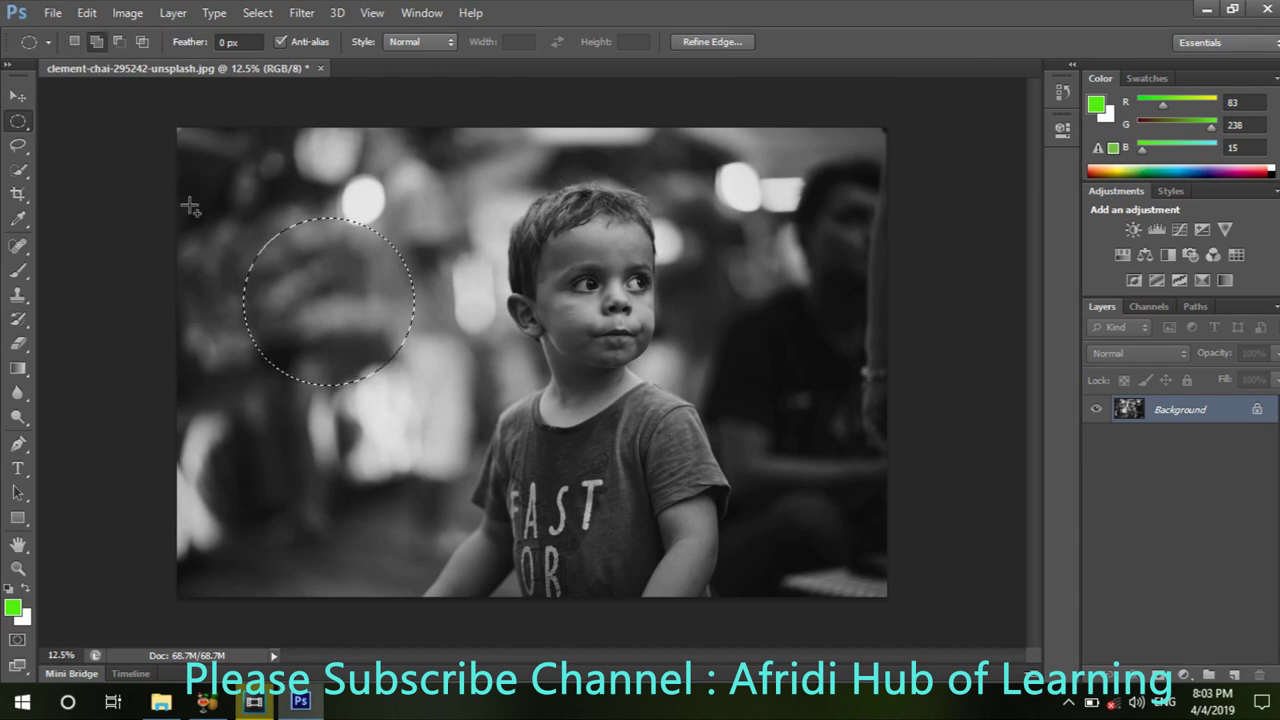
drag(540, 388, 248, 172)
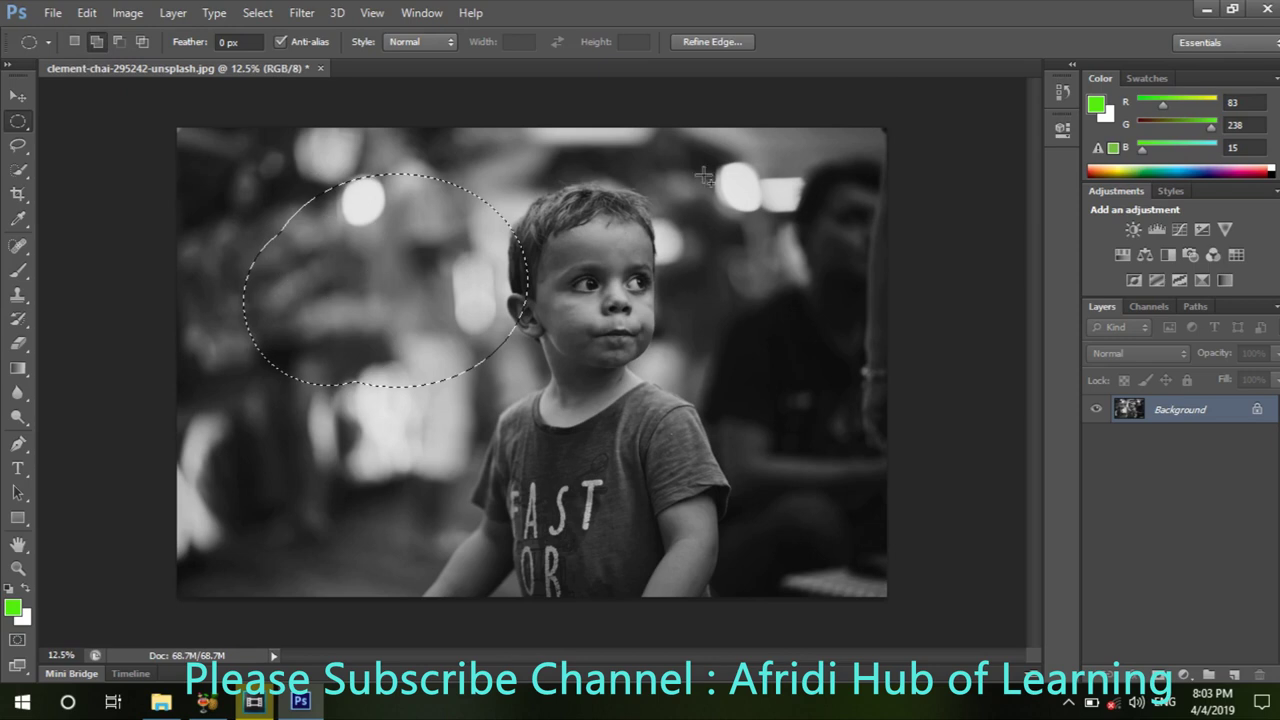
drag(705, 178, 840, 405)
drag(410, 386, 625, 495)
drag(563, 393, 683, 213)
drag(450, 215, 765, 418)
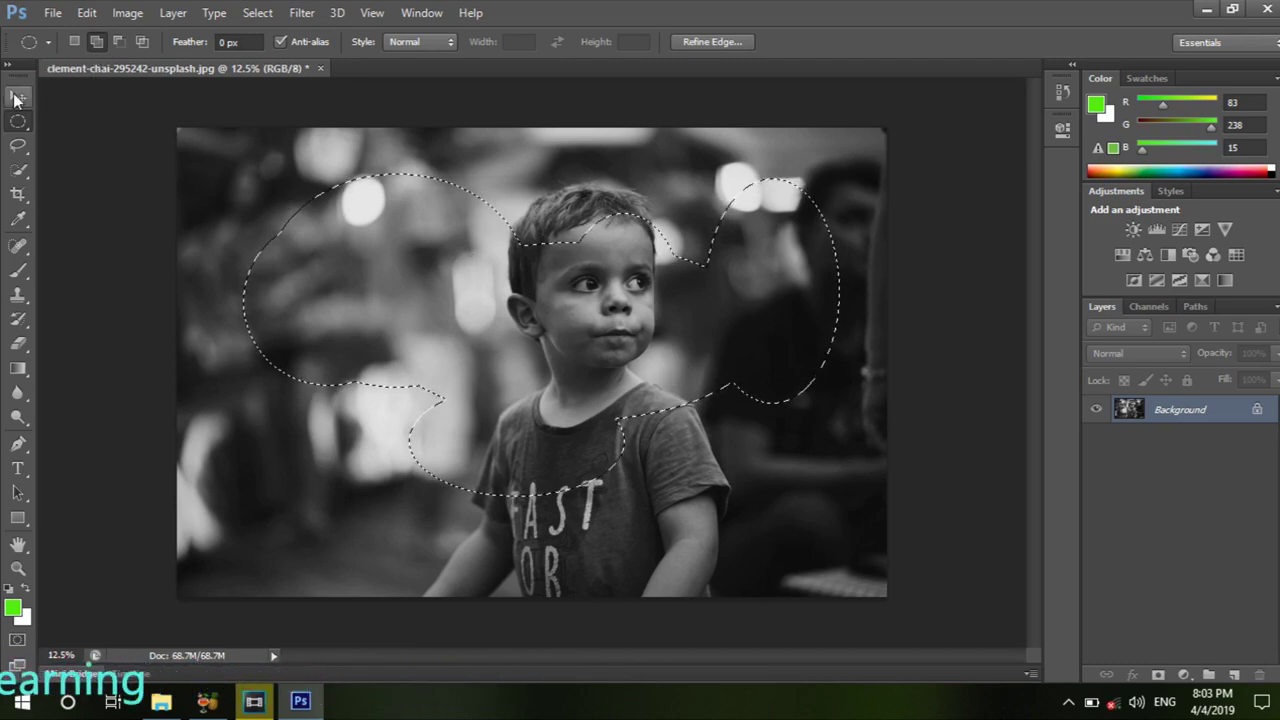
Step: Add one more ellipse near the boy's lower right, then clear the whole selection
click(18, 96)
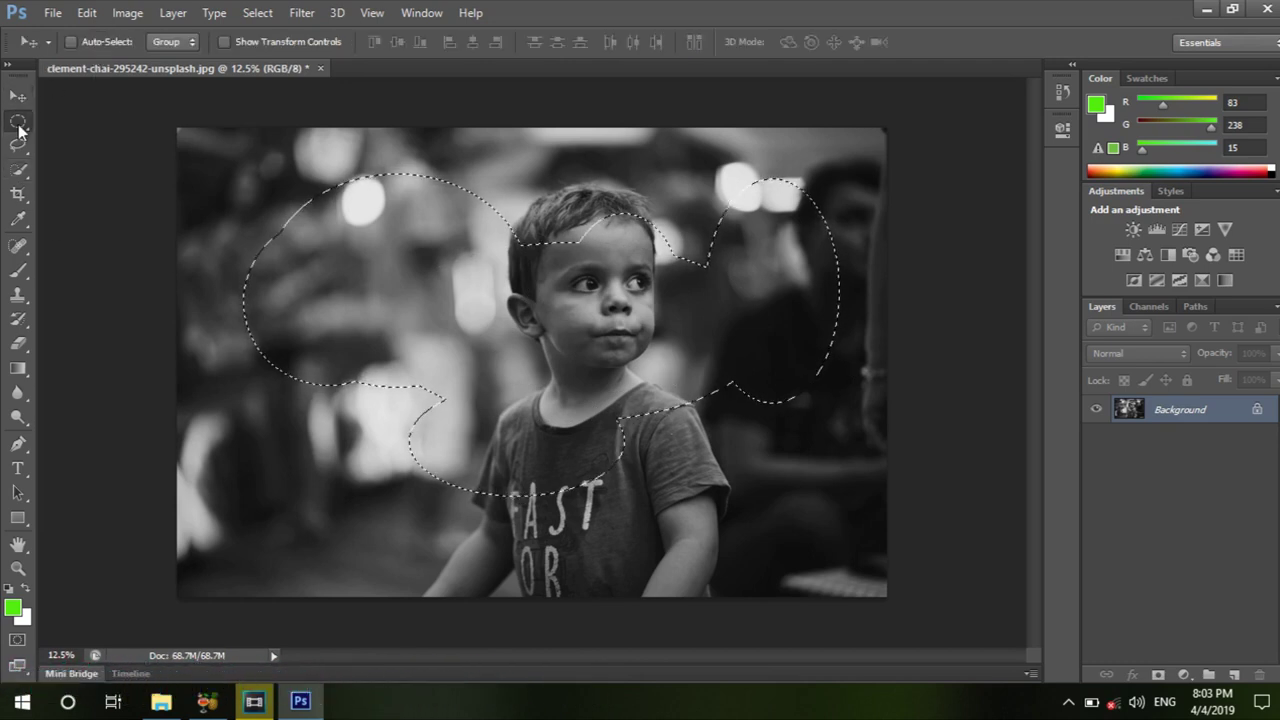
click(18, 121)
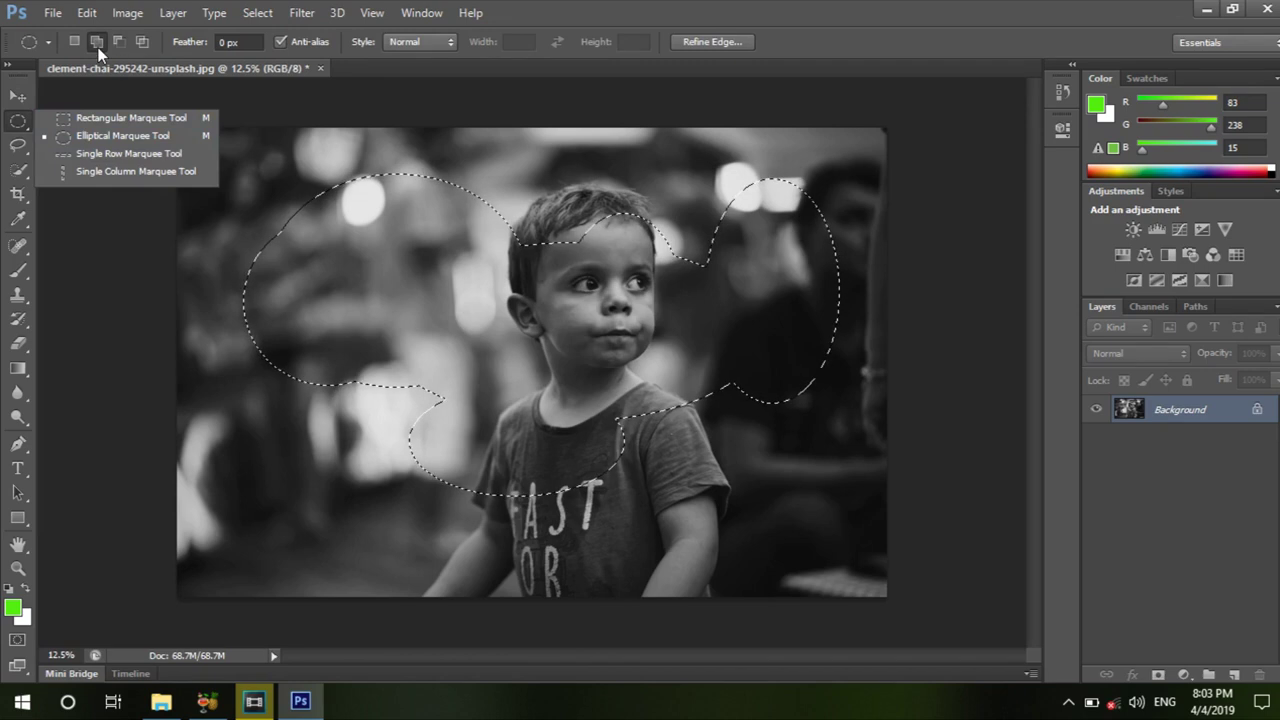
drag(692, 420, 818, 525)
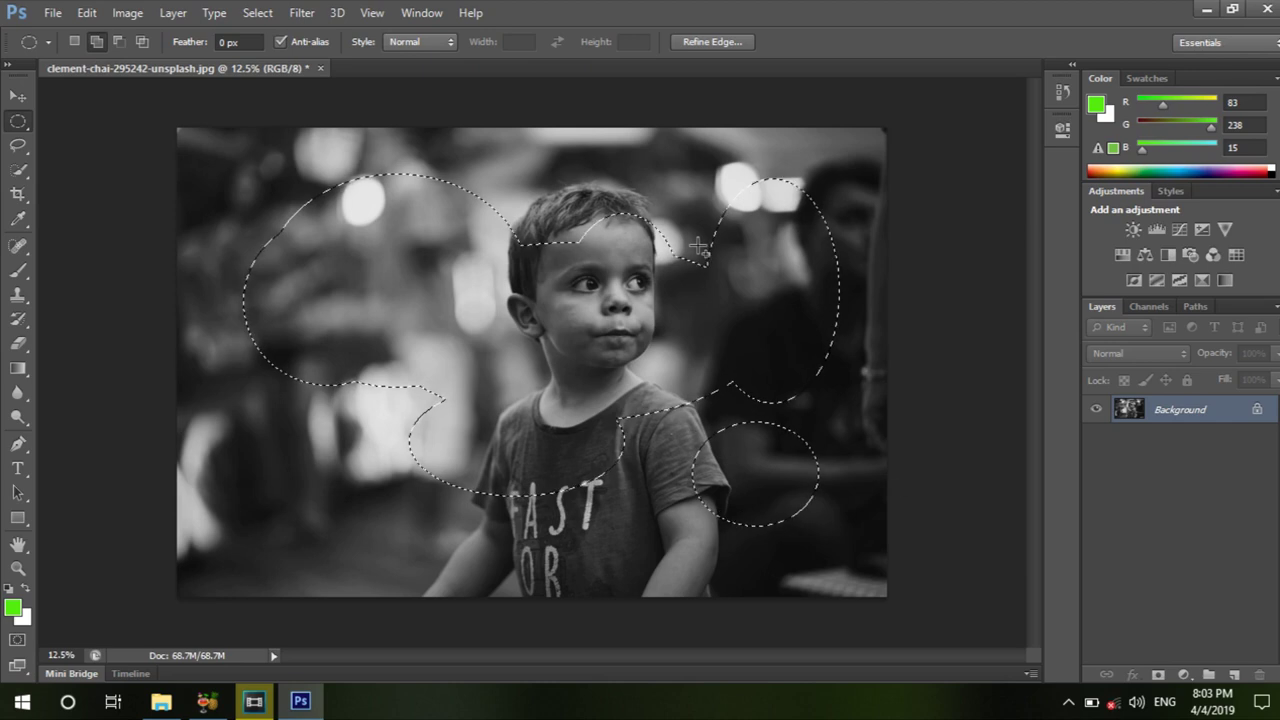
click(703, 255)
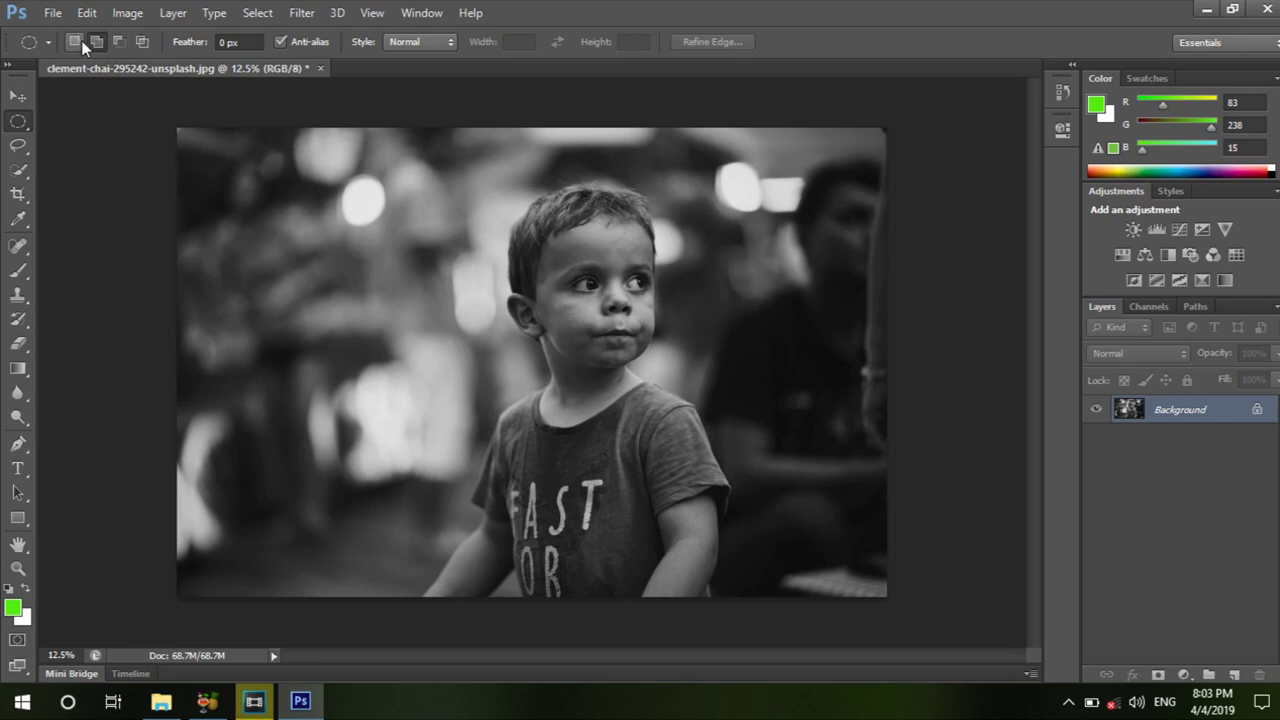
Step: Select an upper-left ellipse and add three overlapping ellipses over the boy's head and right side
drag(214, 193, 369, 364)
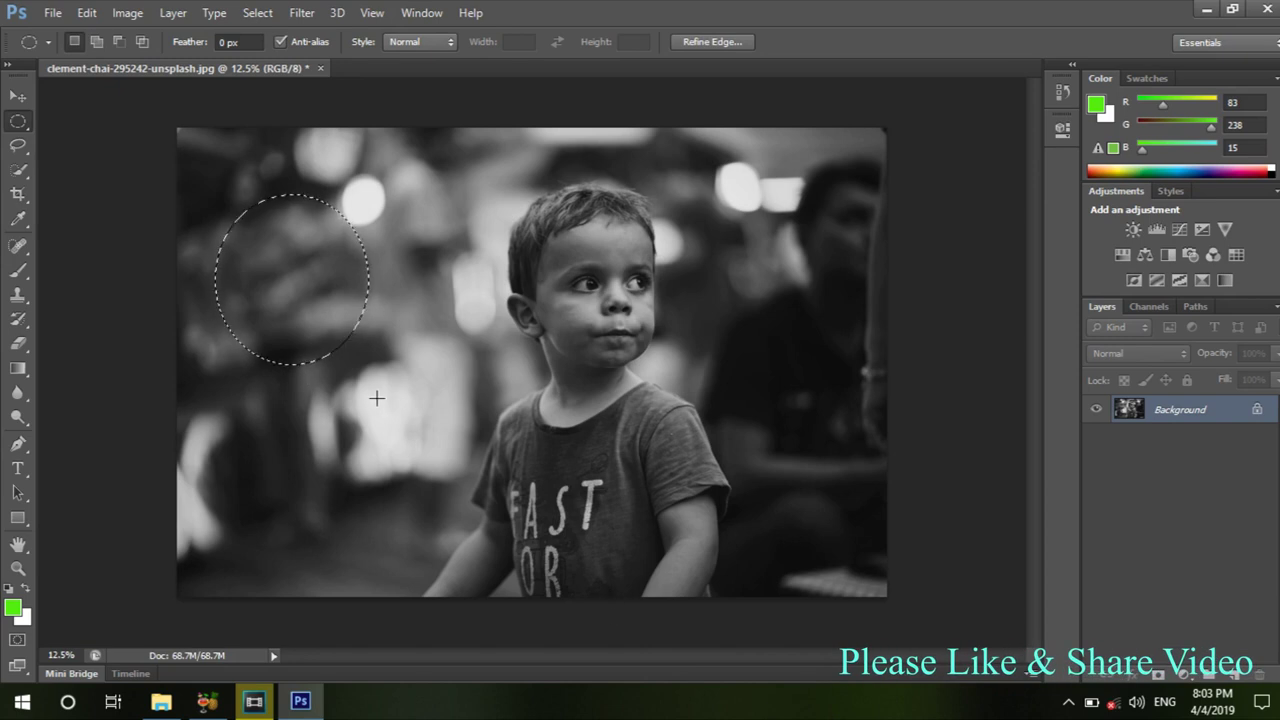
click(97, 44)
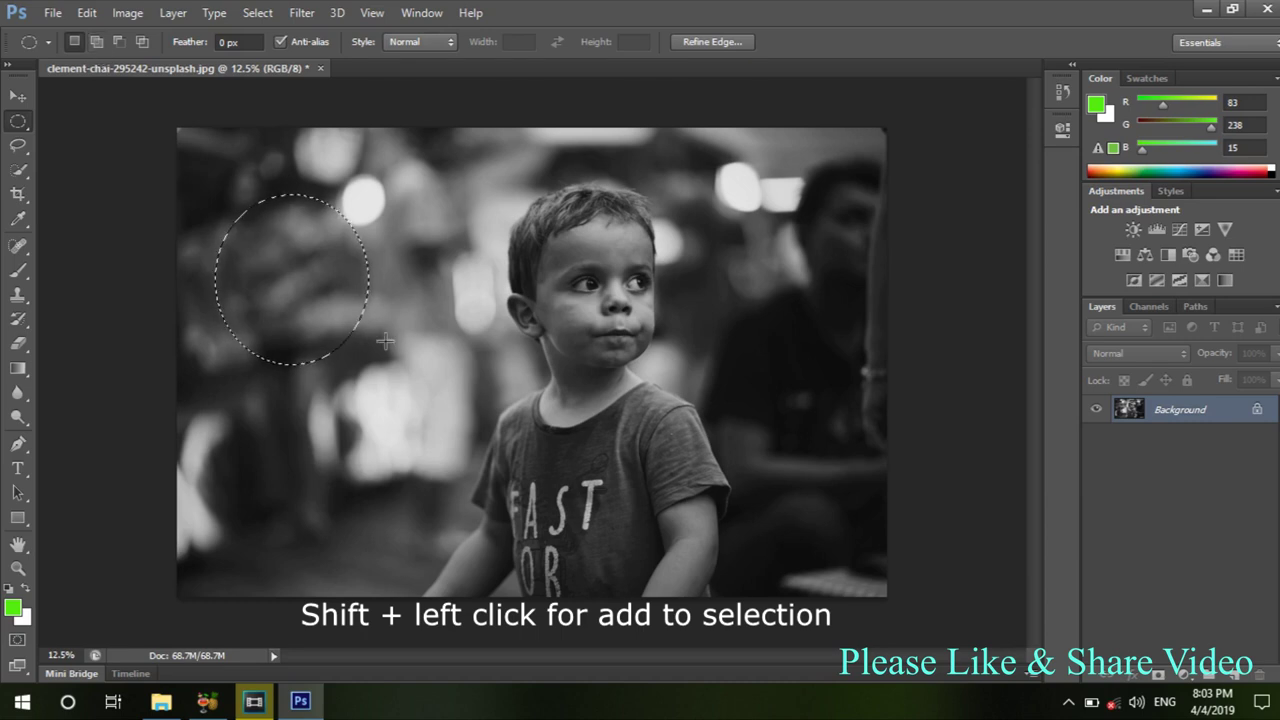
key(shift)
drag(364, 182, 508, 390)
drag(512, 242, 588, 418)
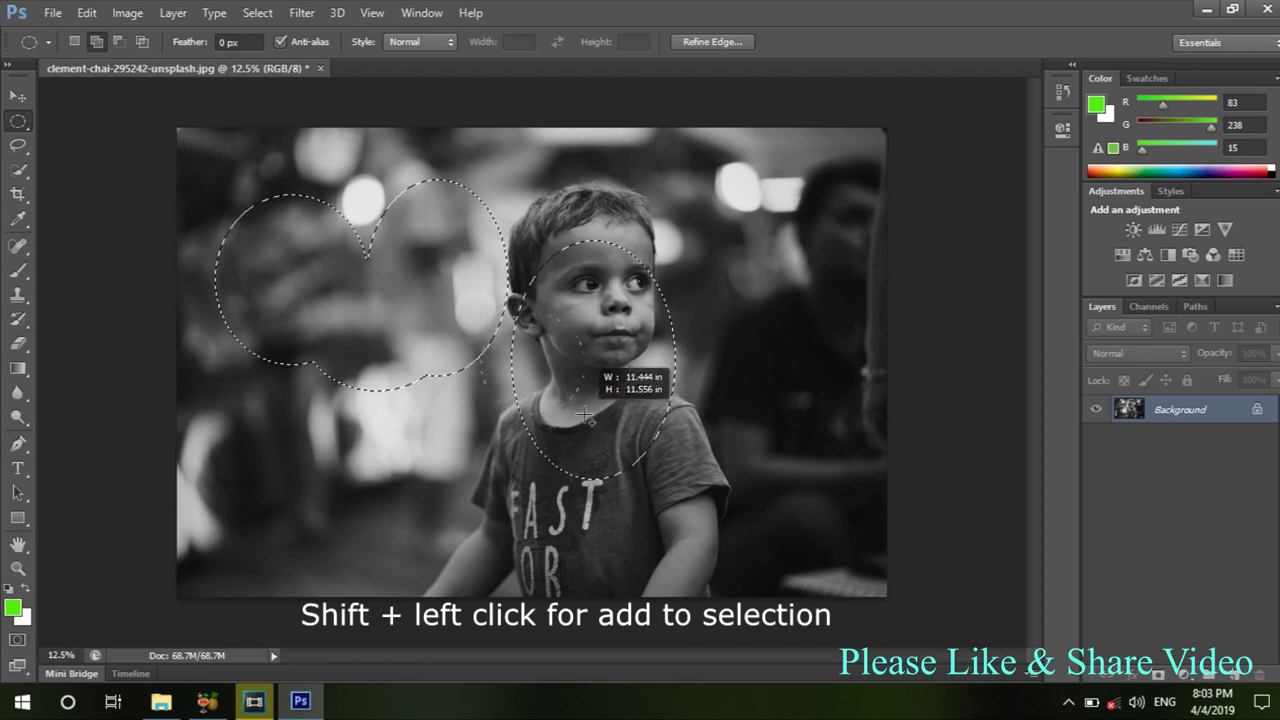
drag(662, 336, 808, 448)
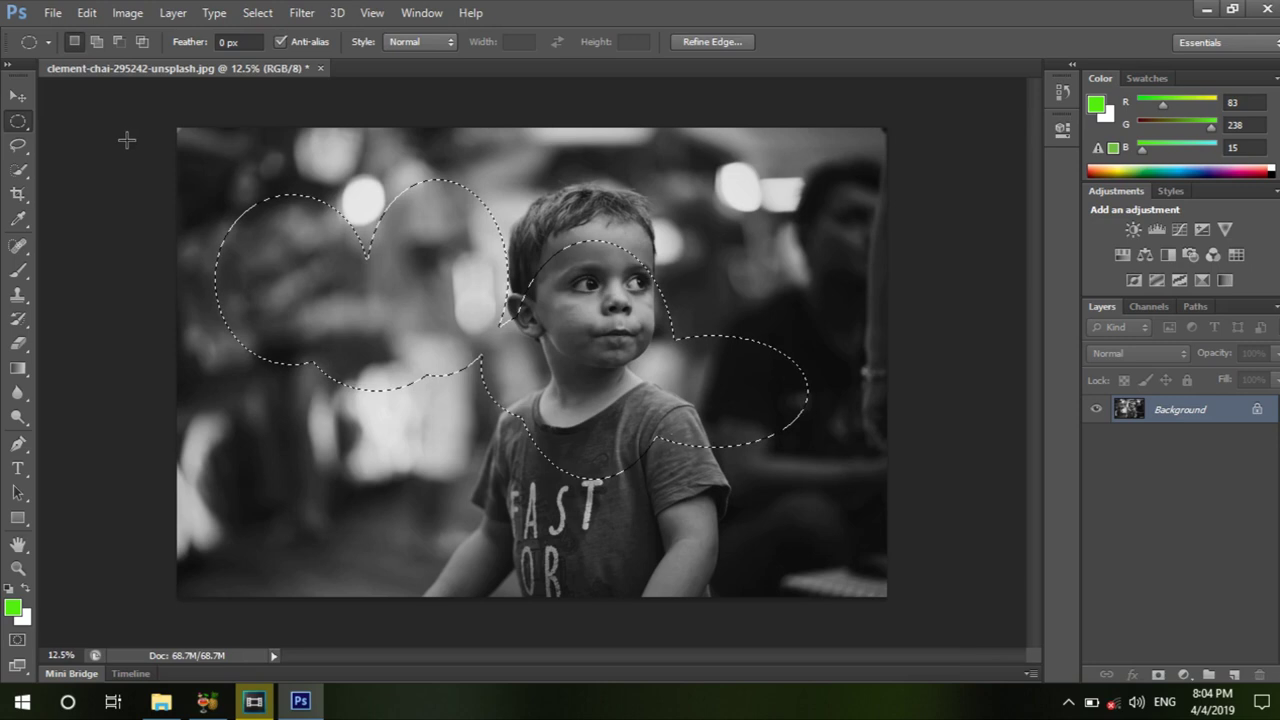
click(119, 42)
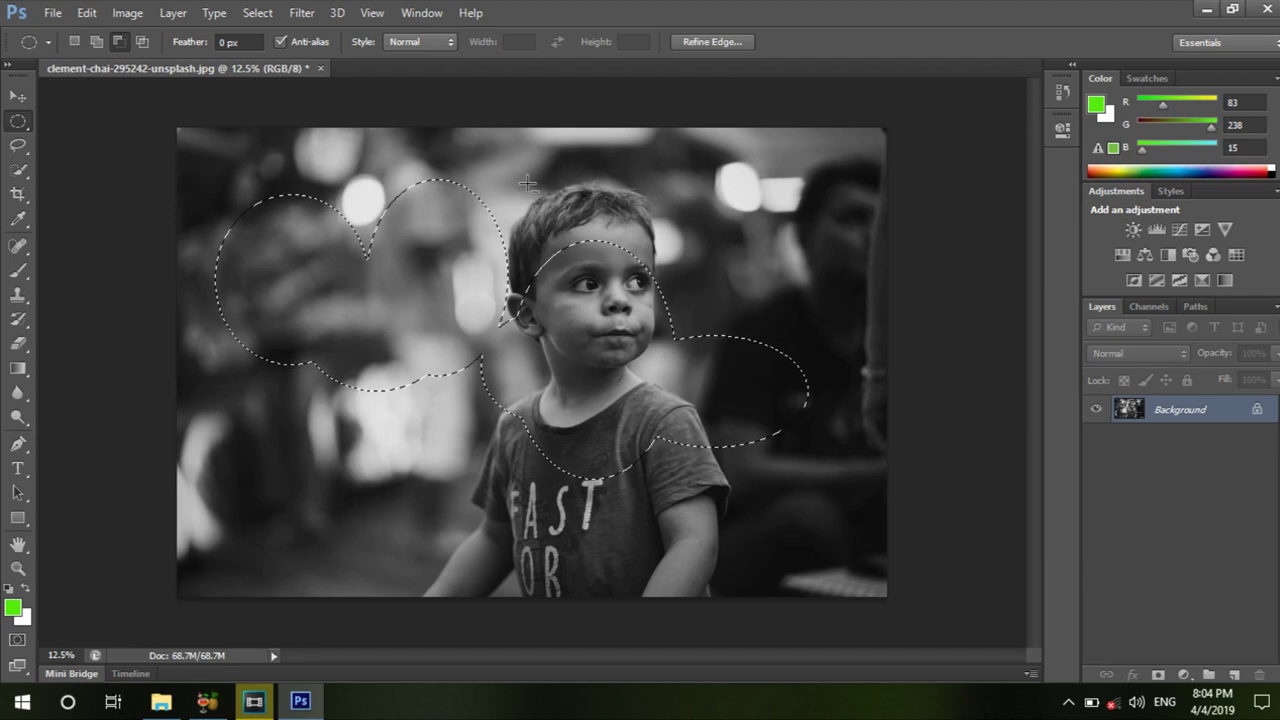
Step: Subtract large ellipses to cut away the right side and head area of the selection
drag(524, 174, 840, 505)
drag(855, 240, 430, 500)
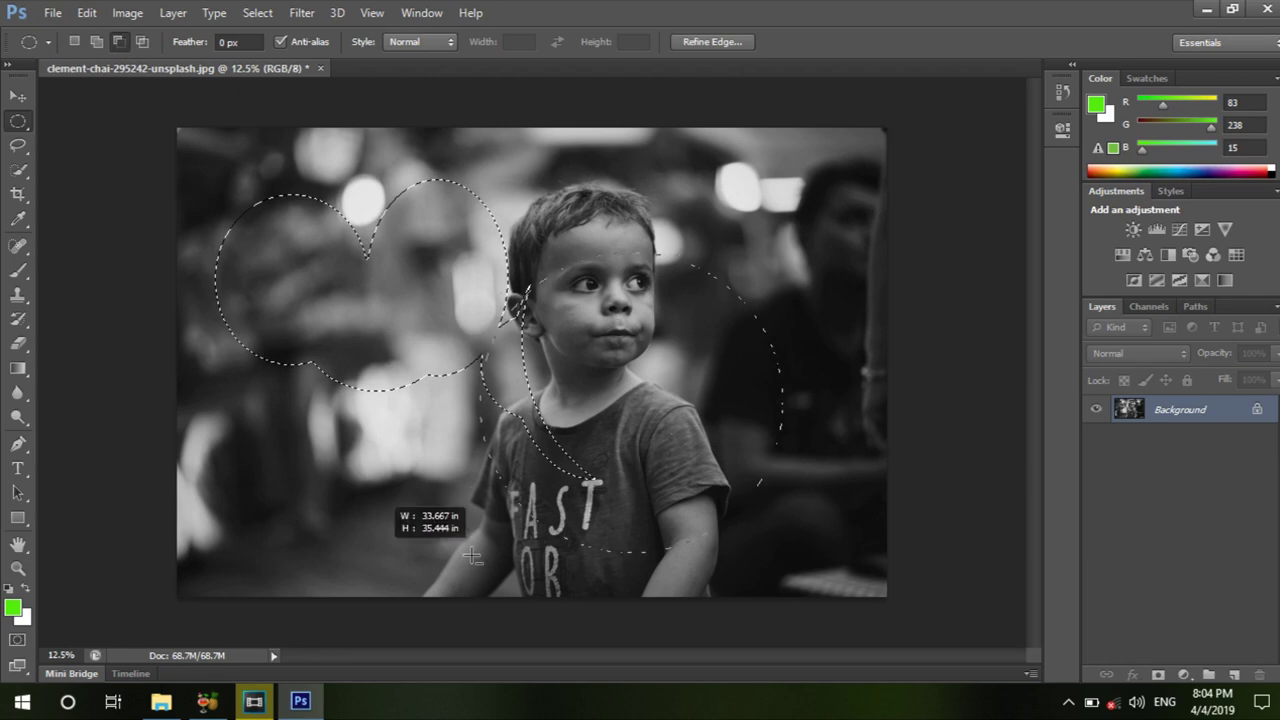
mouse_move(576, 173)
mouse_down()
mouse_move(424, 228)
mouse_move(392, 330)
mouse_up()
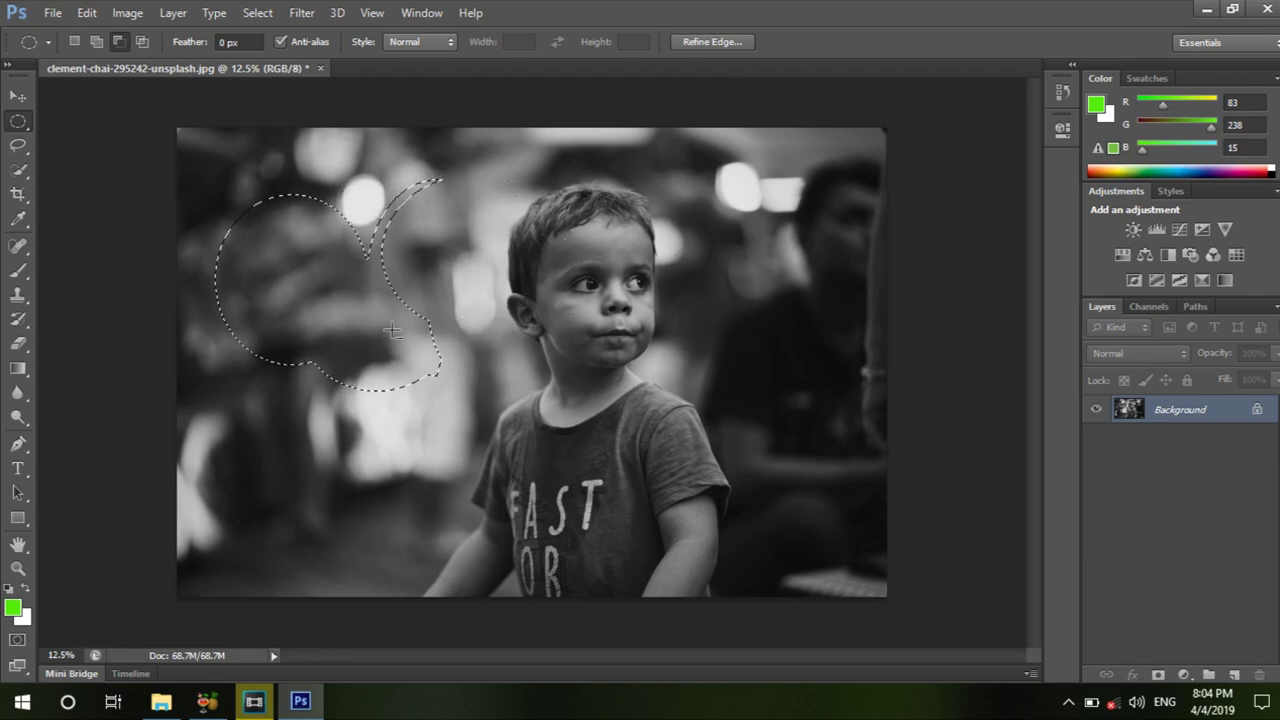
click(75, 41)
Step: Alt-drag to cut three small notches out of the remaining selection
key(alt)
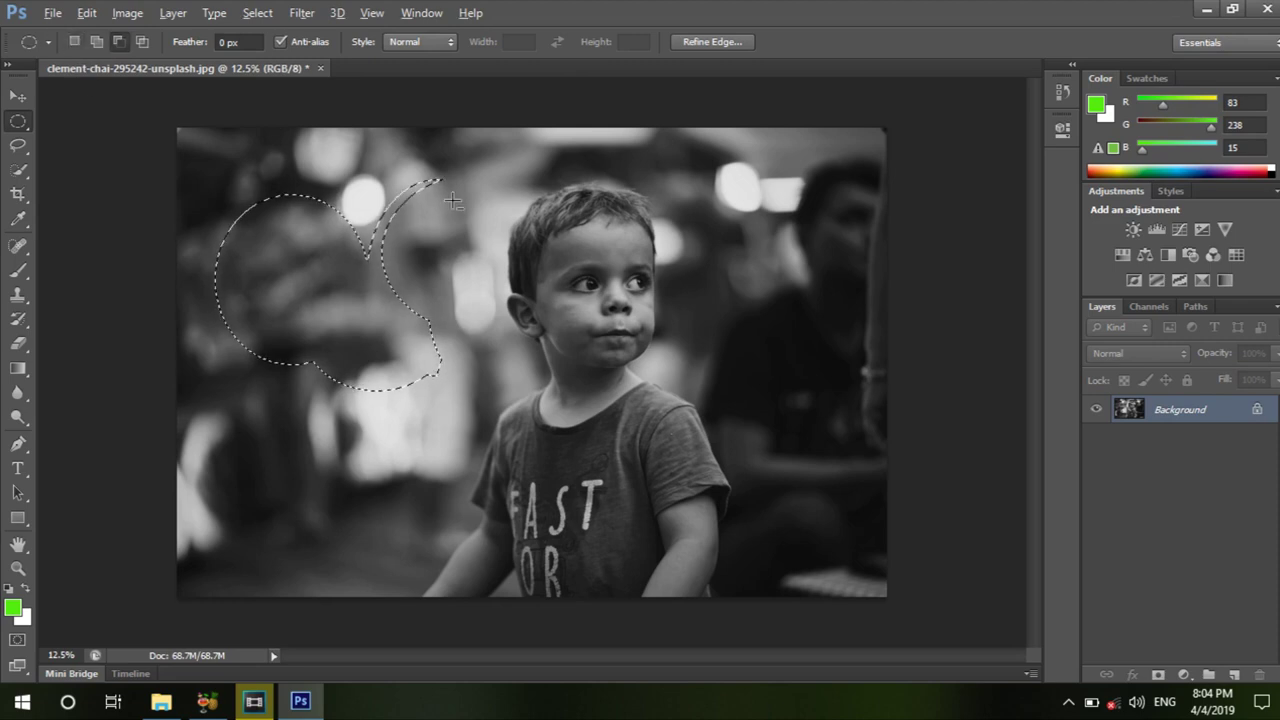
key(alt)
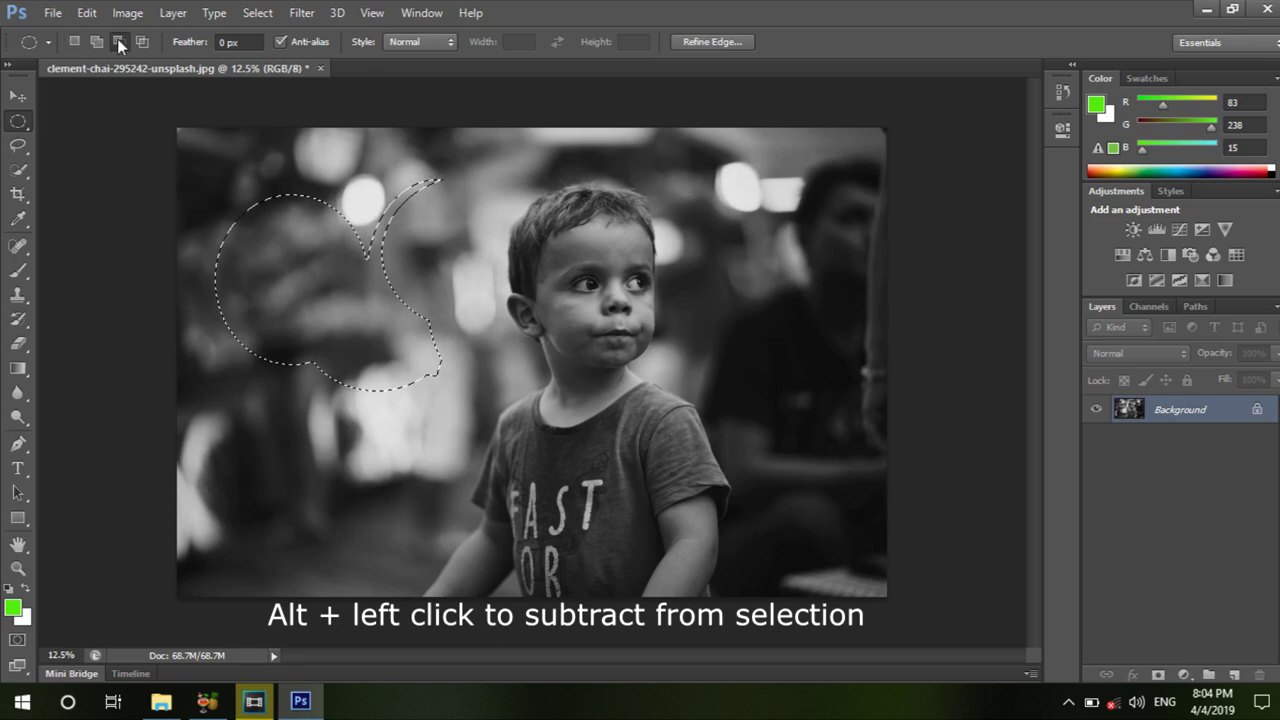
mouse_move(398, 174)
mouse_down()
mouse_move(338, 292)
mouse_move(385, 205)
mouse_up()
mouse_move(484, 349)
mouse_down()
mouse_move(496, 367)
mouse_move(438, 450)
mouse_up()
drag(342, 292, 434, 402)
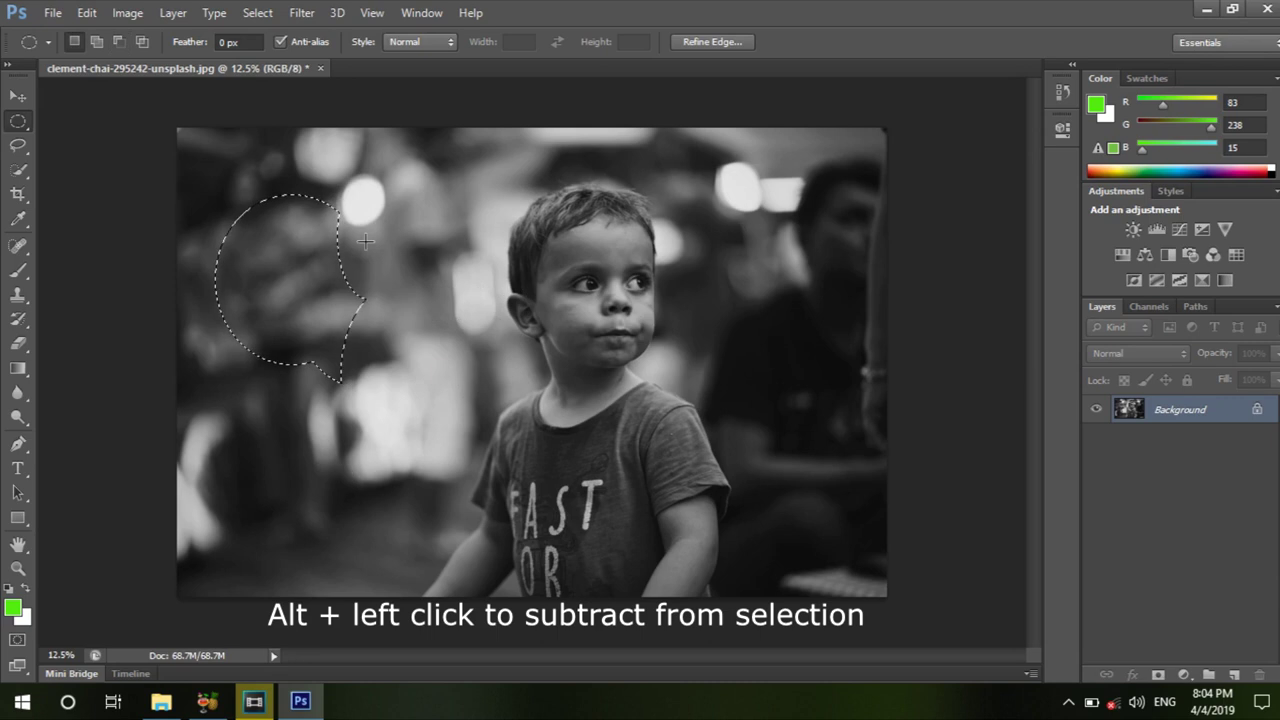
Step: Intersect a small ellipse with the selection's upper left, then clear what remains
click(142, 42)
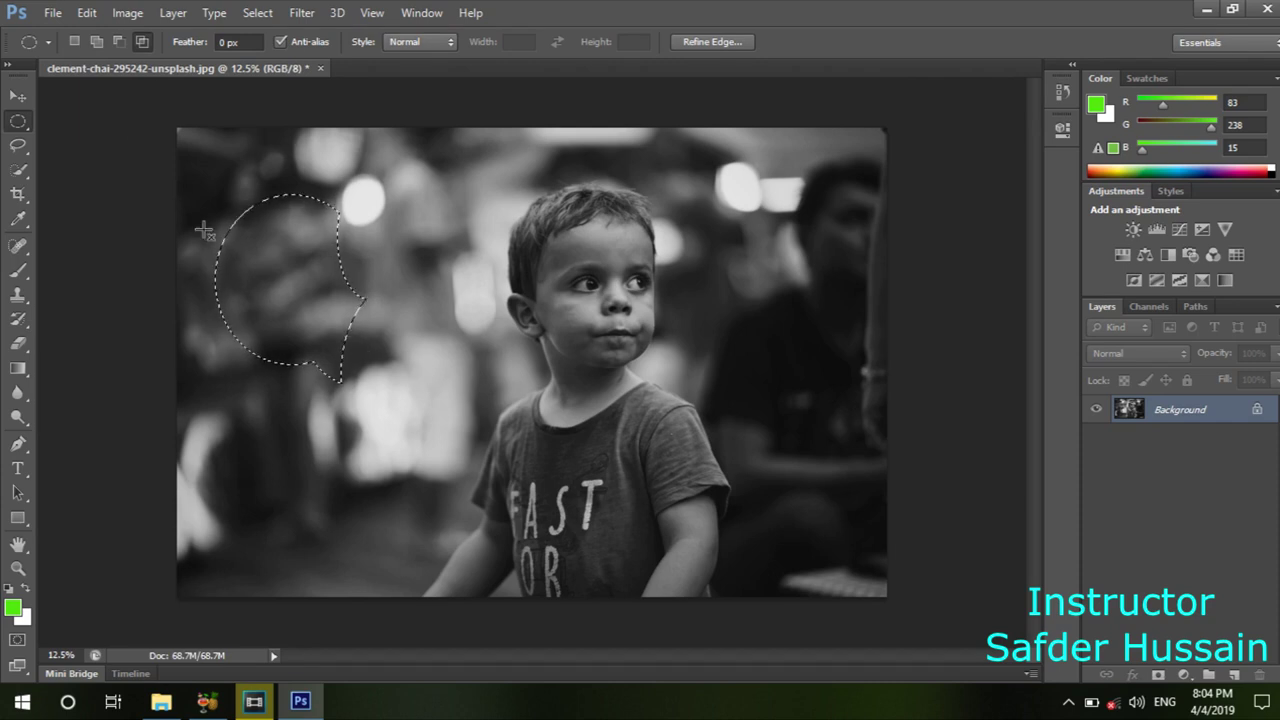
drag(215, 183, 265, 228)
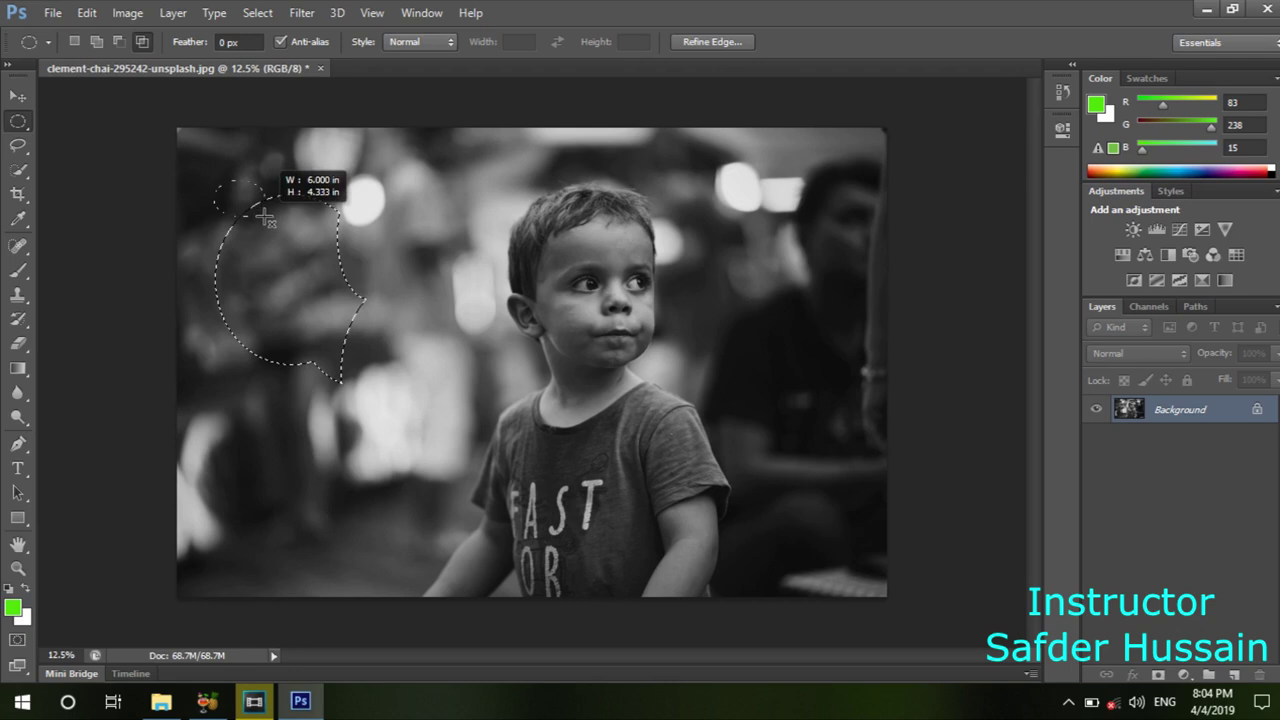
drag(265, 228, 271, 243)
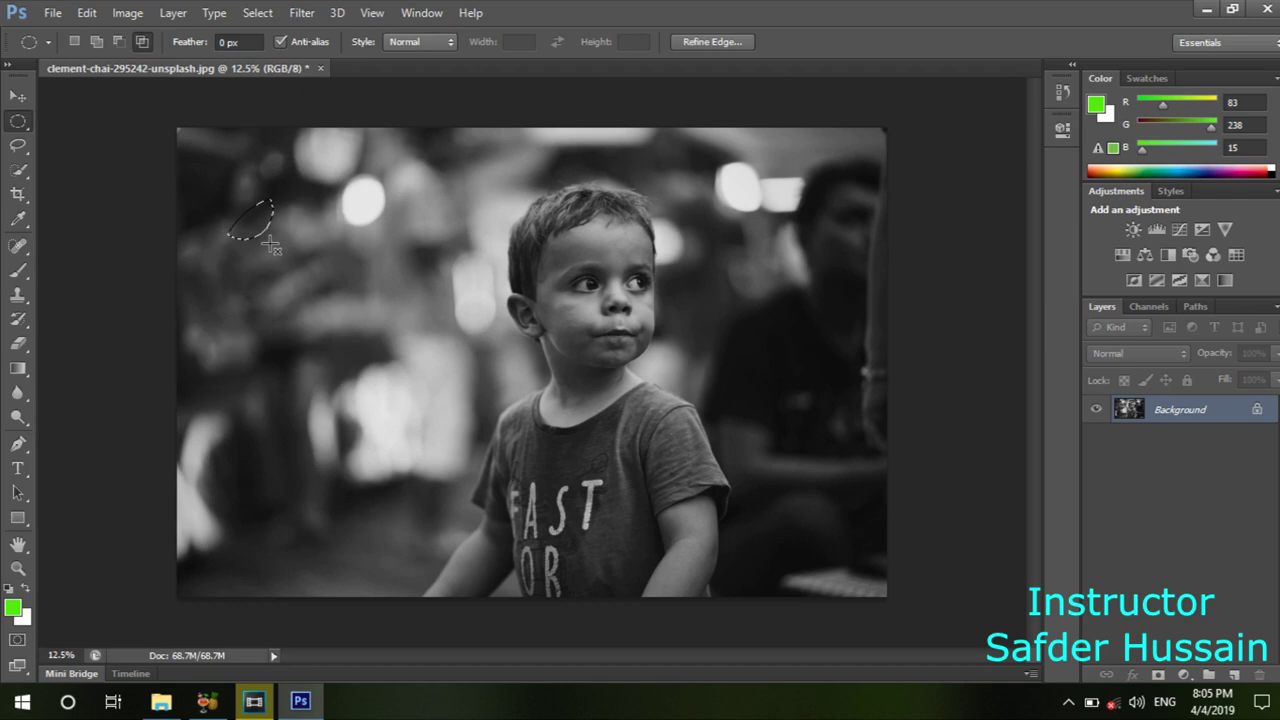
click(267, 243)
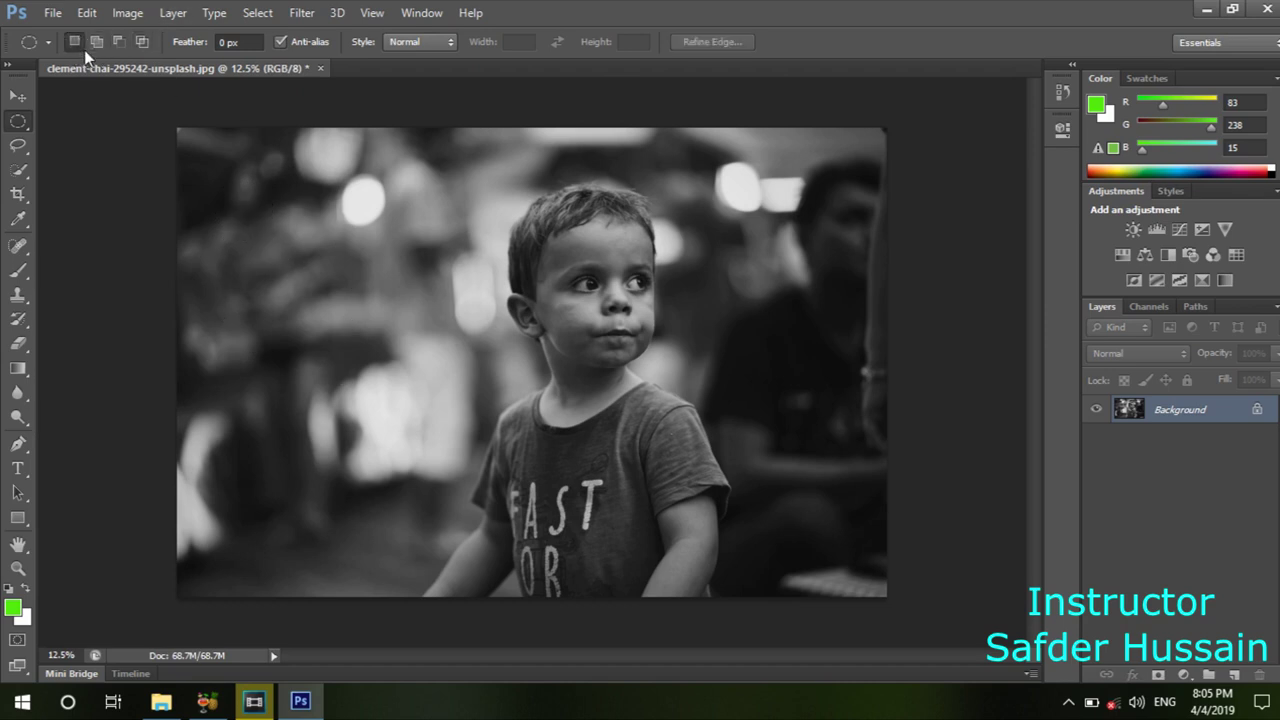
drag(298, 192, 513, 403)
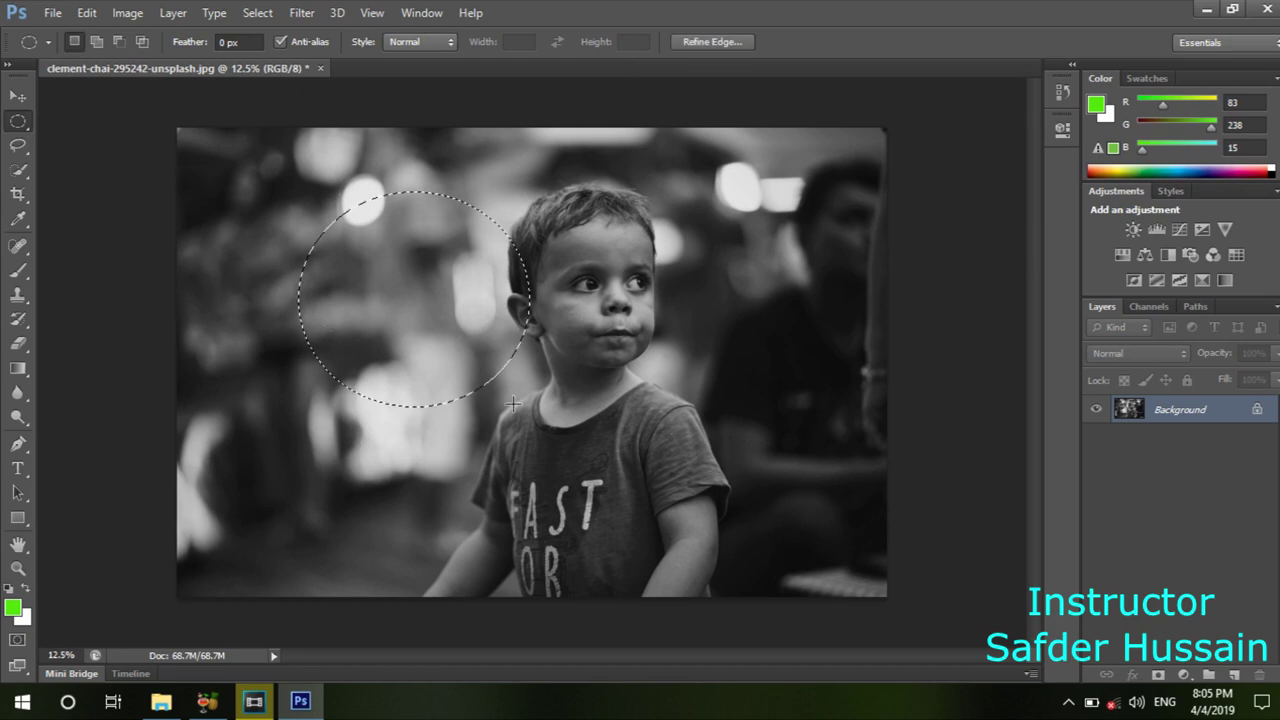
key(alt+shift)
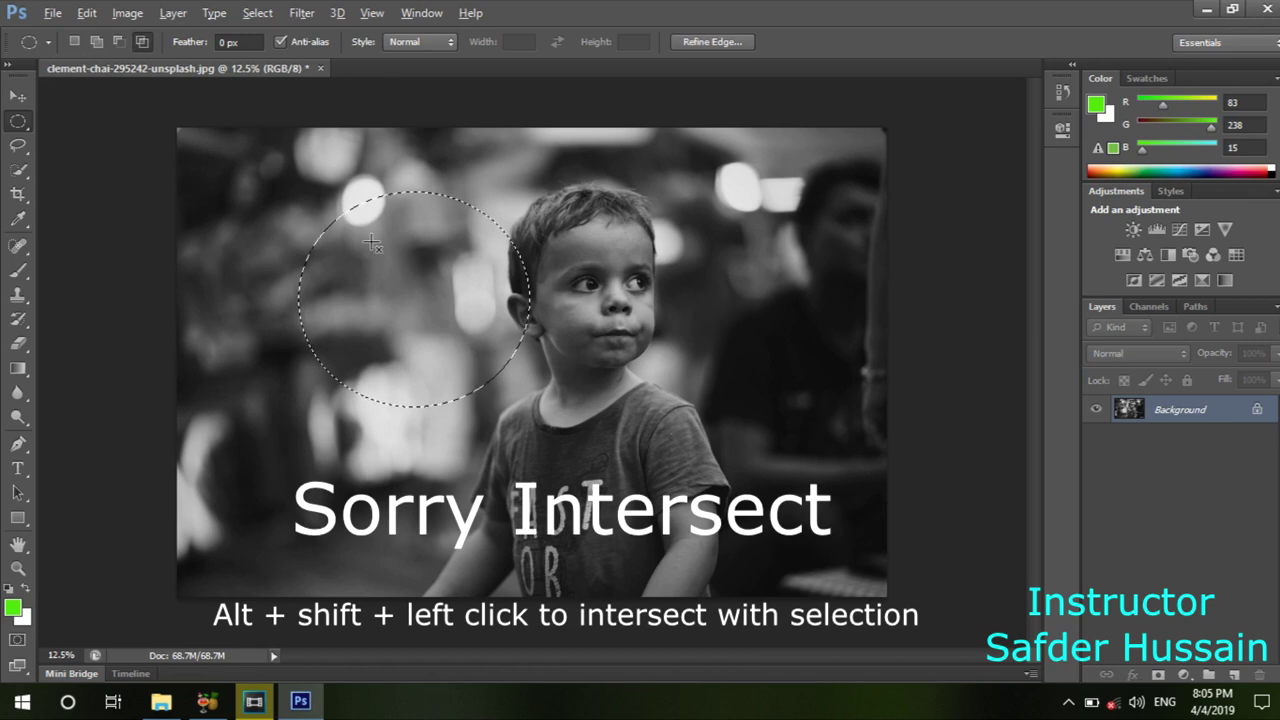
drag(372, 249, 608, 445)
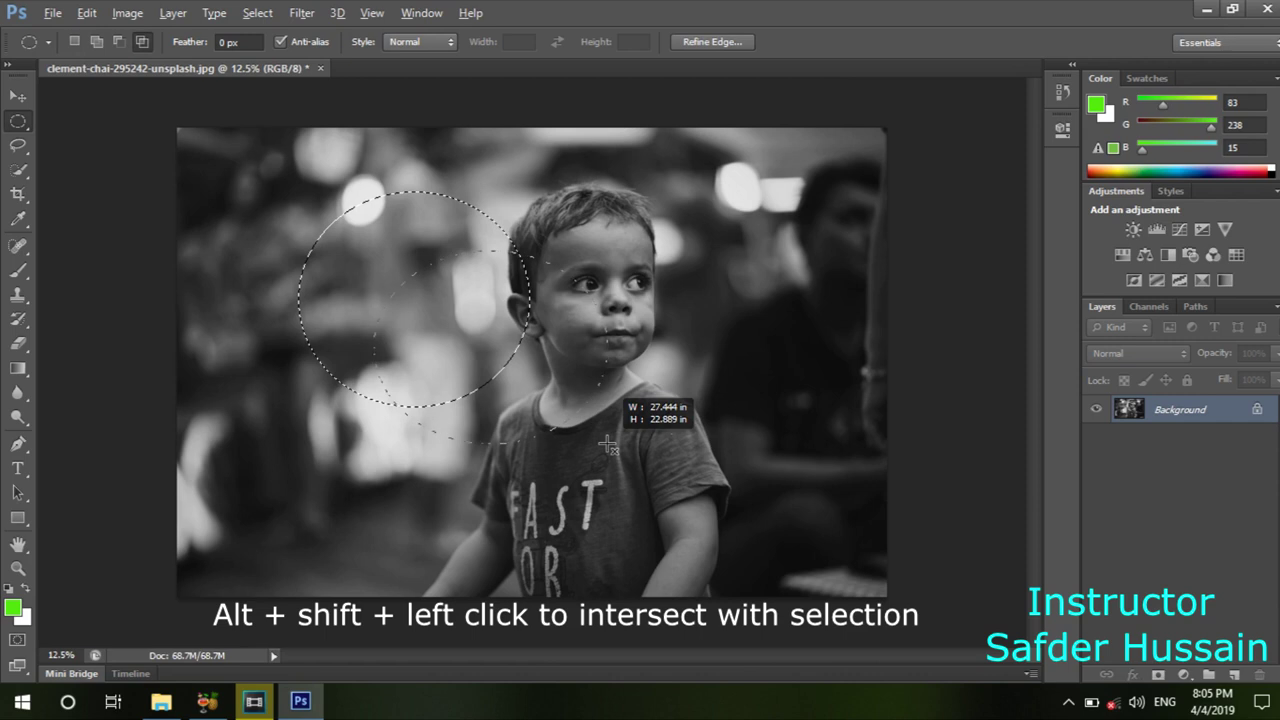
drag(608, 445, 605, 441)
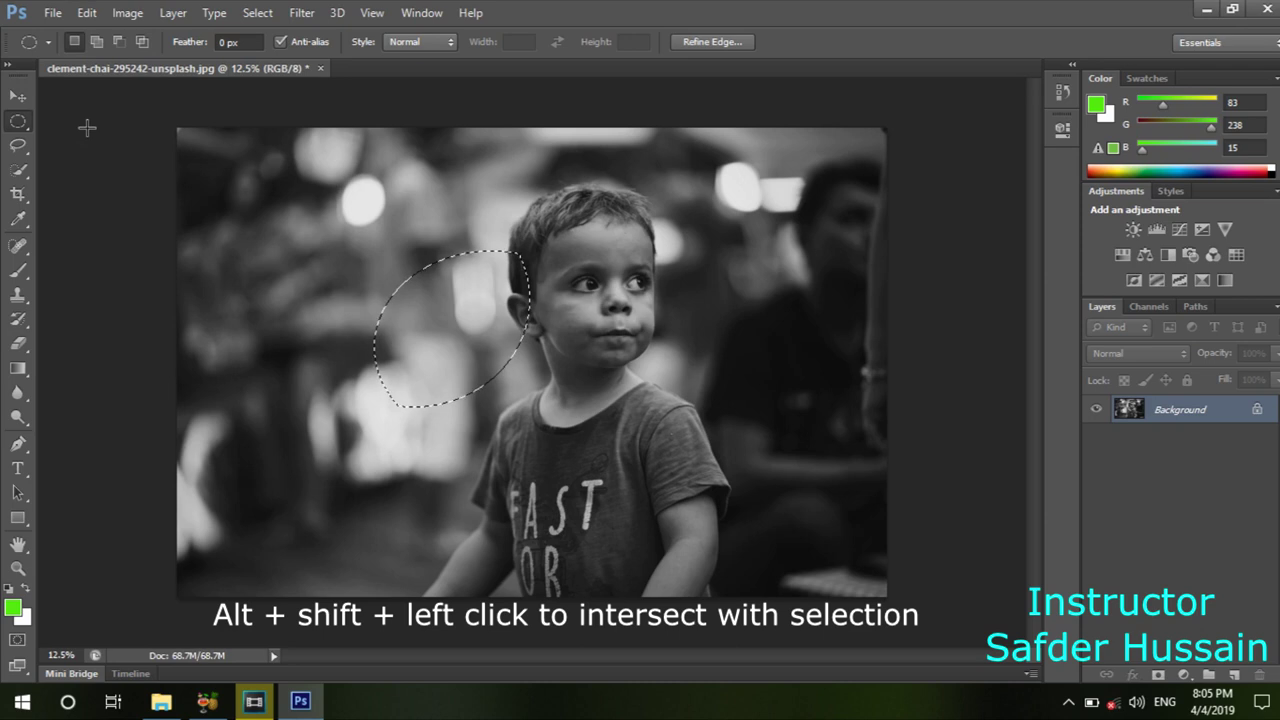
click(86, 126)
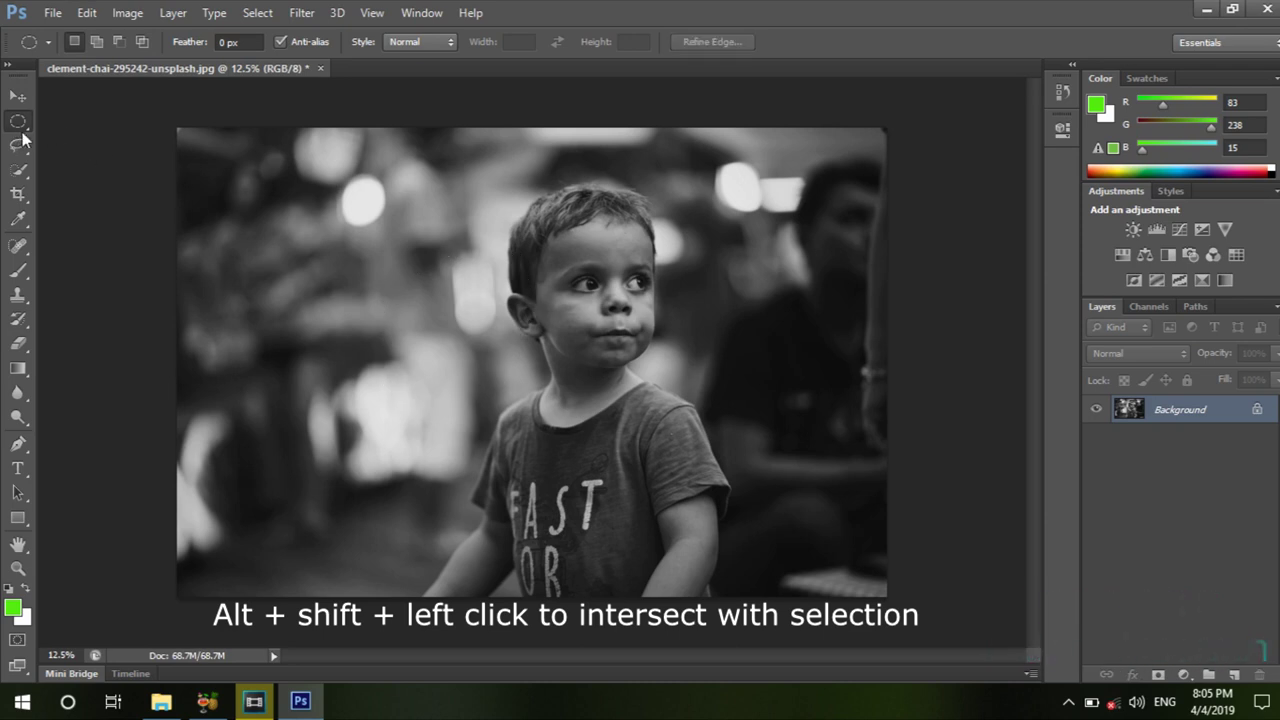
Step: Draw and discard an ellipse, then Shift-drag a perfect circle in the upper-left background
mouse_move(229, 217)
mouse_down()
mouse_move(450, 280)
mouse_move(453, 299)
mouse_move(434, 290)
mouse_move(346, 350)
mouse_move(395, 405)
mouse_move(388, 269)
mouse_move(349, 400)
mouse_move(423, 400)
mouse_move(451, 277)
mouse_move(335, 348)
mouse_move(565, 478)
mouse_move(705, 265)
mouse_move(472, 358)
mouse_move(678, 490)
mouse_move(486, 371)
mouse_move(417, 463)
mouse_up()
click(502, 294)
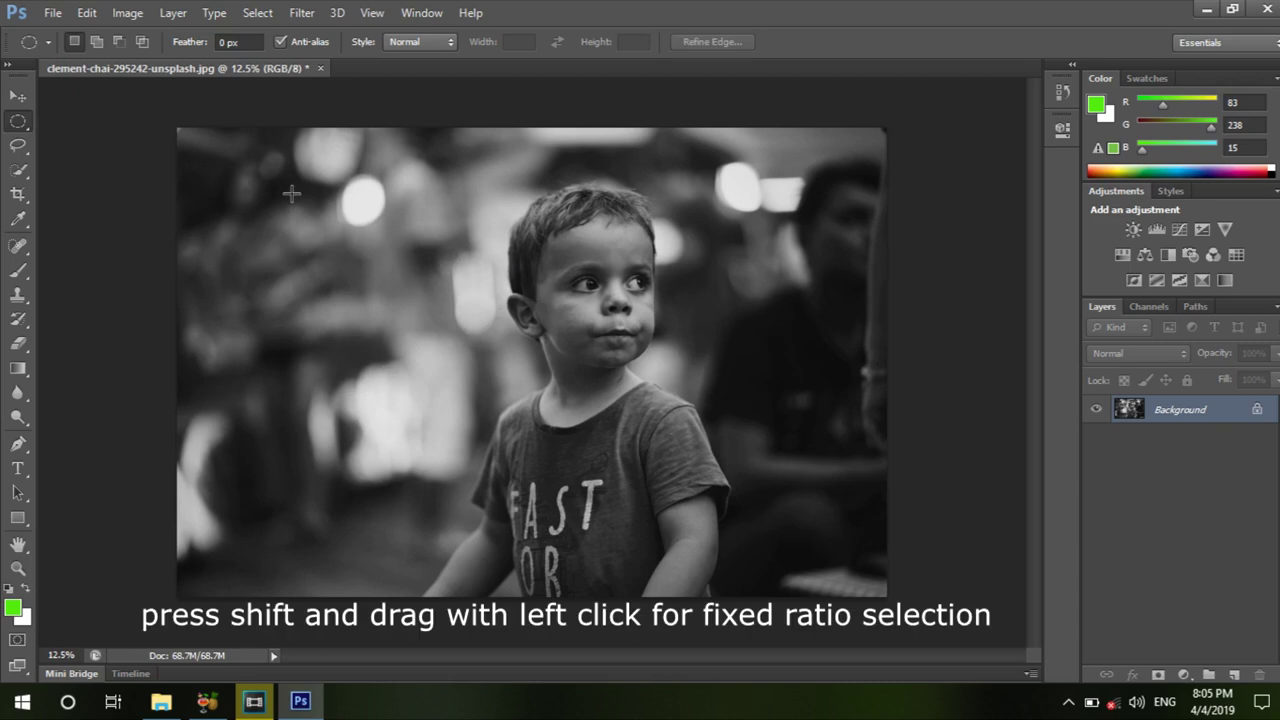
mouse_move(291, 193)
mouse_down()
mouse_move(541, 400)
mouse_move(415, 290)
mouse_move(581, 270)
mouse_move(613, 280)
mouse_move(489, 378)
mouse_move(460, 317)
mouse_move(531, 340)
mouse_move(426, 283)
mouse_move(544, 369)
mouse_move(452, 280)
mouse_move(504, 369)
mouse_move(435, 287)
mouse_move(557, 434)
mouse_move(444, 344)
mouse_move(505, 423)
mouse_move(560, 455)
mouse_move(410, 312)
mouse_move(489, 366)
mouse_up()
click(489, 366)
Step: Select a tall ellipse over the boy's face, set Feather to 50px, then select a circle left of him
mouse_move(492, 205)
mouse_down()
mouse_move(735, 305)
mouse_move(500, 200)
mouse_move(405, 508)
mouse_move(672, 350)
mouse_move(379, 318)
mouse_move(690, 362)
mouse_move(596, 370)
mouse_up()
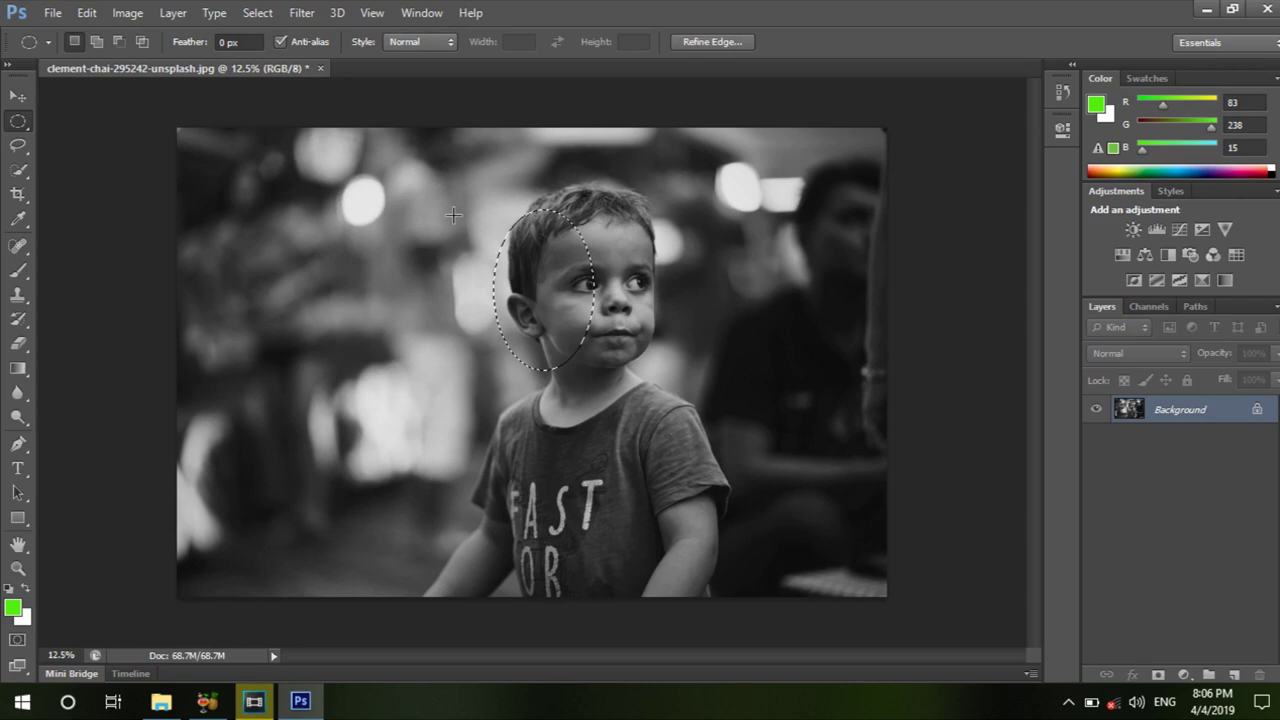
click(238, 42)
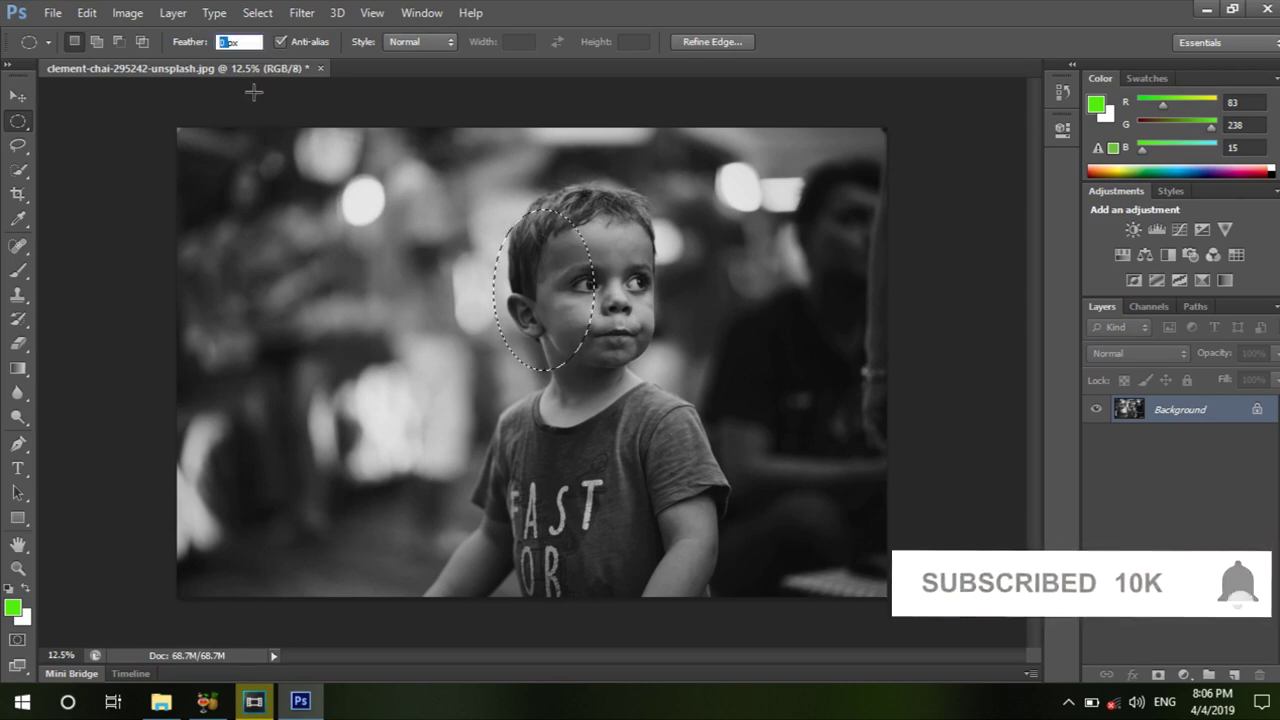
text(50px)
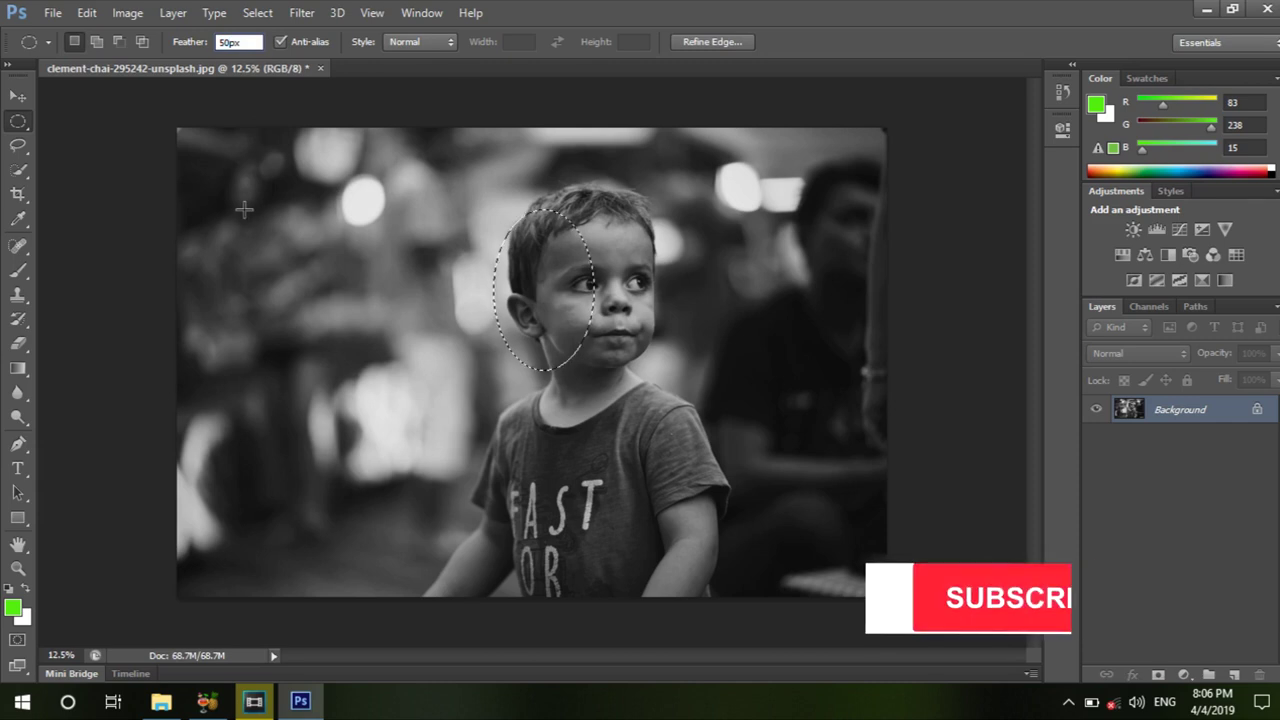
drag(248, 210, 457, 424)
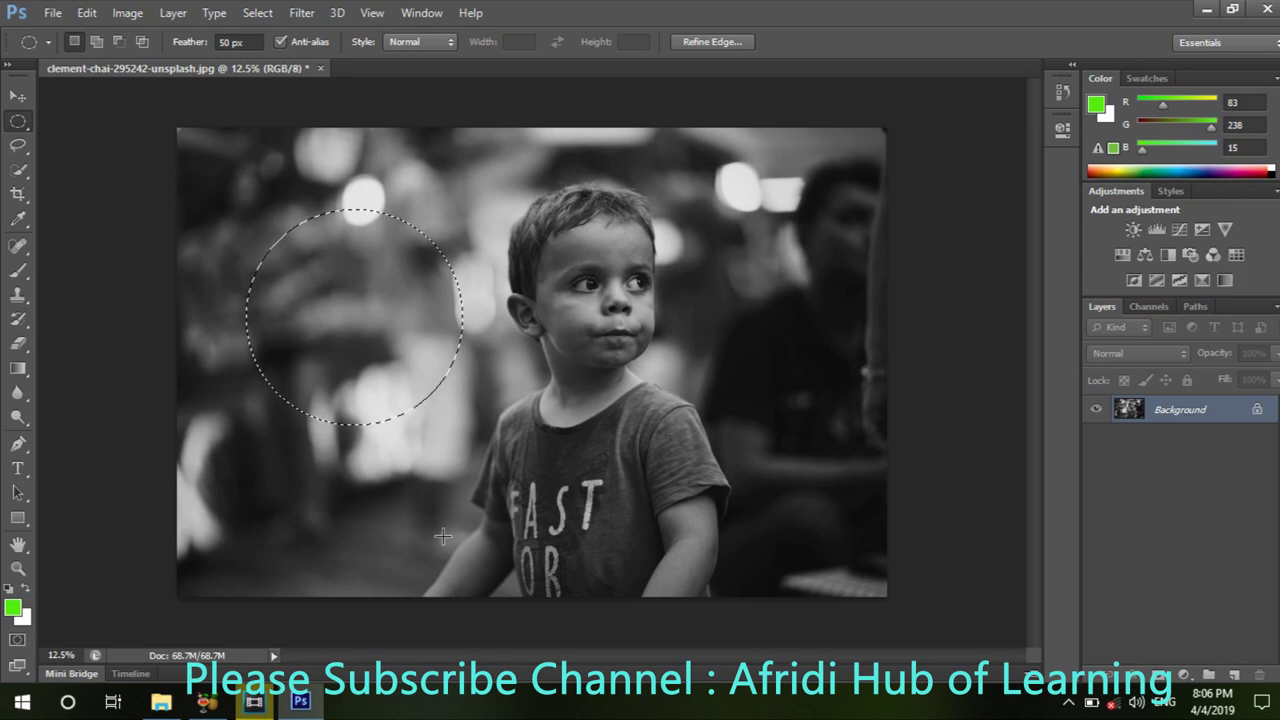
Step: Fill the feathered circle with the background colour, then with the green foreground colour
key(ctrl+BackSpace)
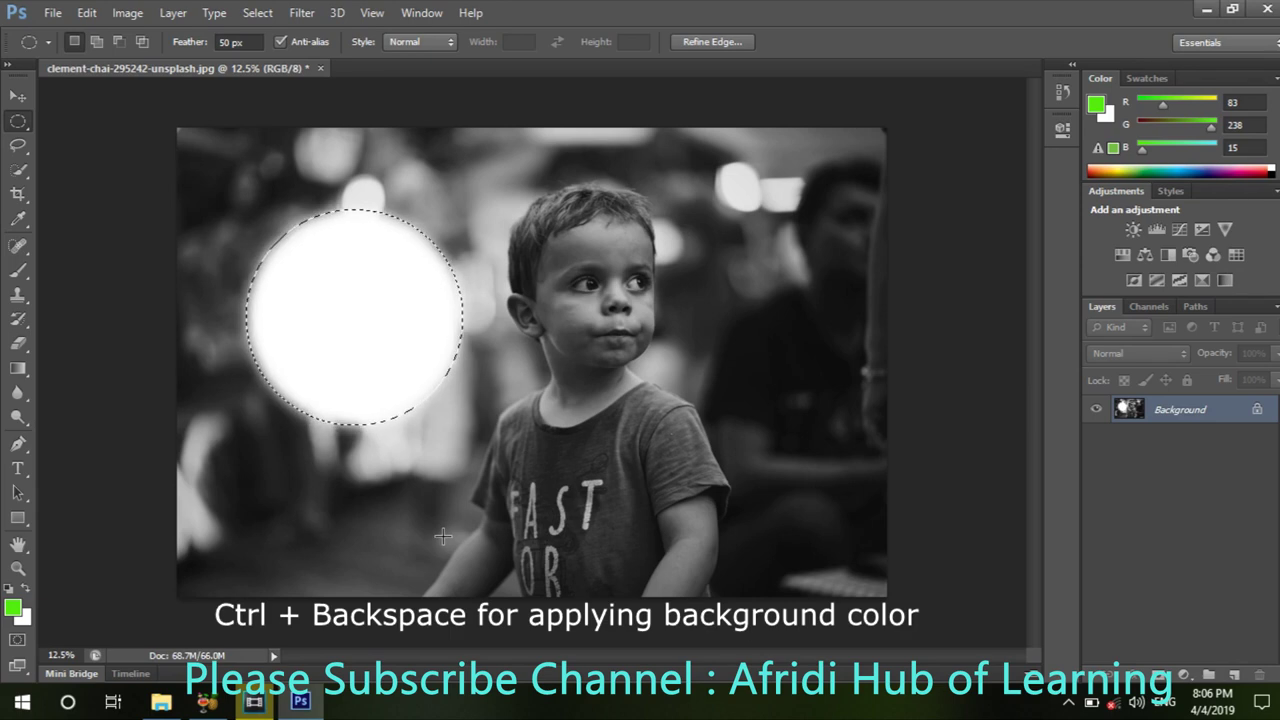
key(alt)
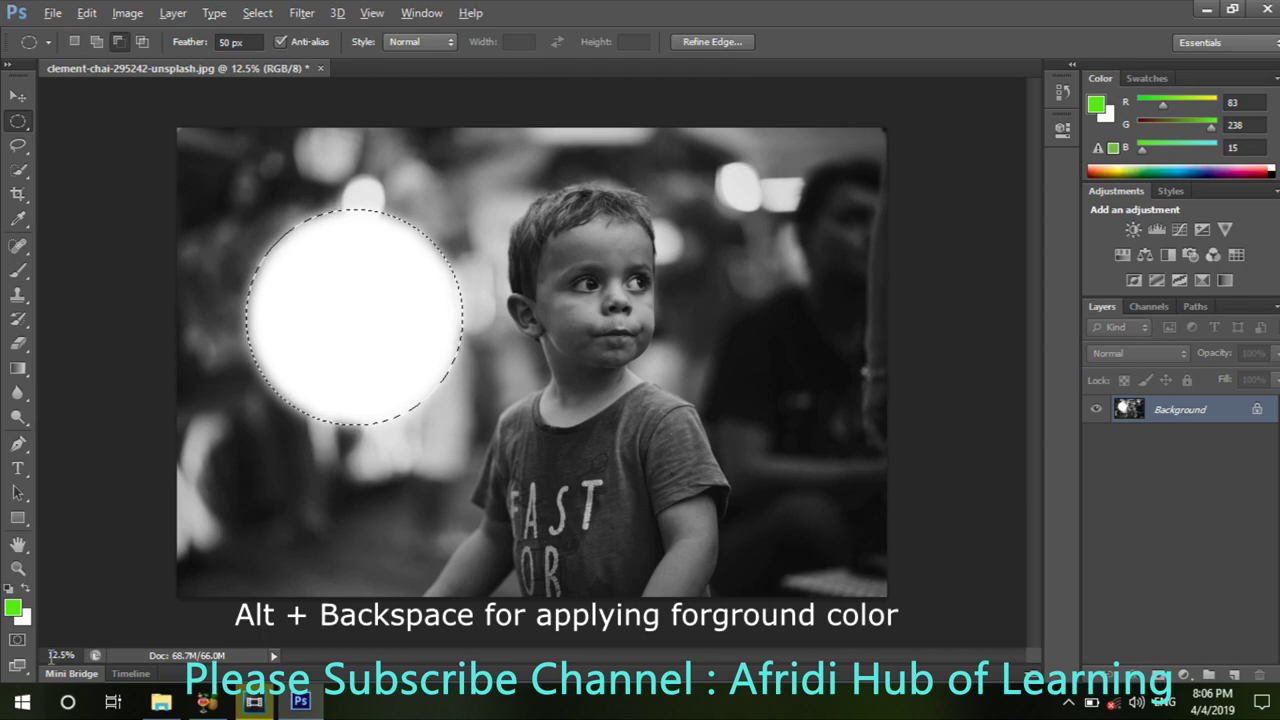
key(alt+BackSpace)
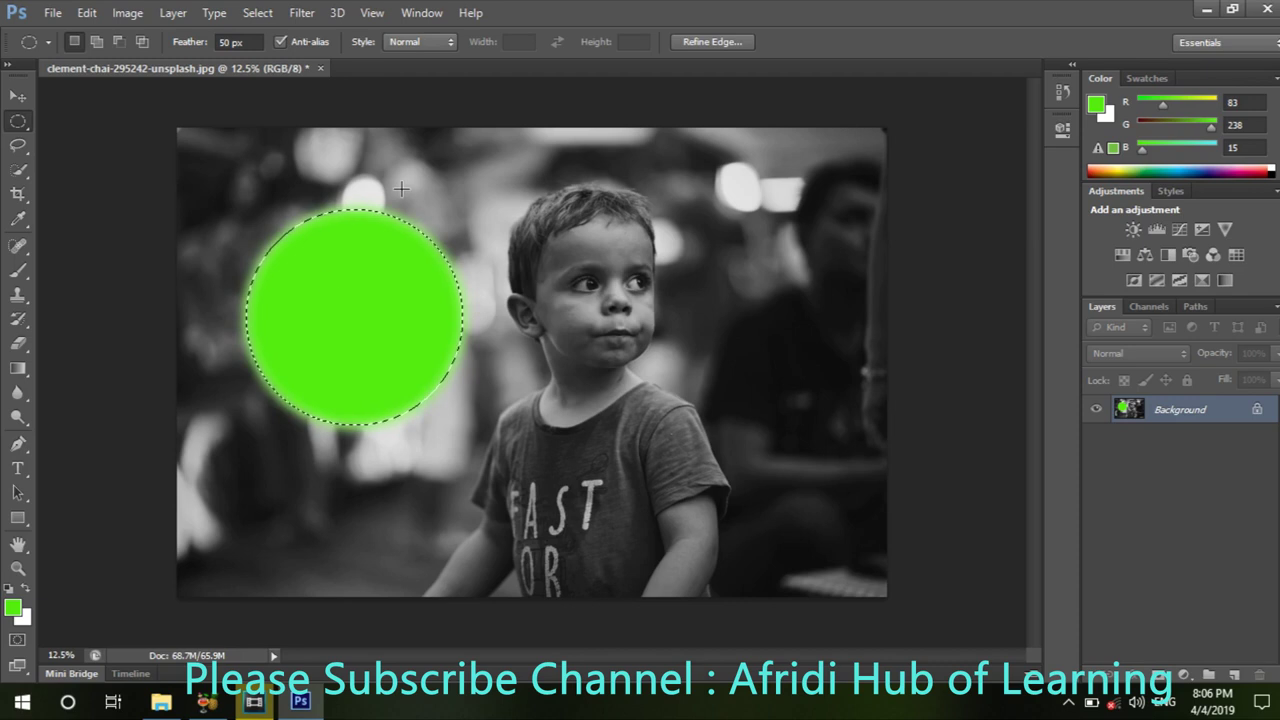
Step: With Feather at 0 px, fill a circle right of the boy's face with green
click(227, 42)
text(0)
key(Return)
drag(658, 240, 836, 414)
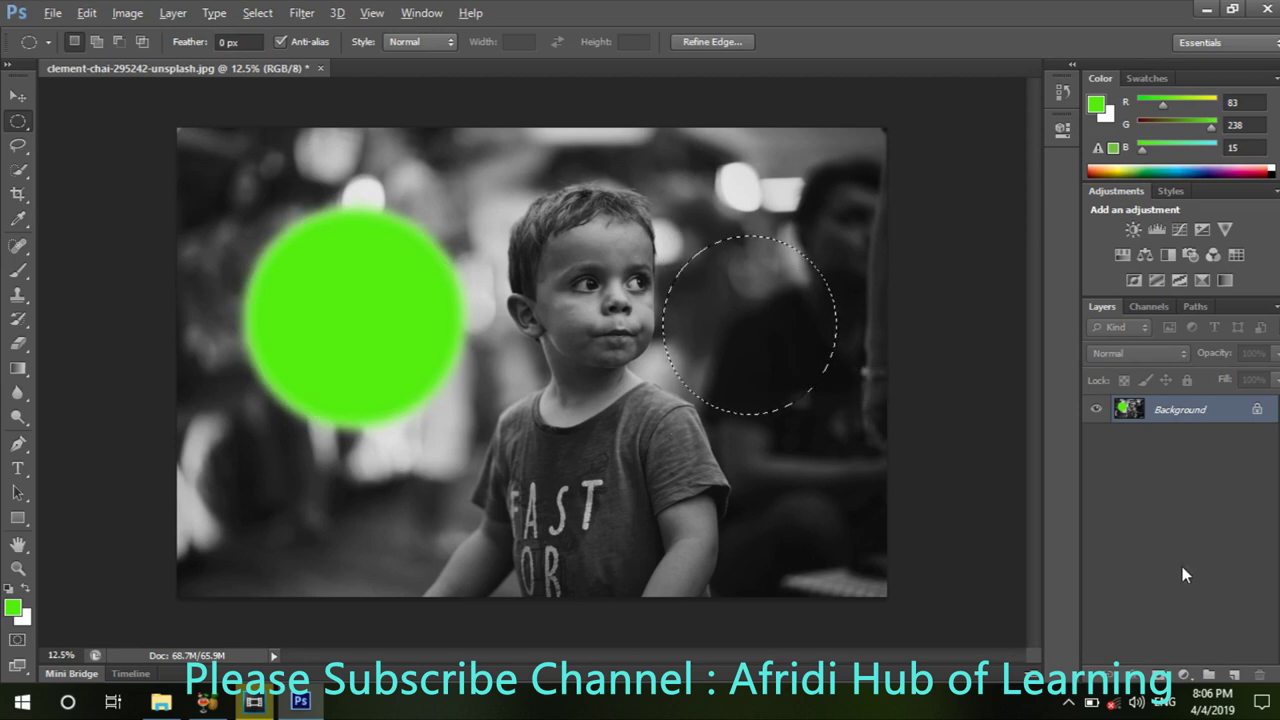
key(alt+BackSpace)
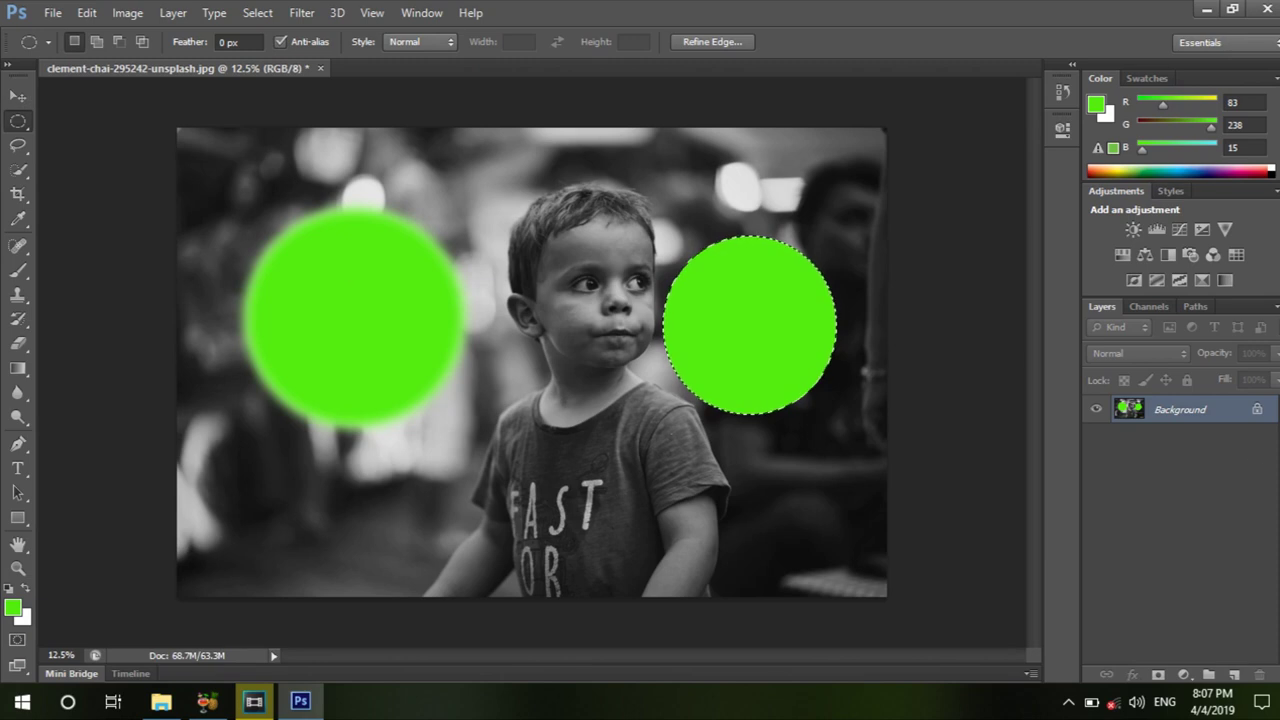
Step: Convert Background to Layer 0, move it, then undo the move and deselect
double_click(1260, 411)
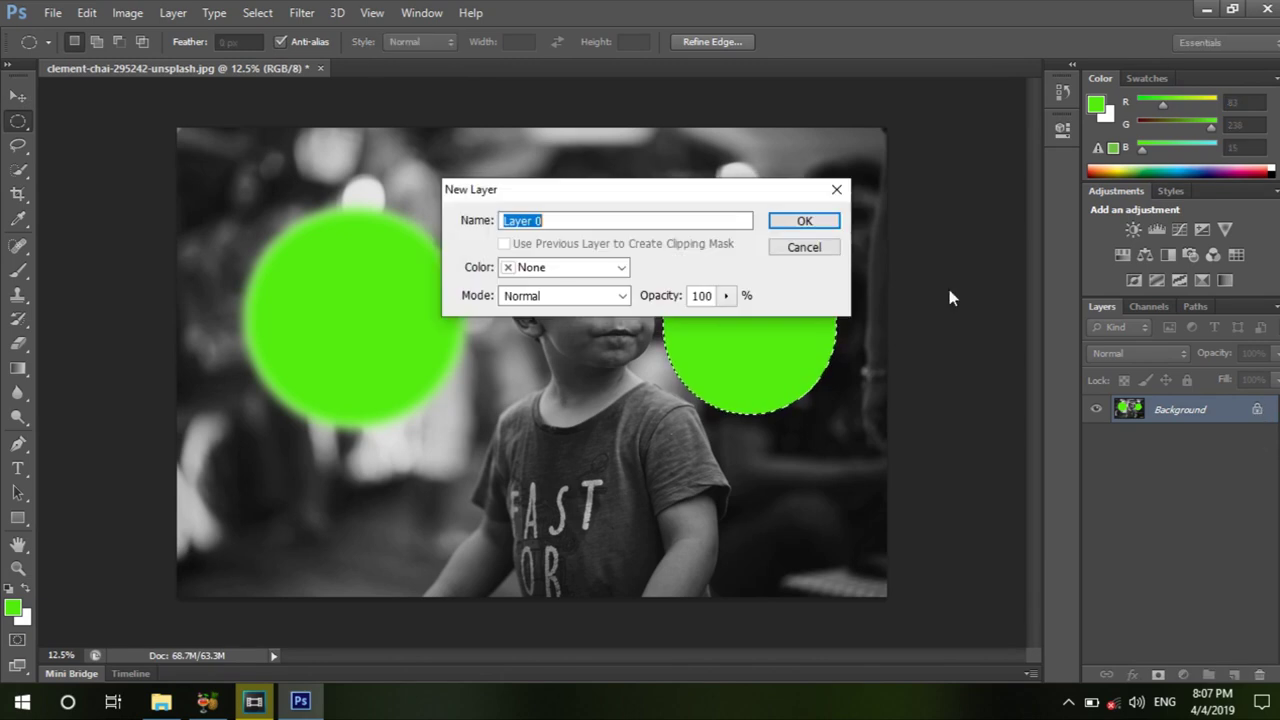
click(829, 222)
click(18, 96)
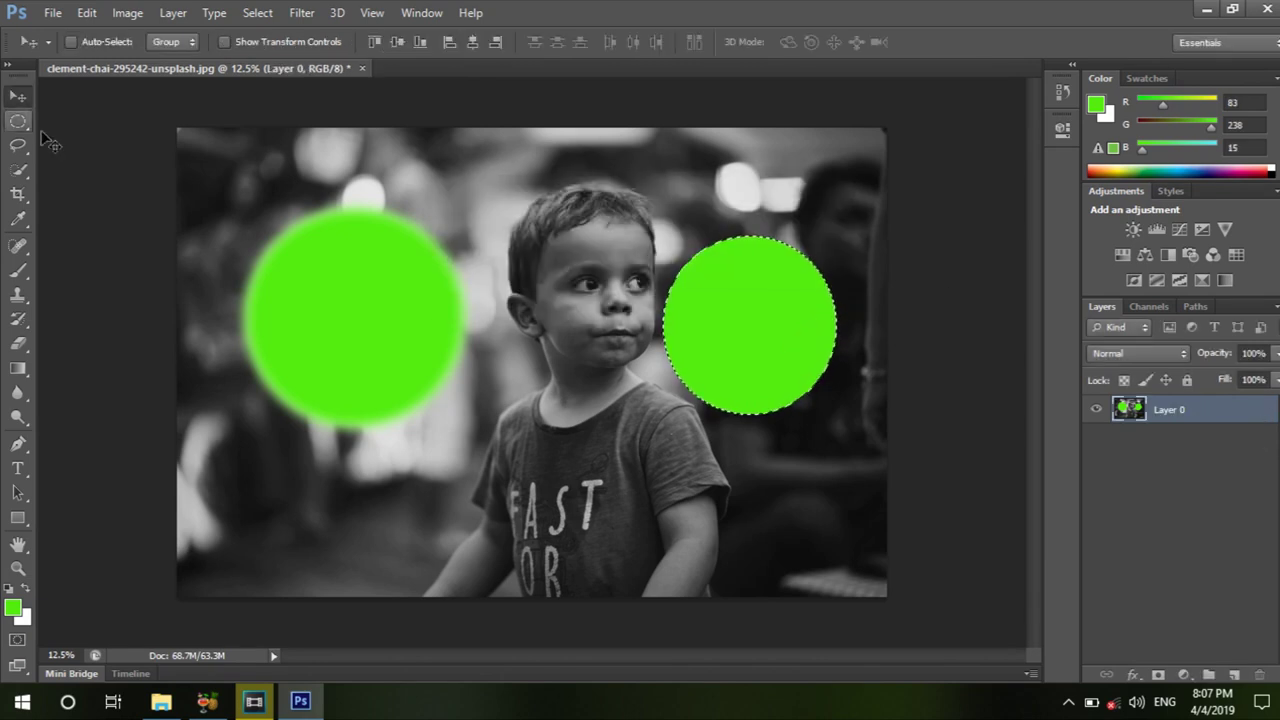
drag(551, 245, 519, 313)
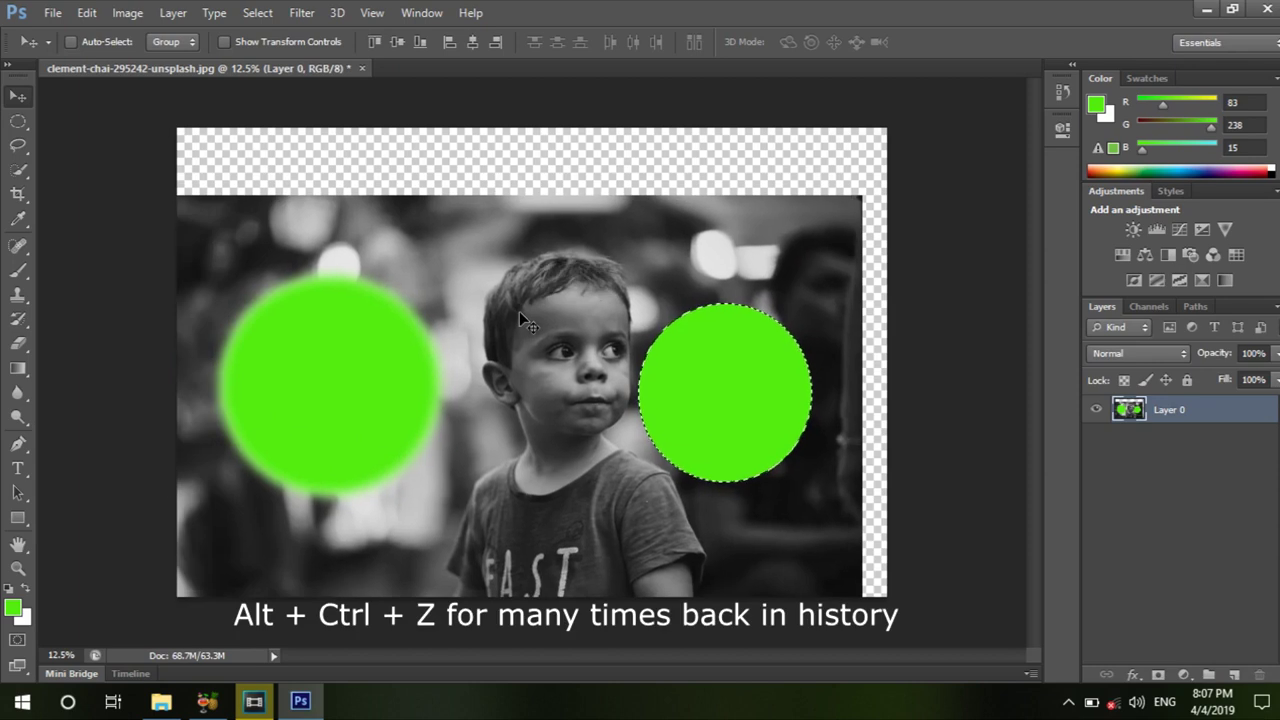
key(ctrl+alt+z)
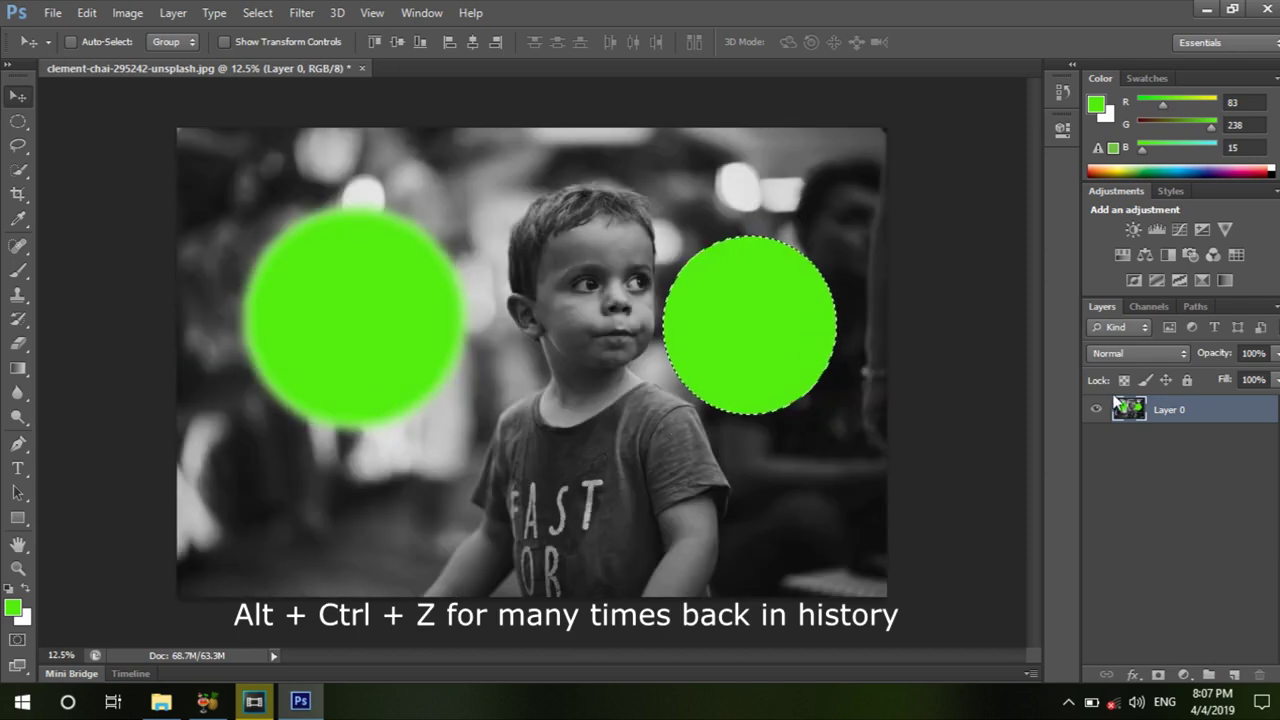
key(ctrl+d)
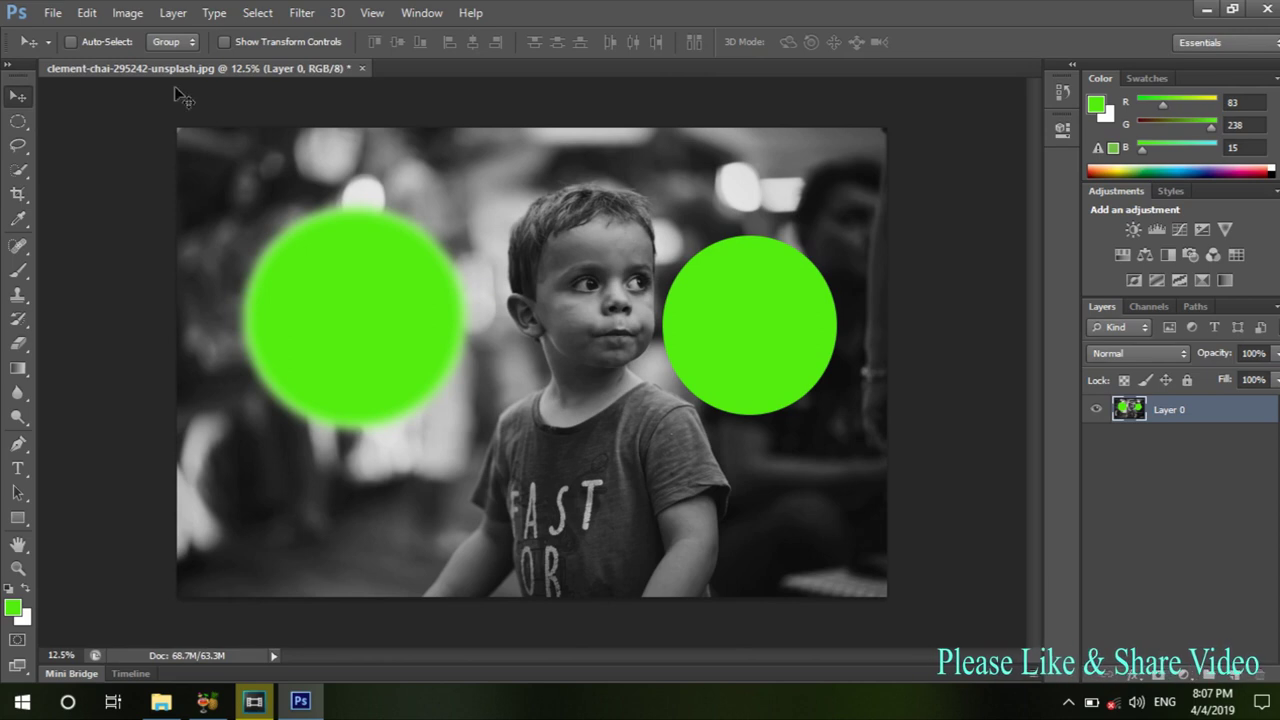
Step: Add an empty Layer 1 with Shift+Ctrl+N, accepting the New Layer dialog defaults
click(173, 12)
mouse_move(182, 34)
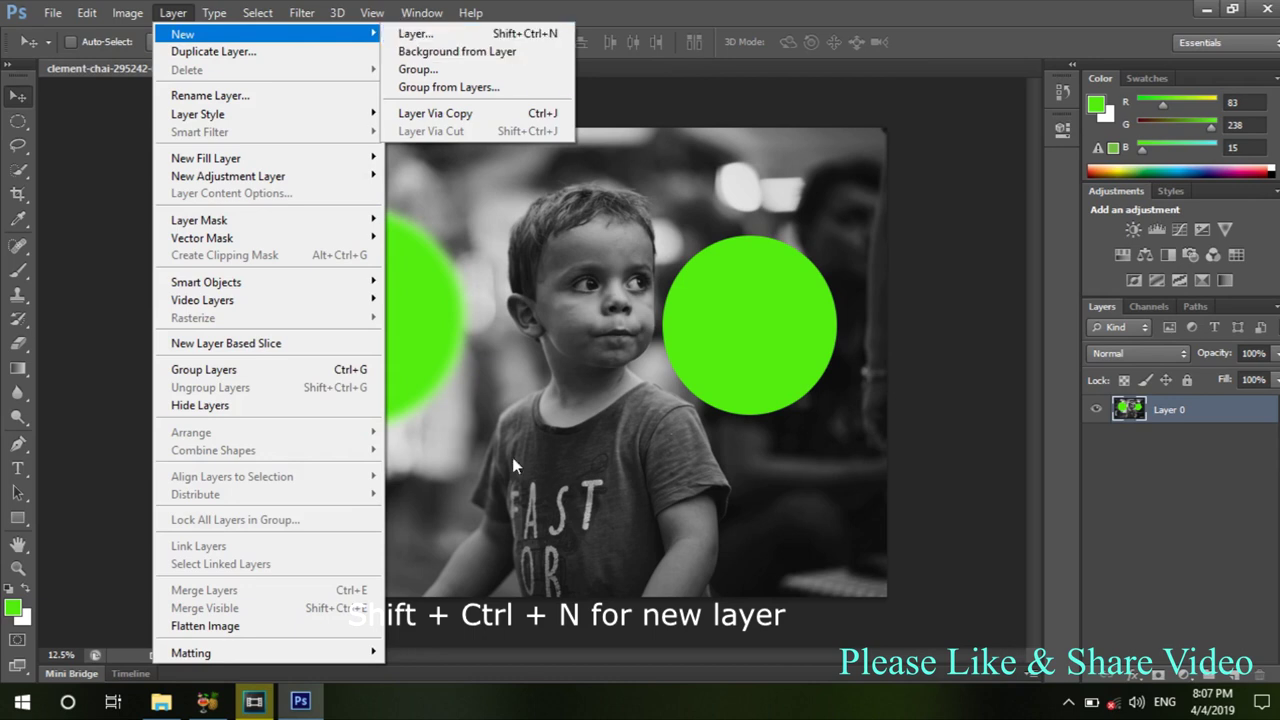
click(576, 444)
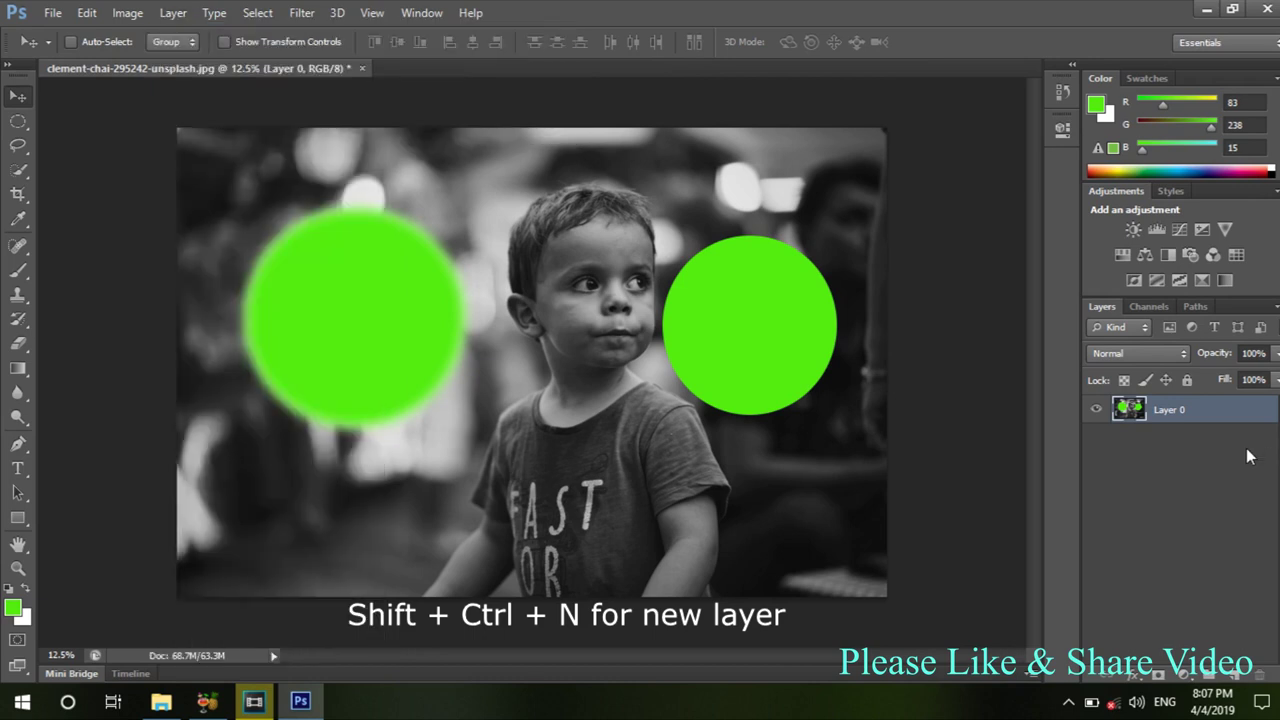
key(ctrl+shift+n)
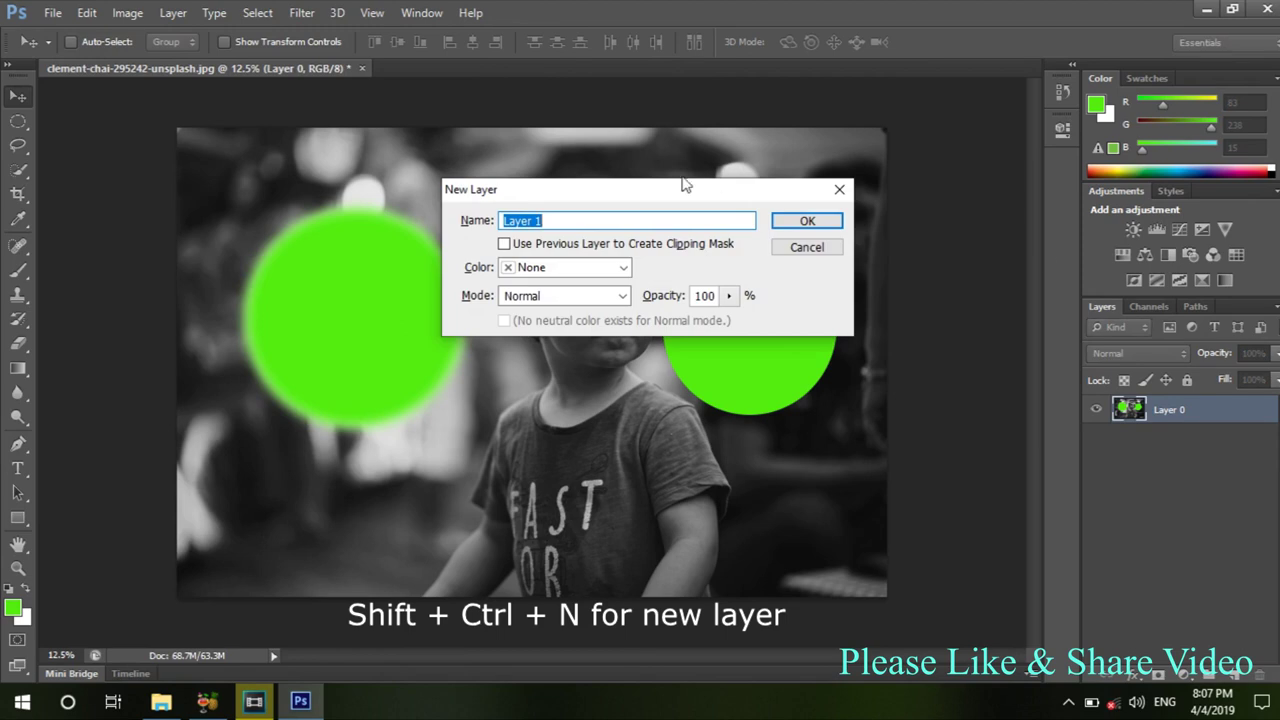
click(797, 221)
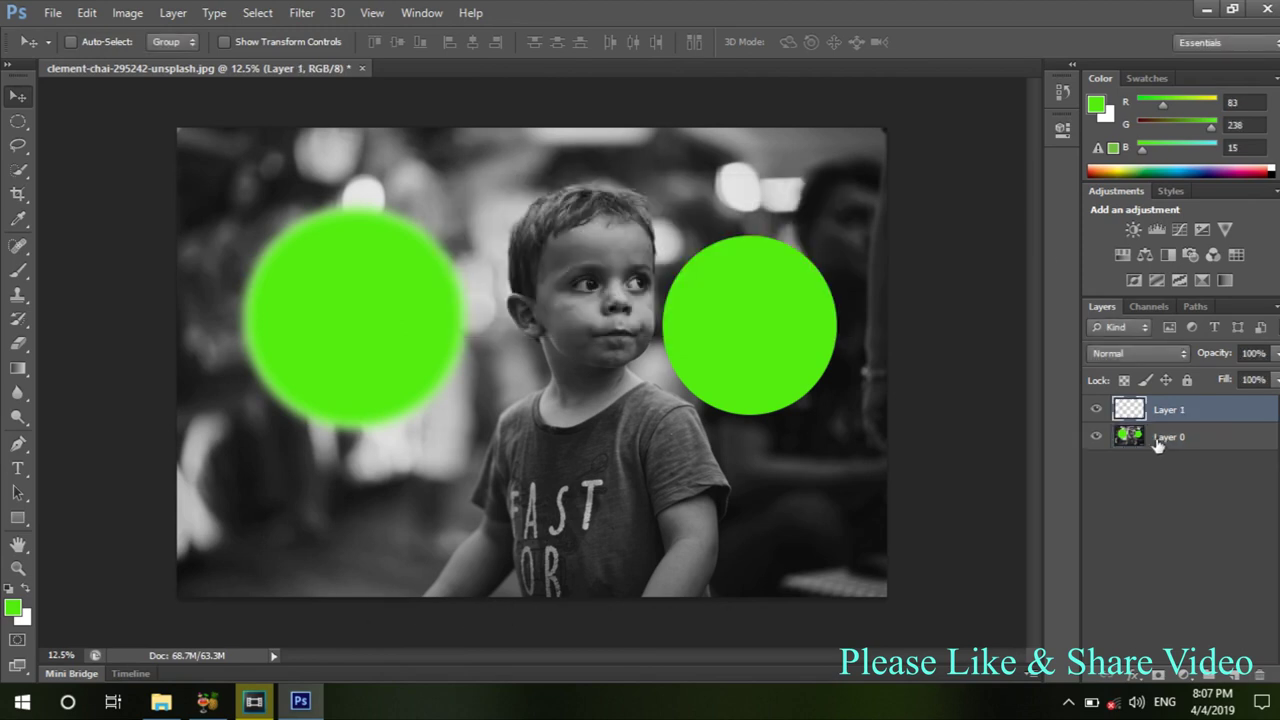
Step: Fill a large ellipse spanning the photo with green on Layer 1
click(18, 120)
mouse_move(210, 160)
mouse_down()
mouse_move(762, 573)
mouse_move(867, 612)
mouse_up()
key(alt+BackSpace)
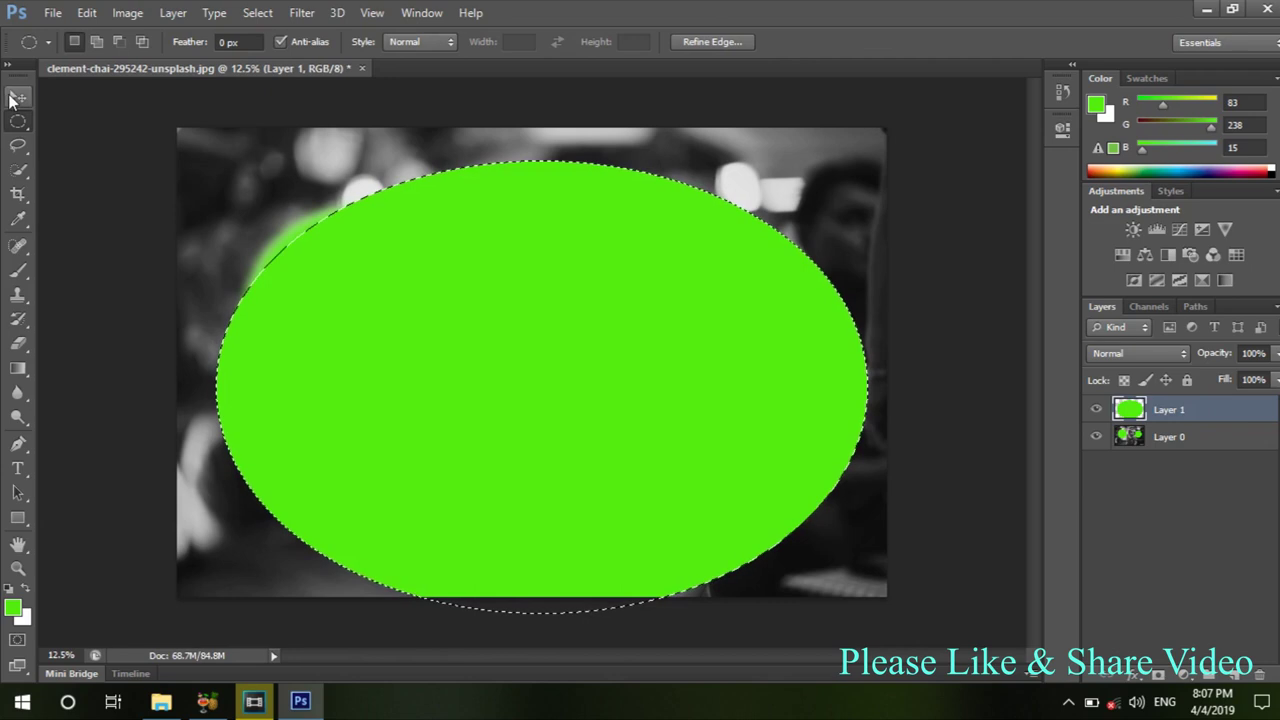
Step: Drag the green ellipse toward the upper left, then deselect and delete Layer 1
click(18, 95)
mouse_move(634, 366)
mouse_down()
mouse_move(594, 354)
mouse_move(600, 300)
mouse_up()
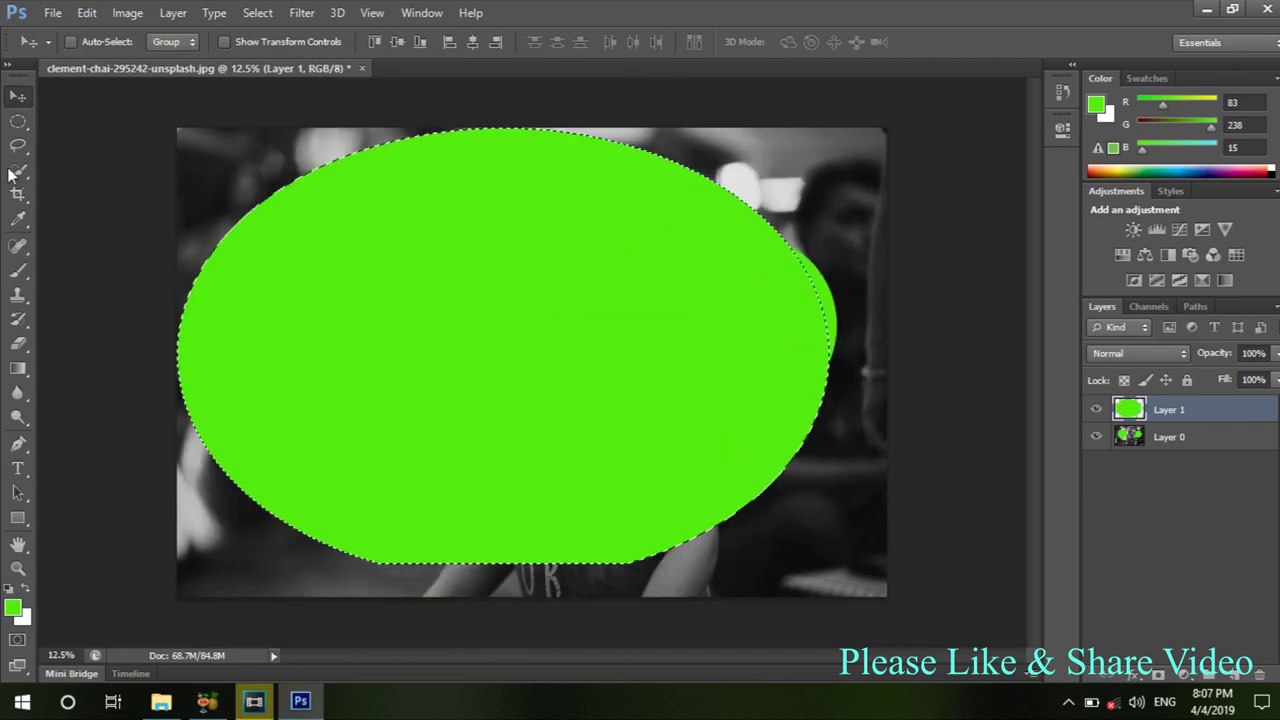
mouse_move(521, 284)
mouse_down()
mouse_move(677, 335)
mouse_move(616, 413)
mouse_up()
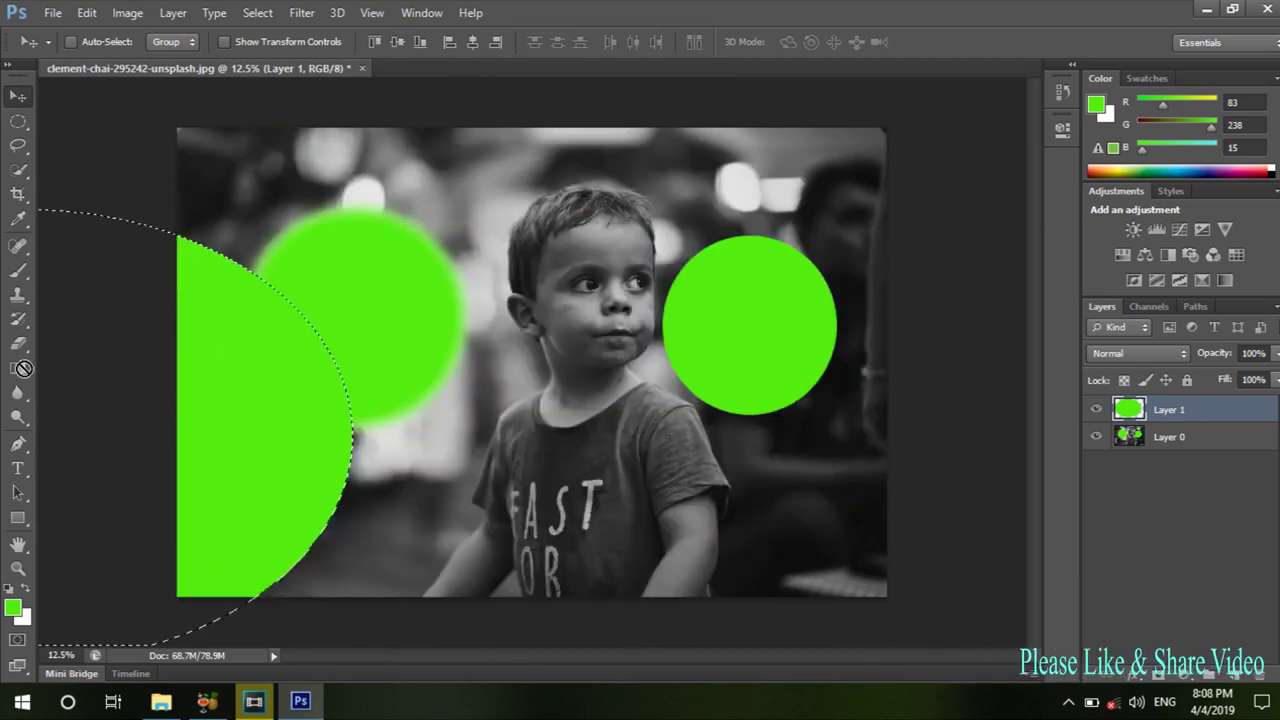
drag(616, 413, 551, 300)
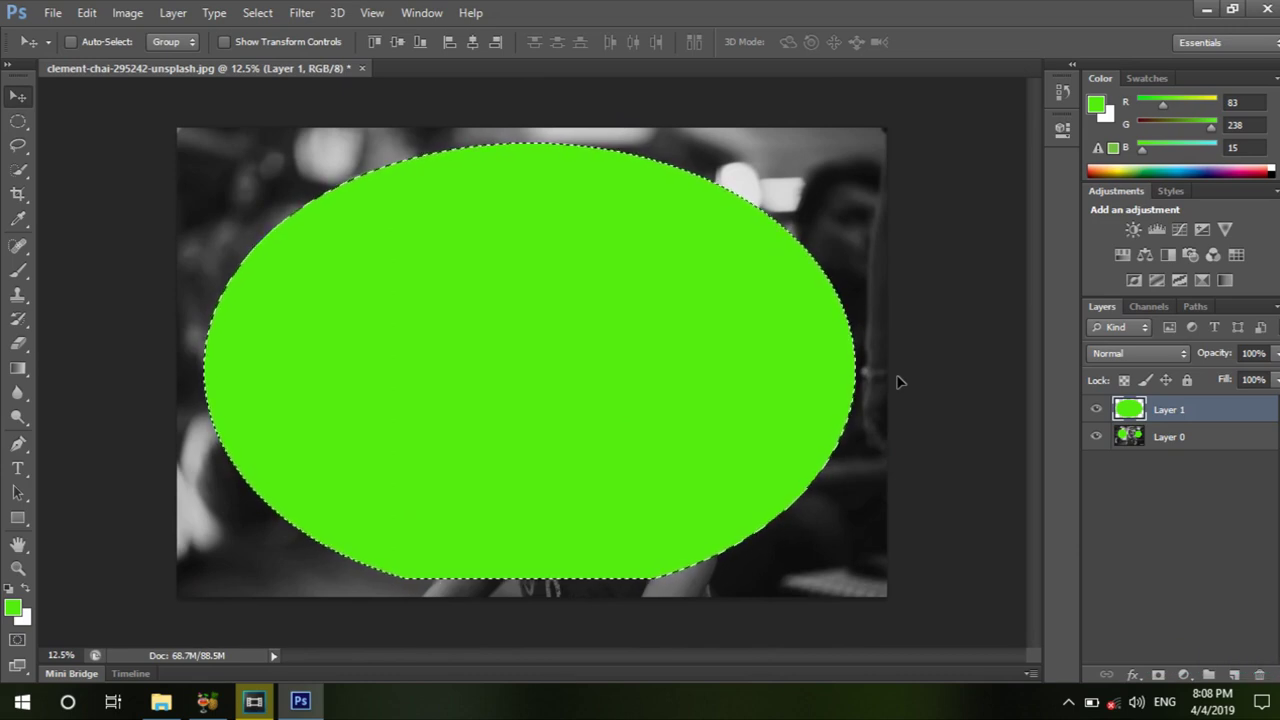
mouse_move(671, 284)
mouse_down()
mouse_move(590, 266)
mouse_move(756, 342)
mouse_up()
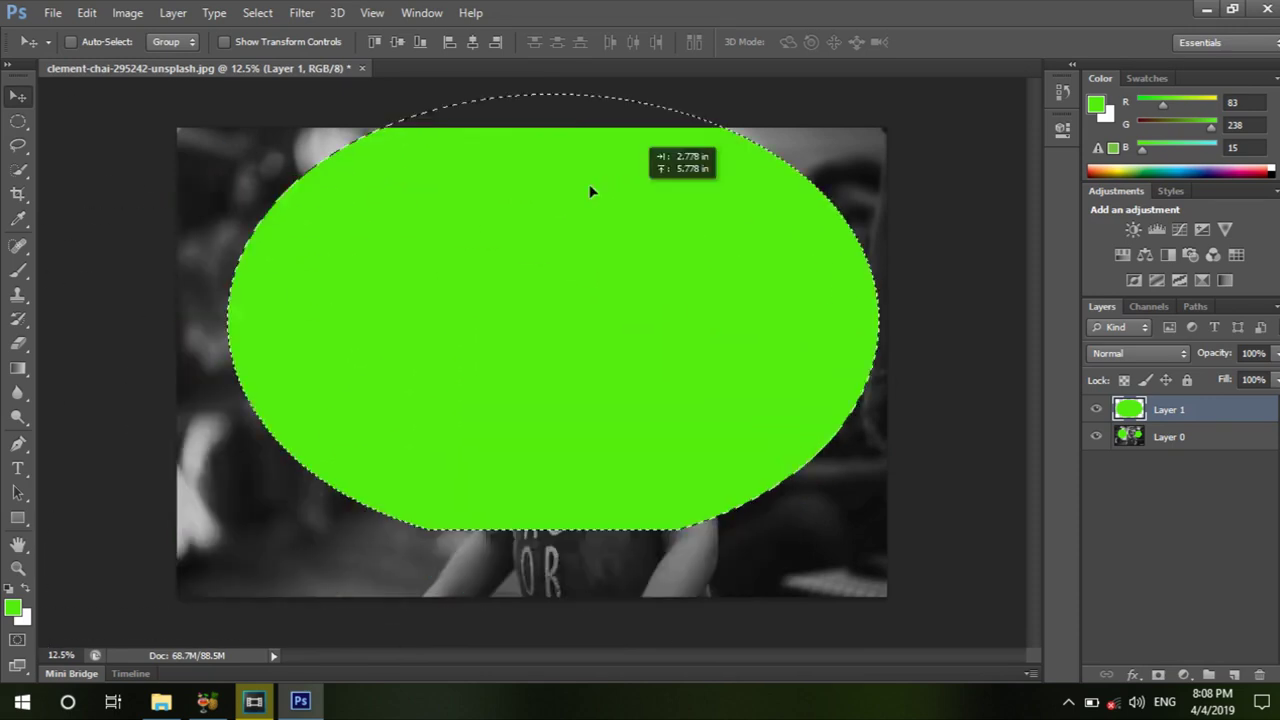
drag(756, 342, 697, 237)
key(ctrl+d)
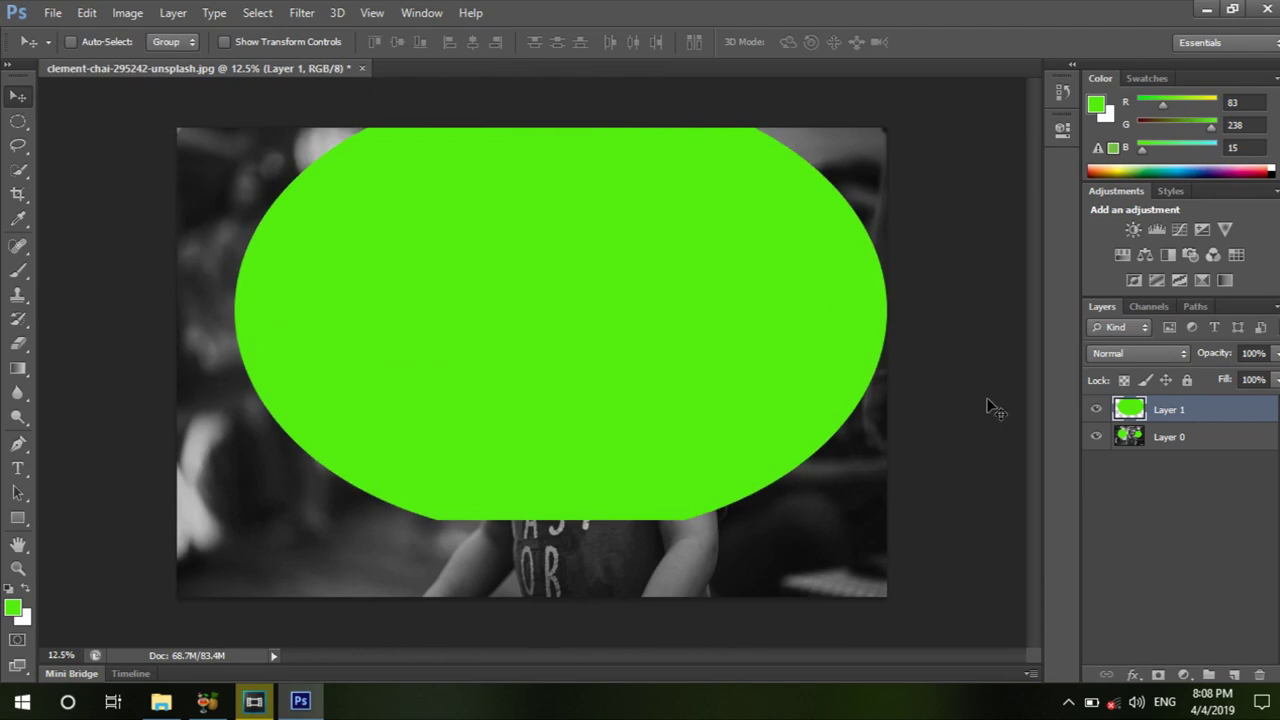
key(Delete)
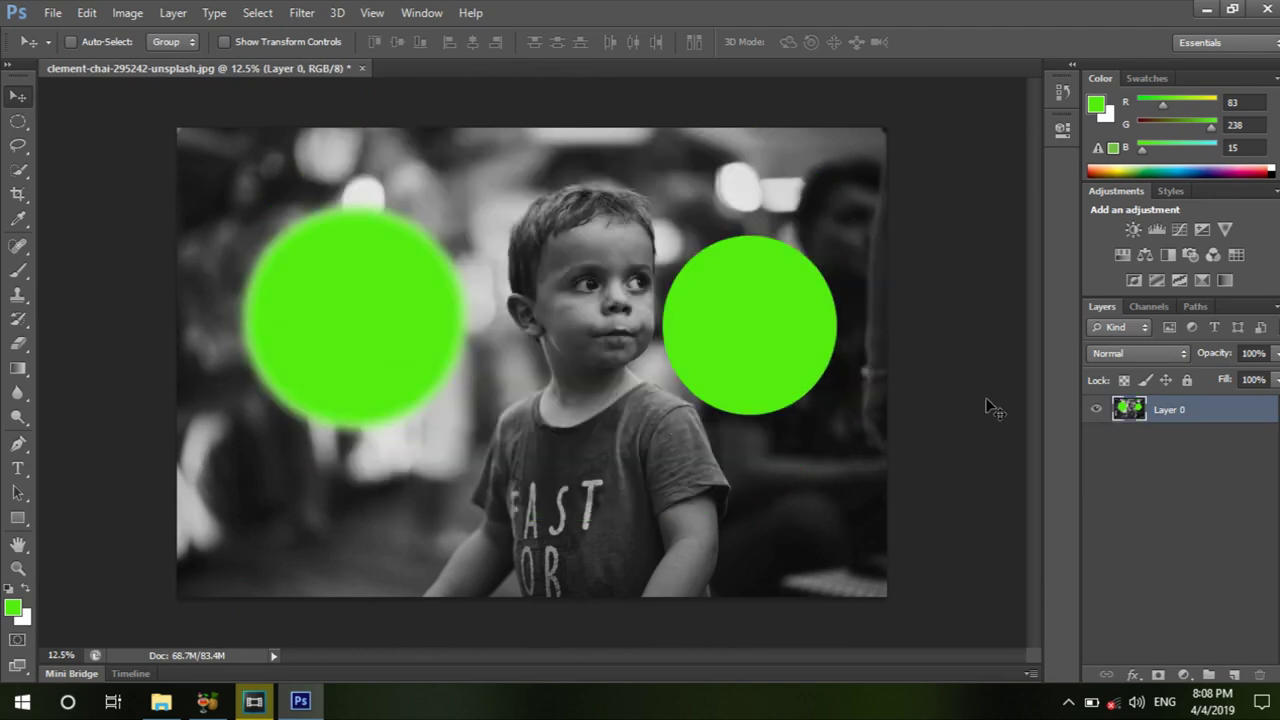
key(ctrl+z)
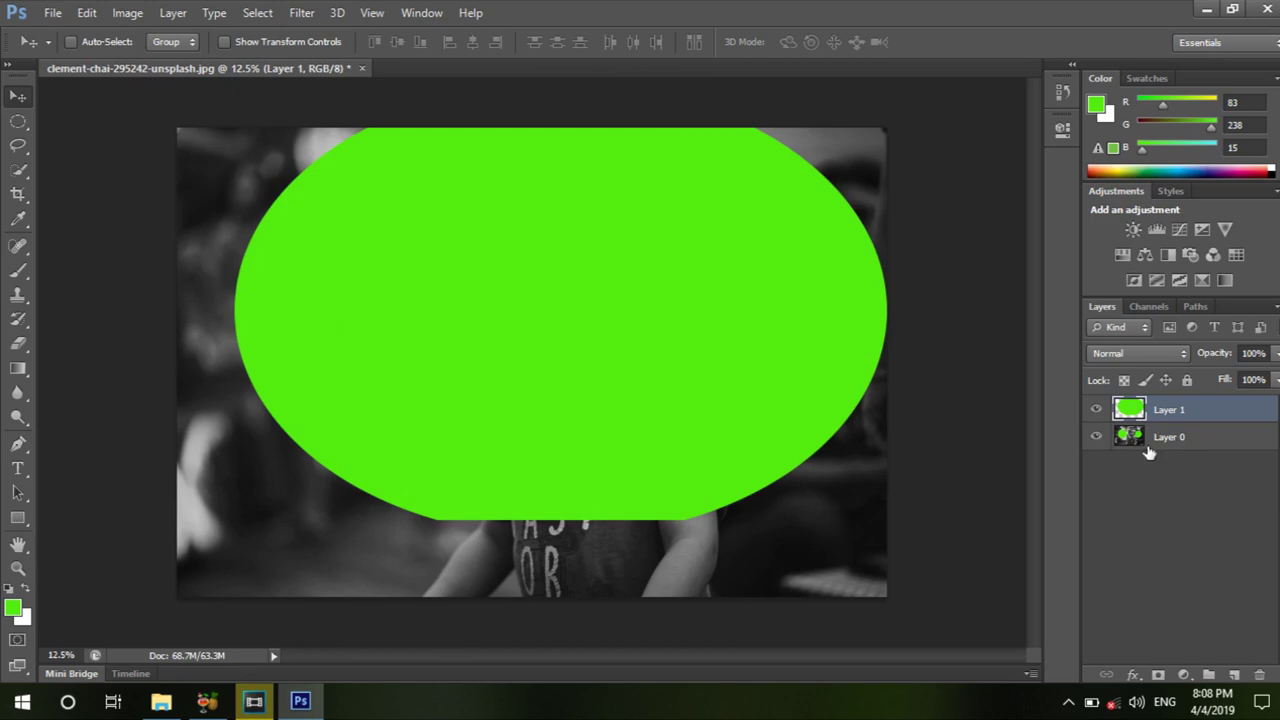
right_click(1172, 420)
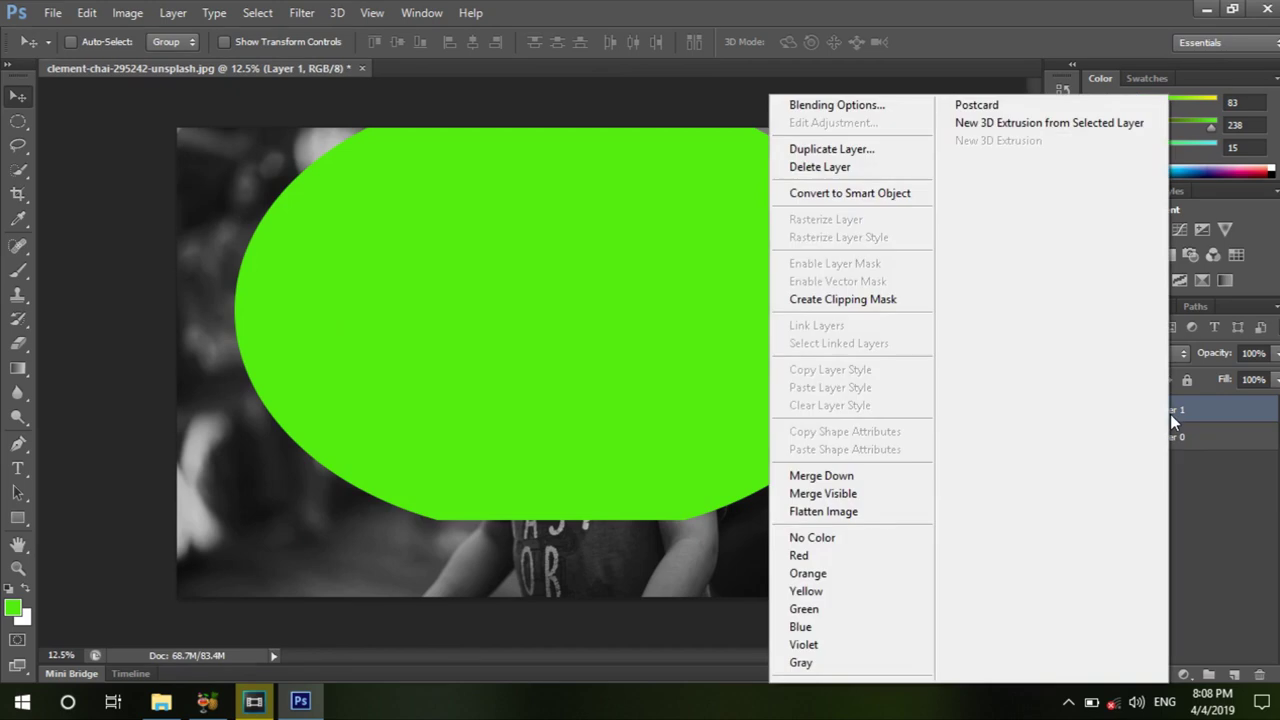
click(825, 167)
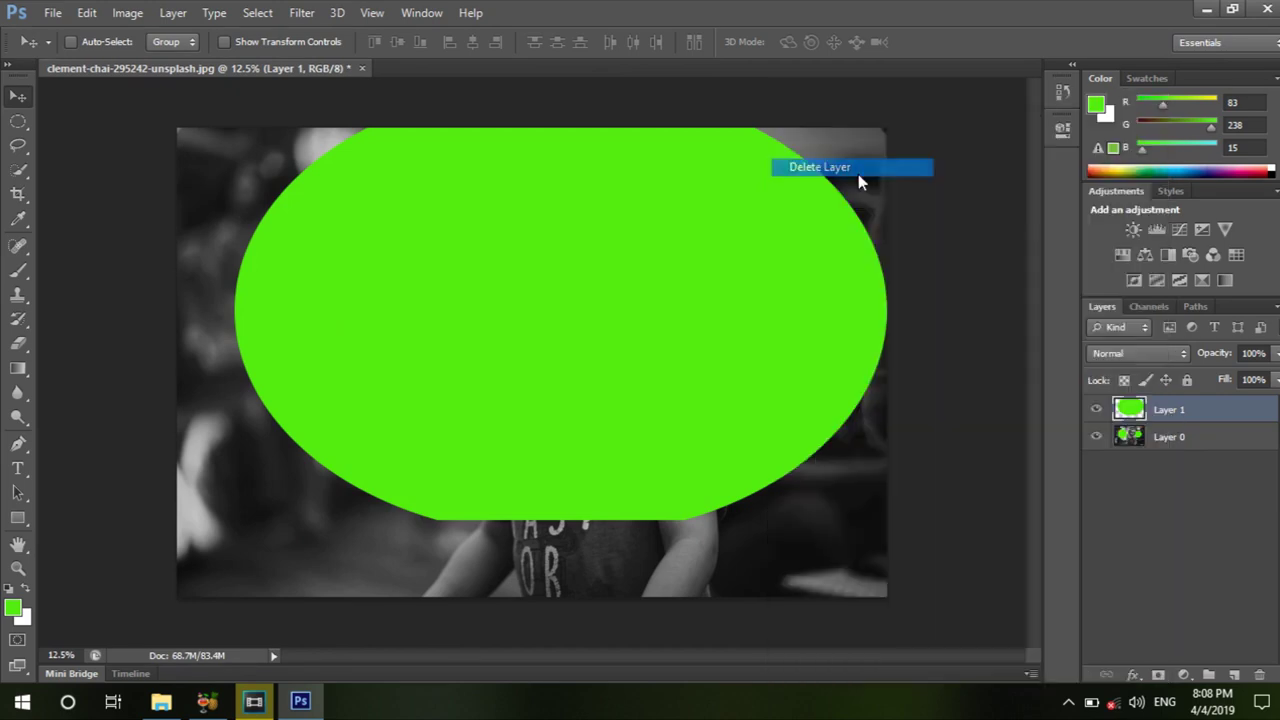
click(565, 280)
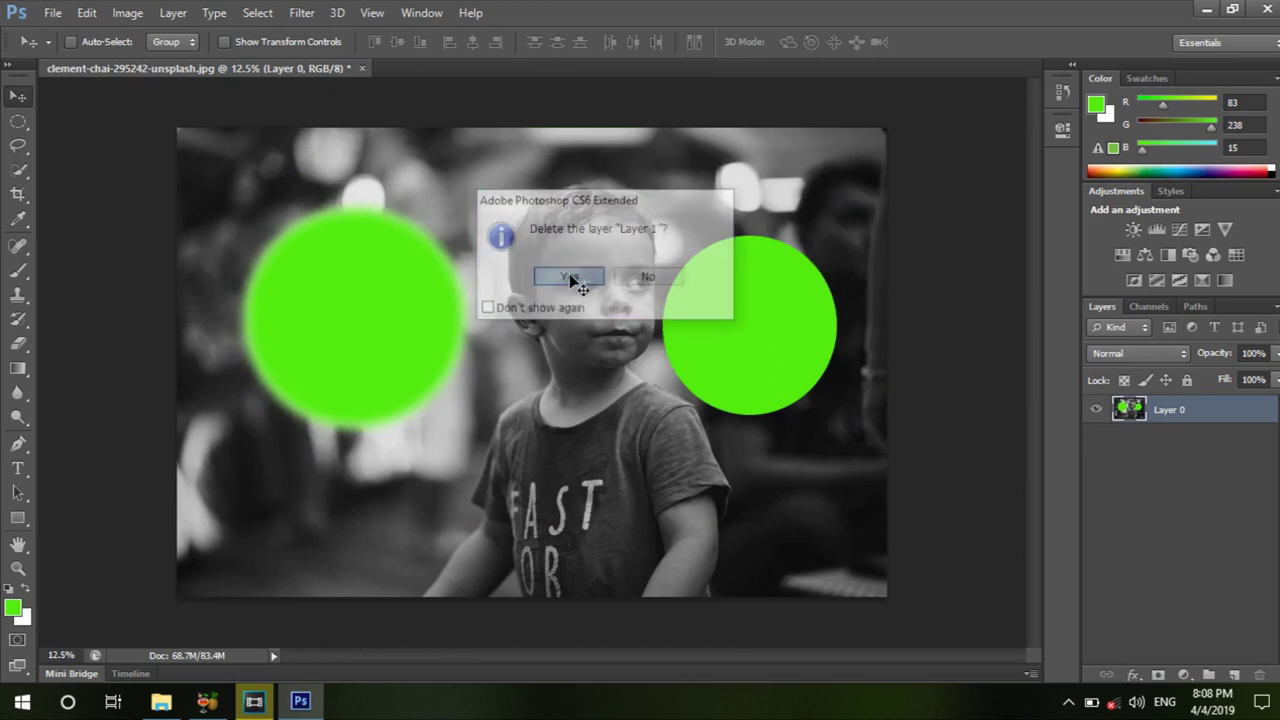
key(ctrl+z)
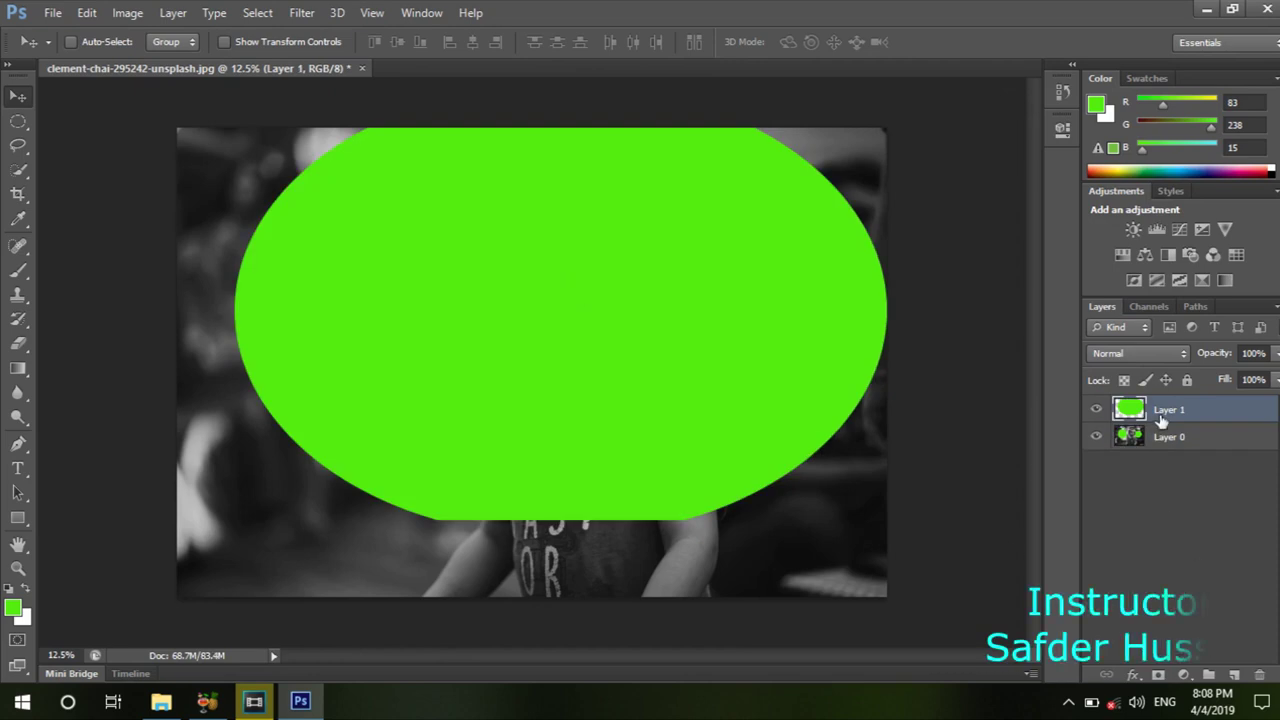
mouse_move(1165, 410)
mouse_down()
mouse_move(1260, 633)
mouse_move(1262, 676)
mouse_up()
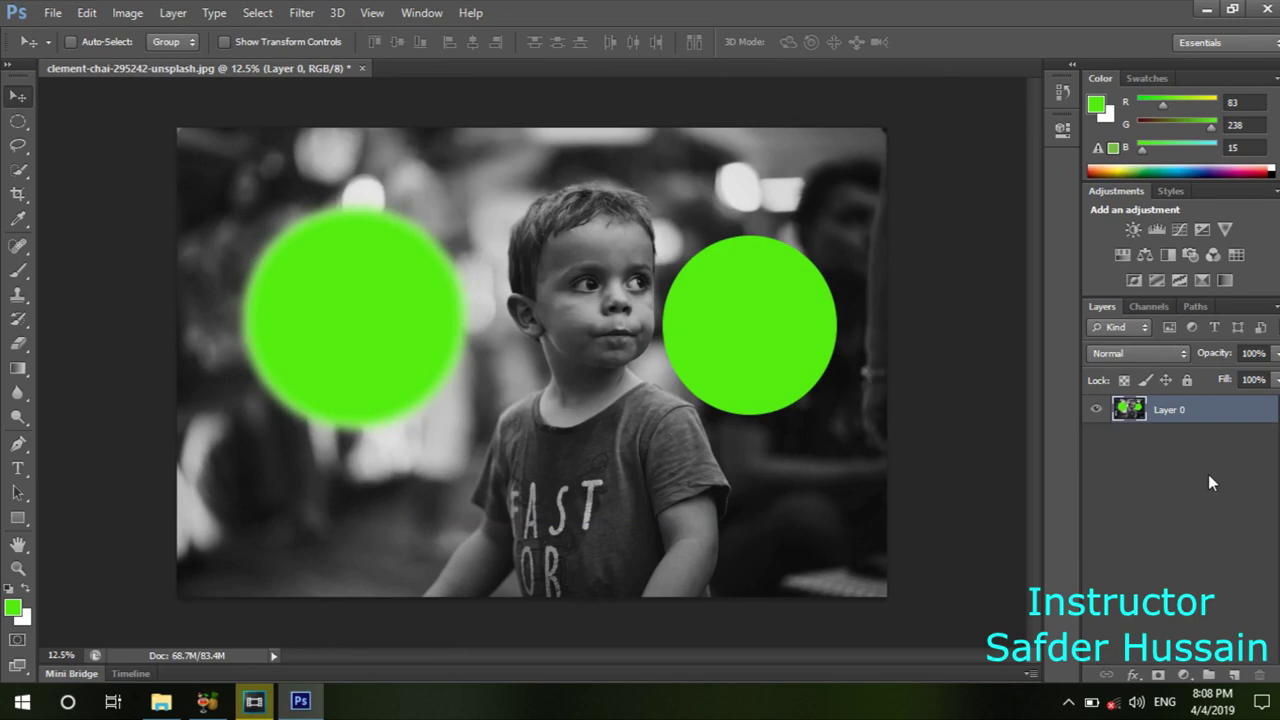
key(ctrl+z)
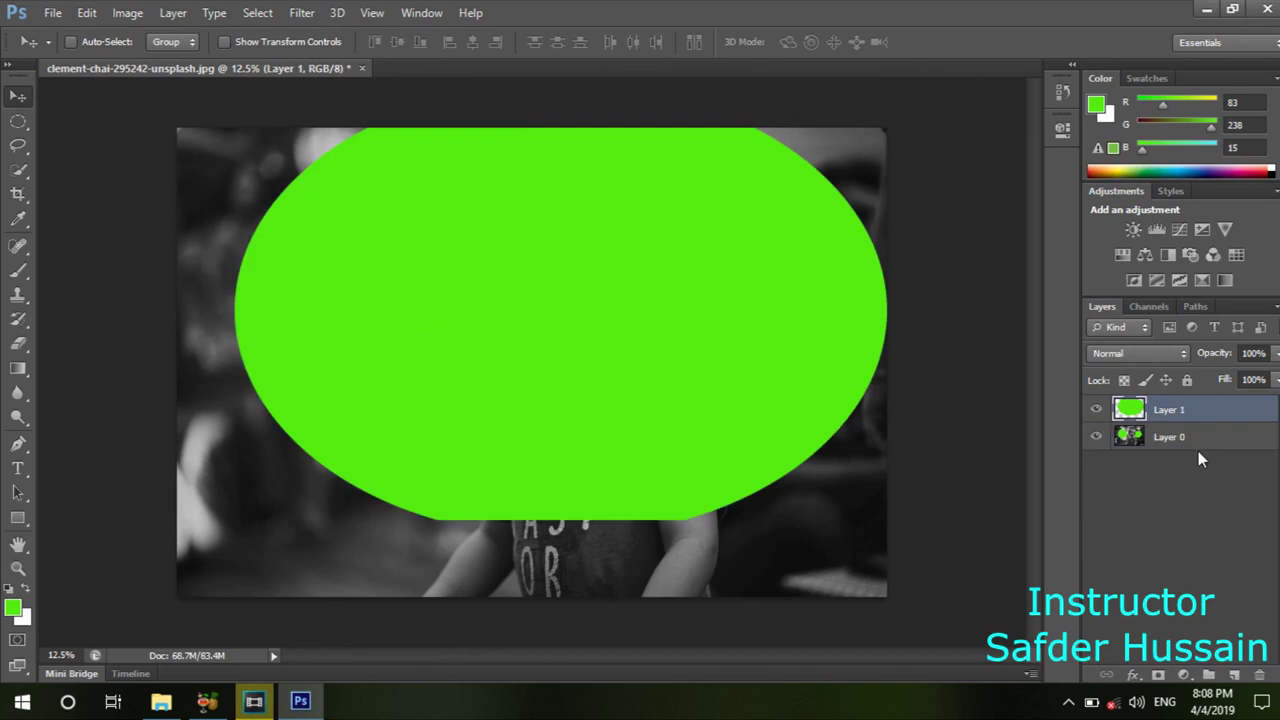
key(BackSpace)
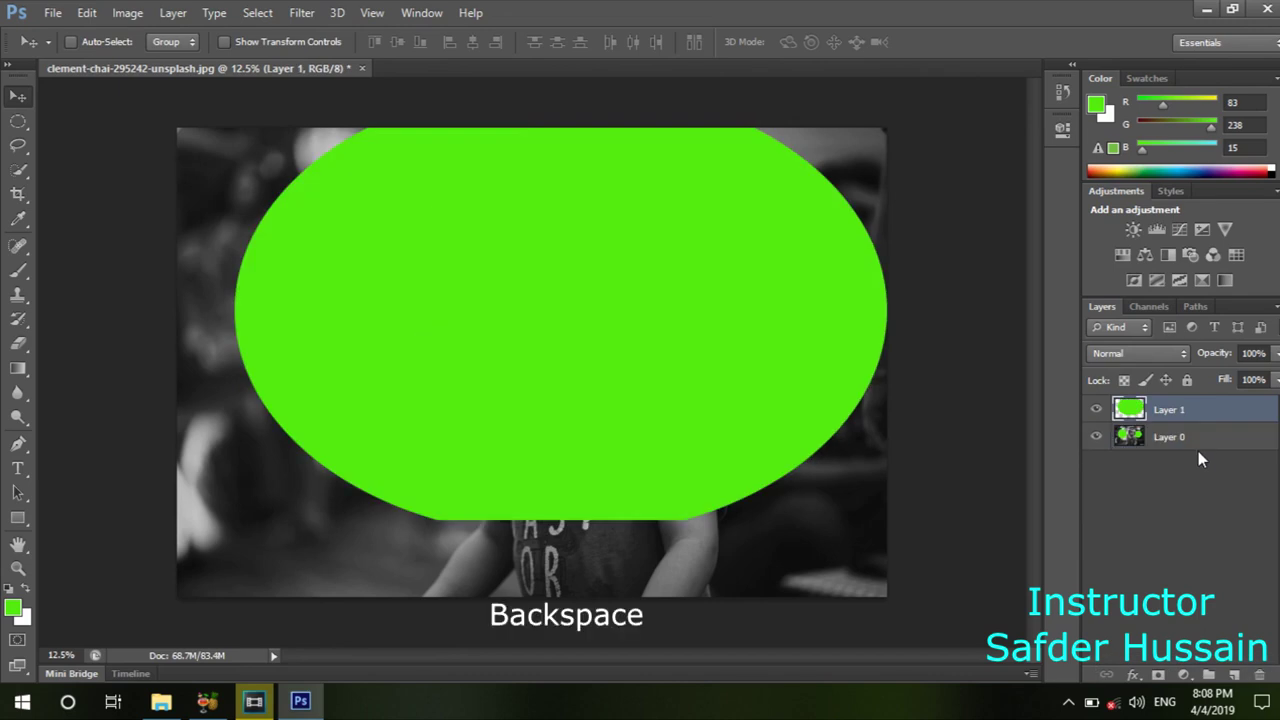
key(BackSpace)
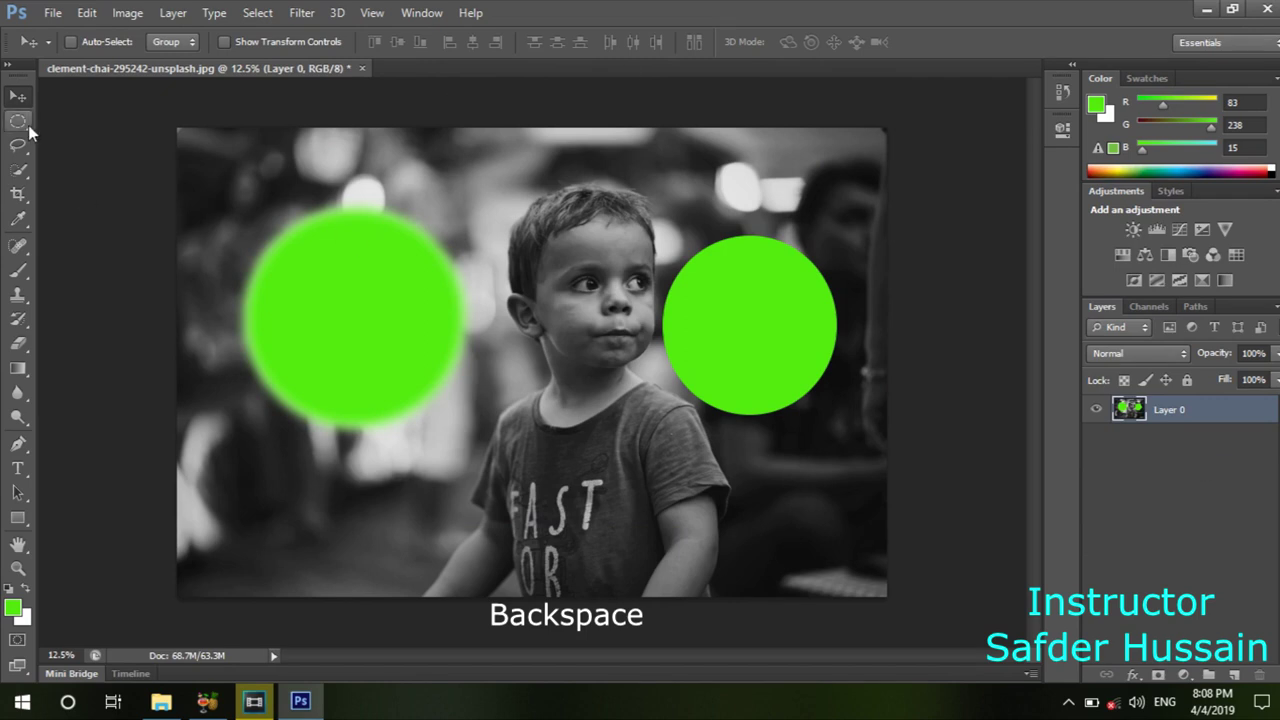
click(24, 126)
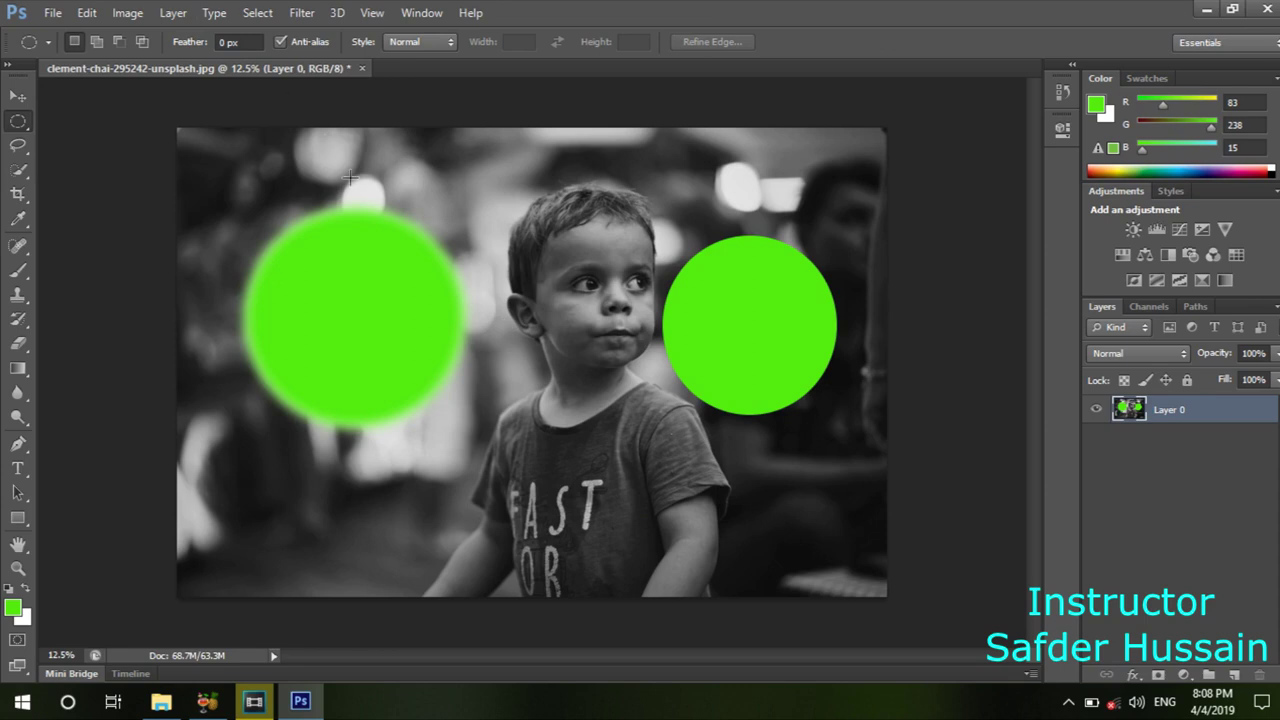
drag(466, 164, 634, 326)
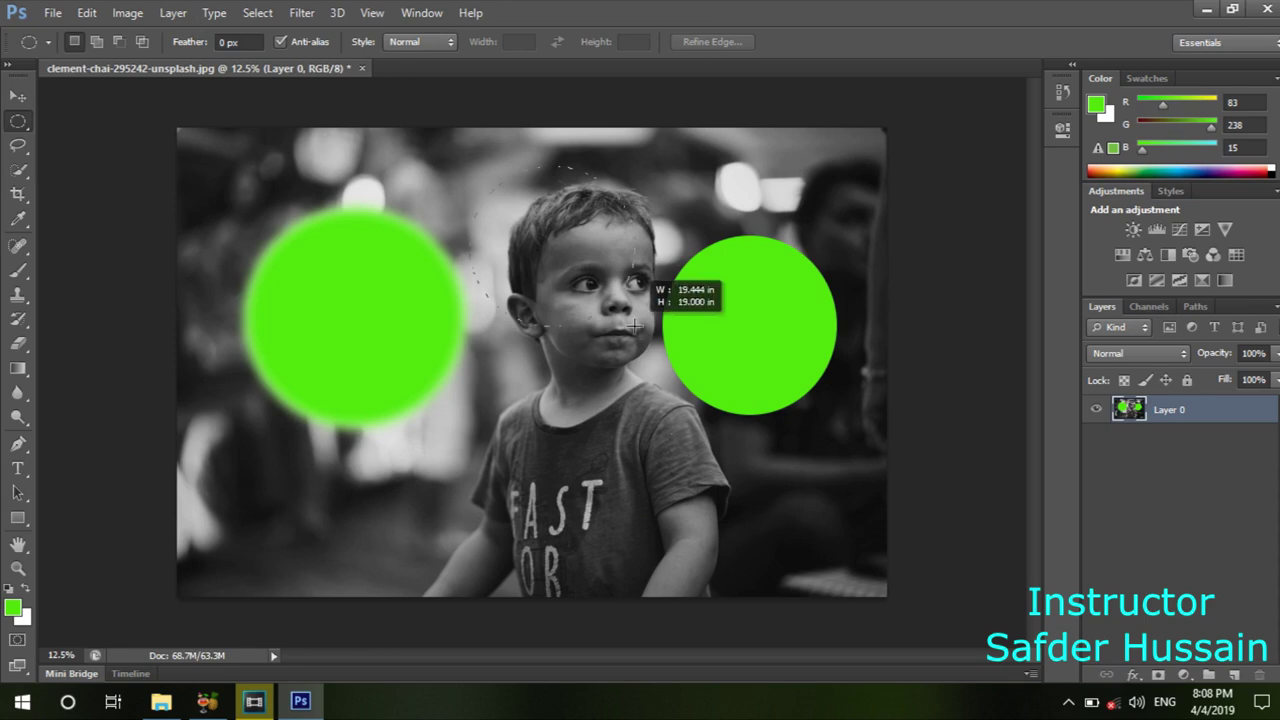
right_click(545, 245)
click(600, 294)
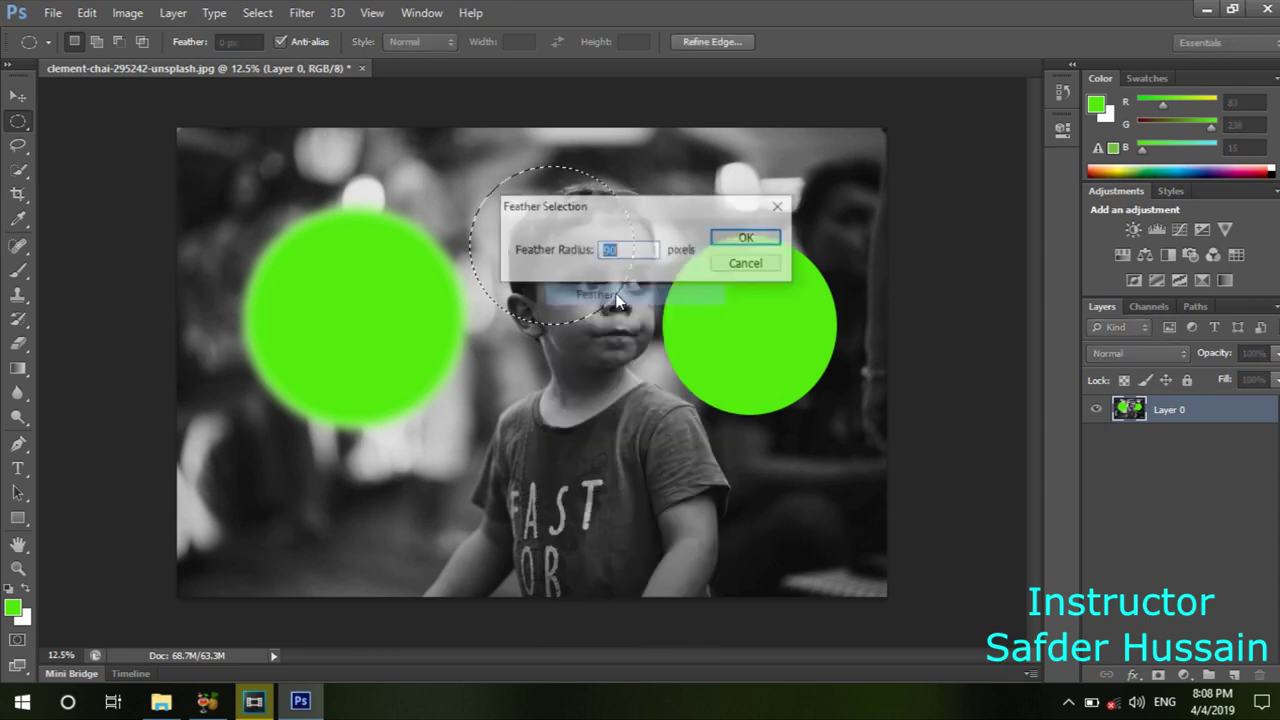
click(748, 238)
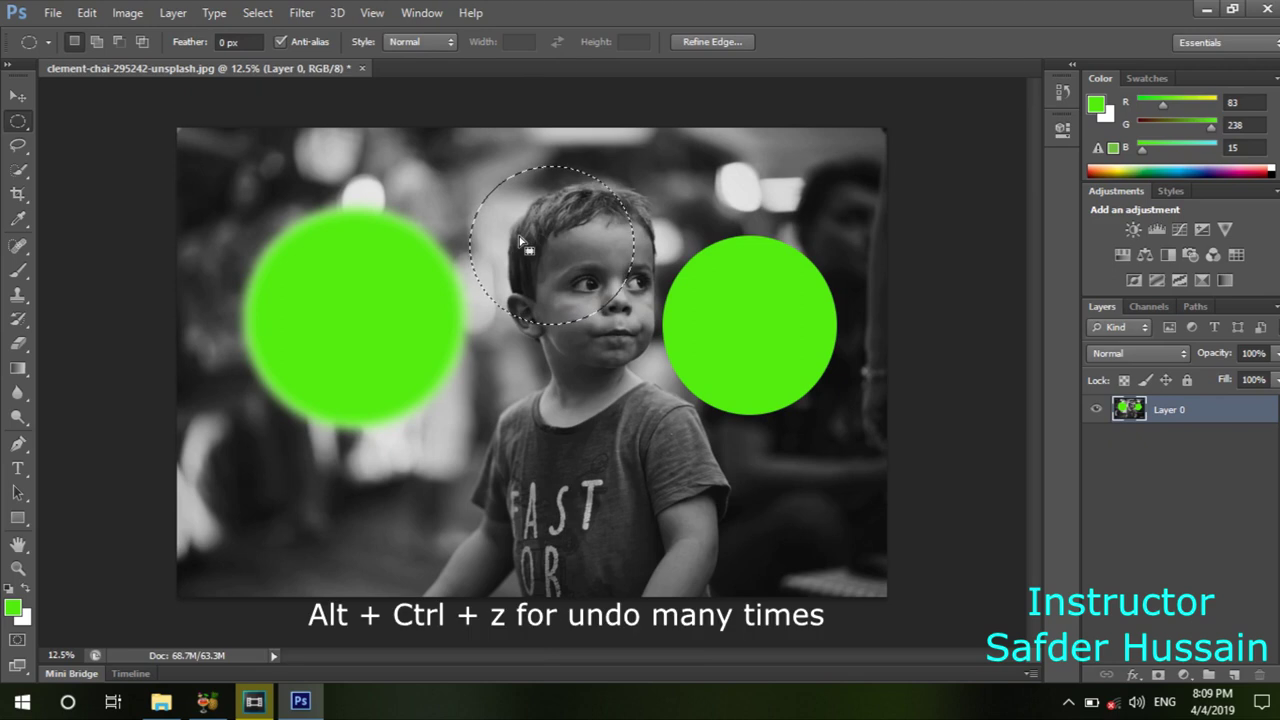
key(ctrl+alt+z)
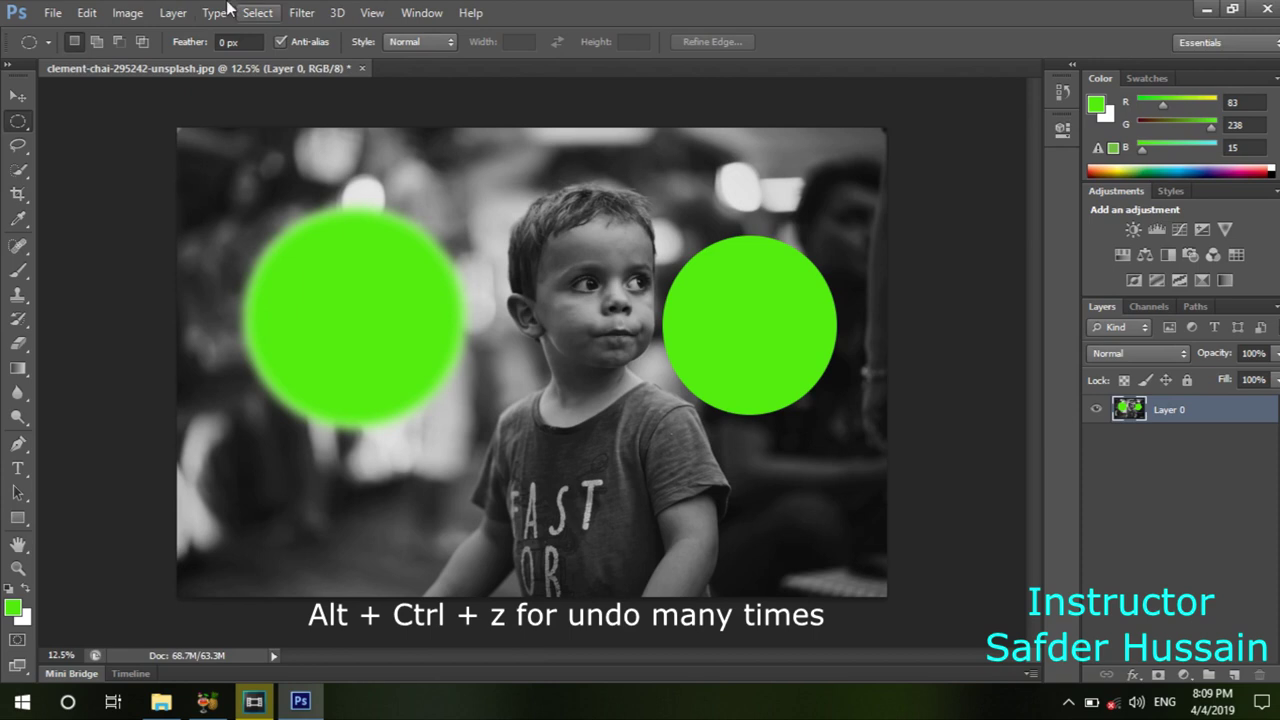
key(ctrl+o)
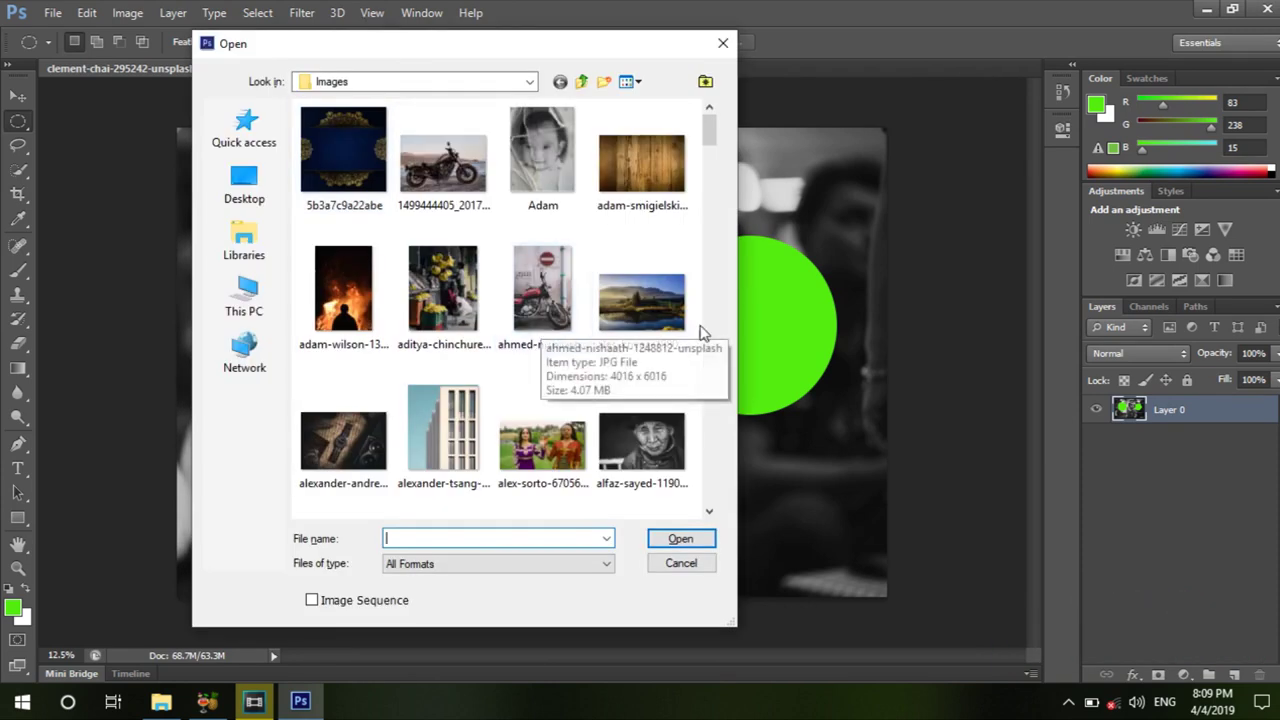
Step: Step back through History to the original Elliptical Marquee state, removing both green circles
click(723, 45)
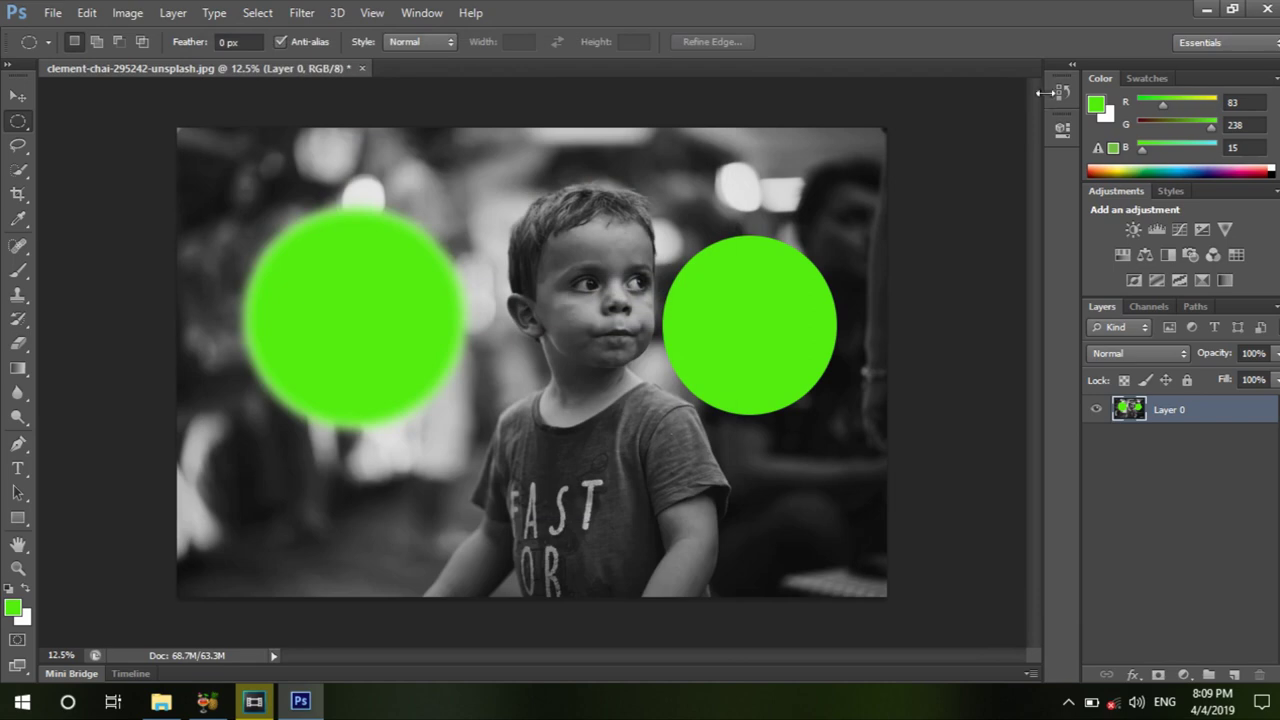
click(1055, 90)
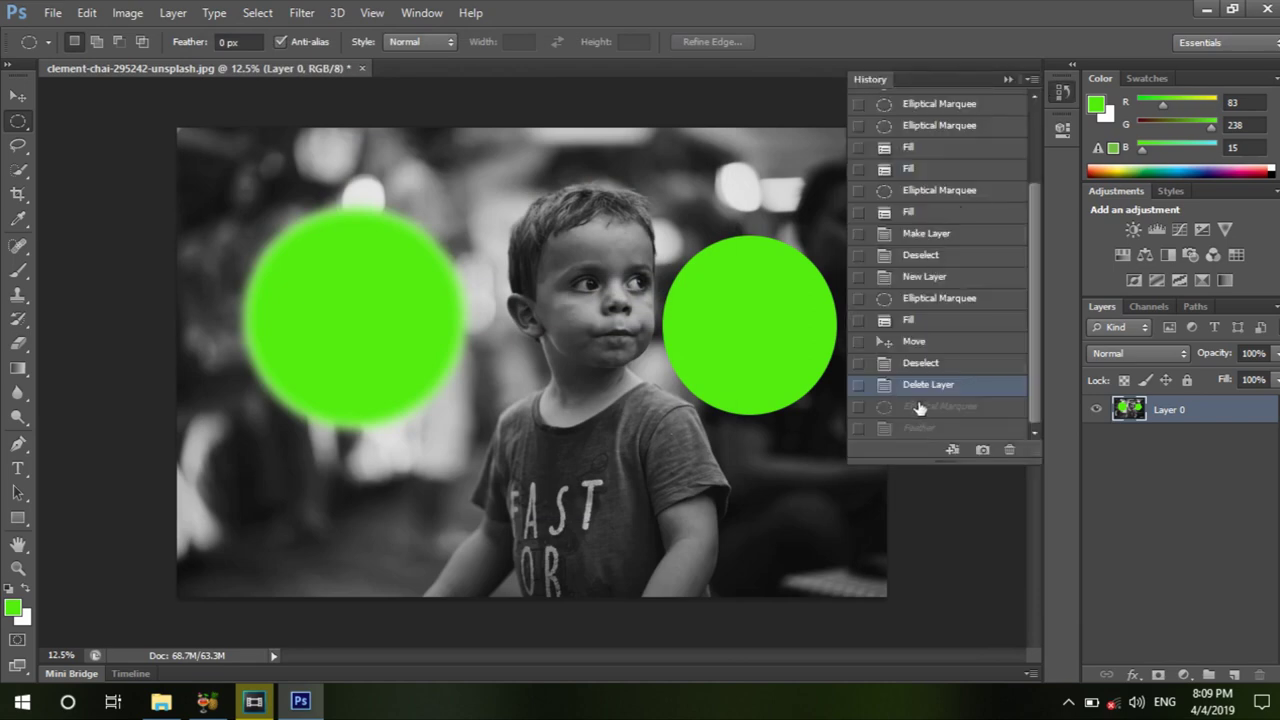
click(931, 366)
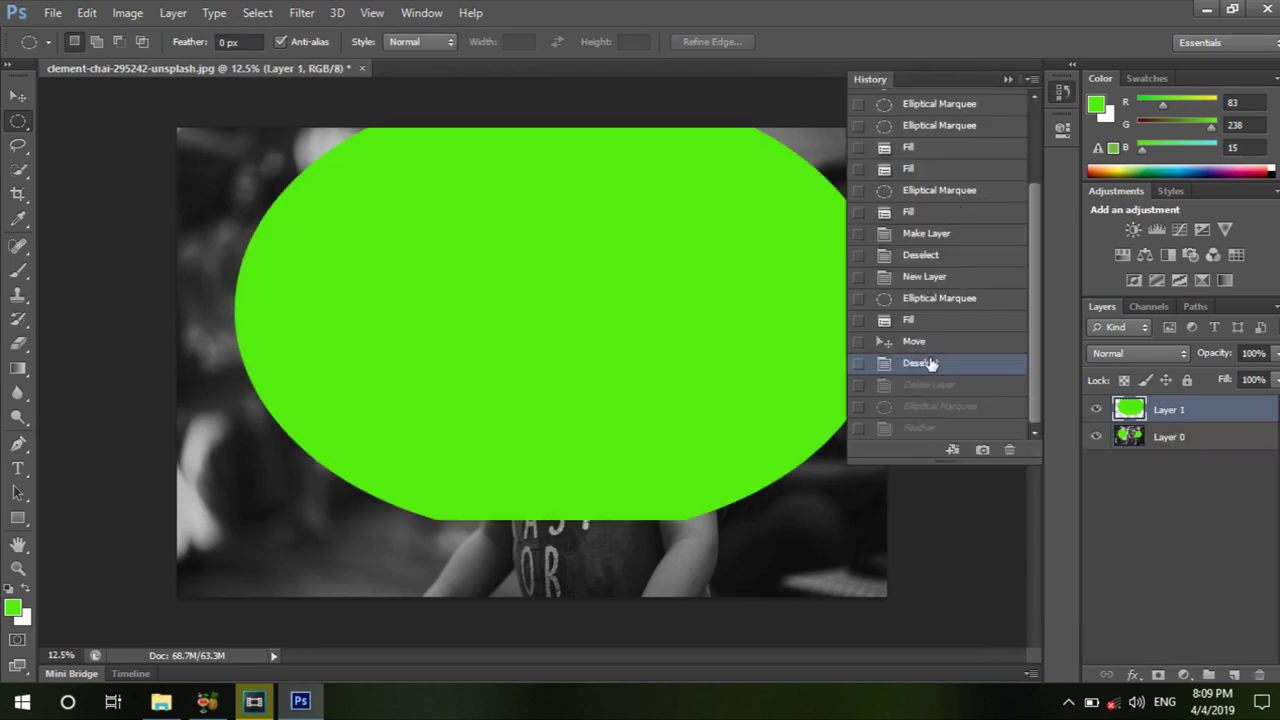
click(929, 340)
click(930, 318)
click(930, 297)
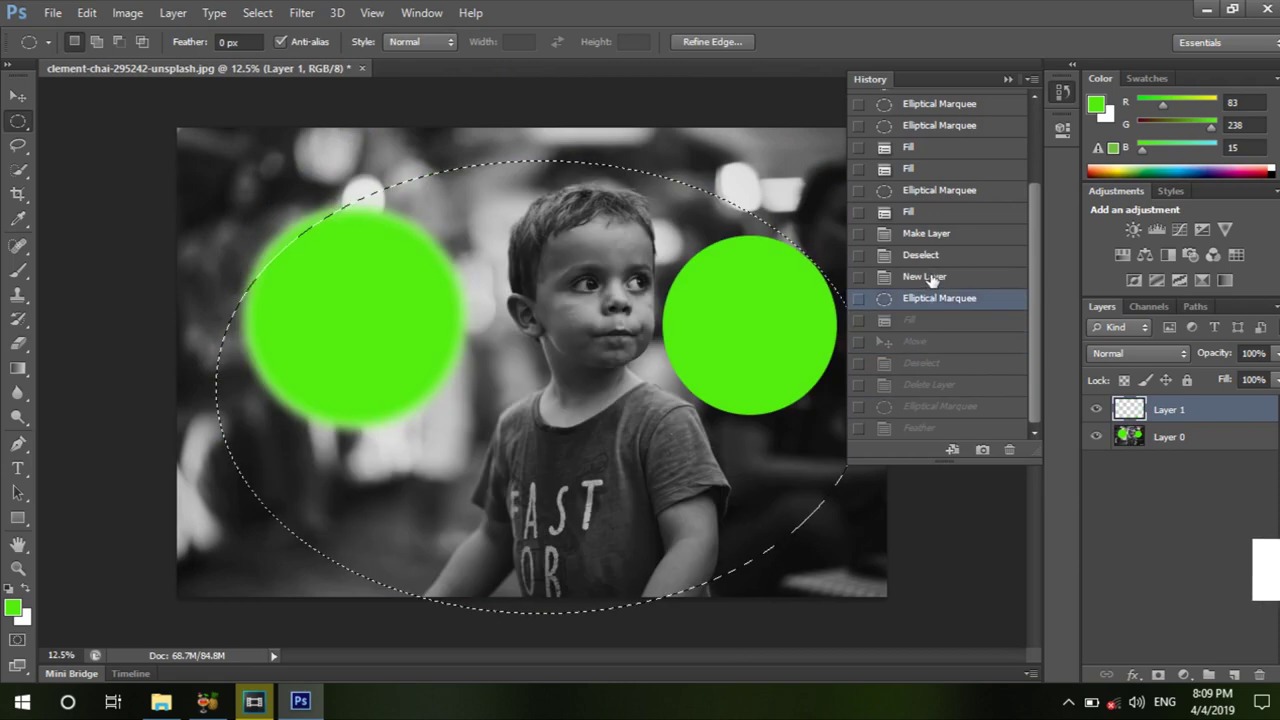
click(930, 274)
click(928, 255)
click(927, 233)
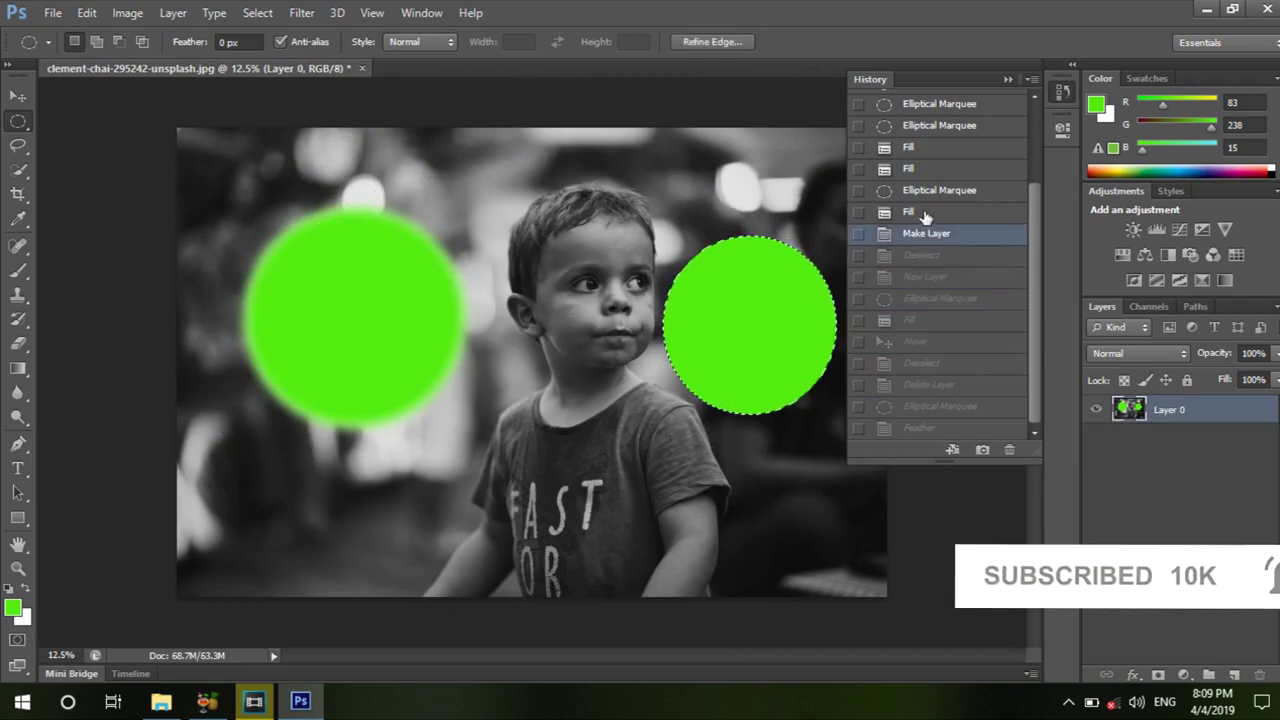
click(923, 212)
click(922, 190)
click(915, 168)
click(912, 147)
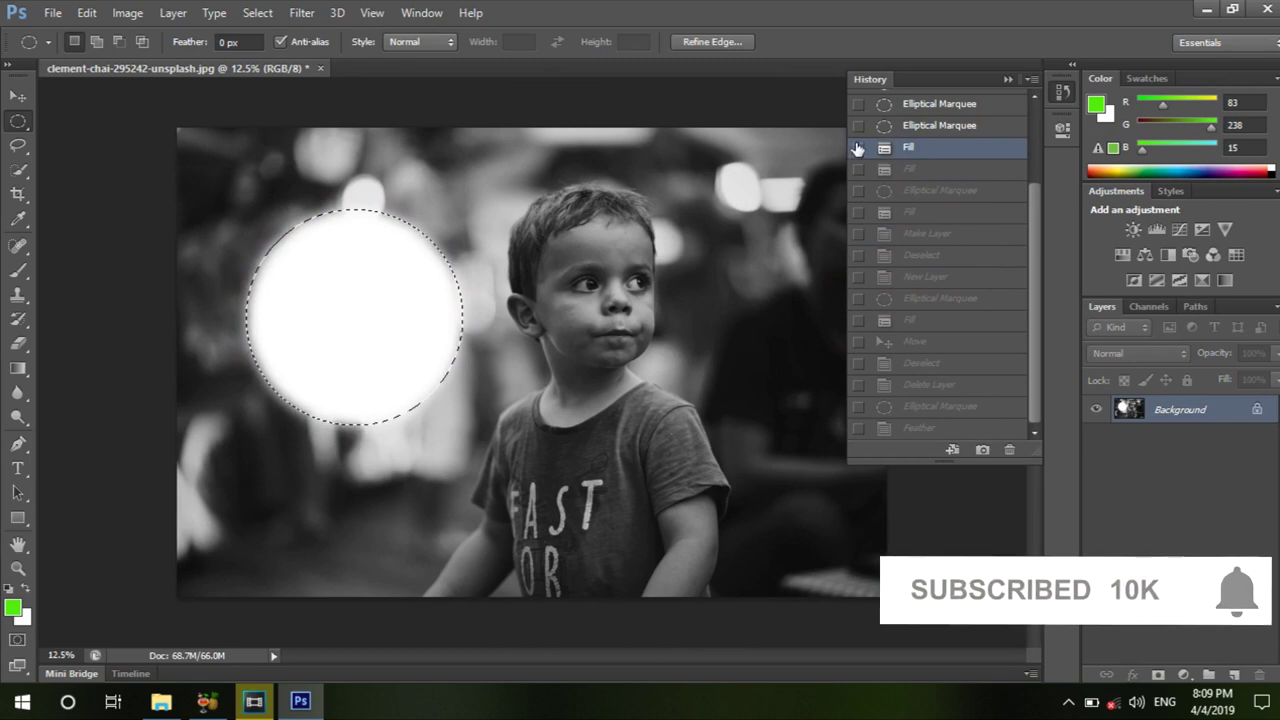
click(915, 125)
Step: Deselect the leftover circle, switch to the Move tool and collapse the History panel
click(556, 383)
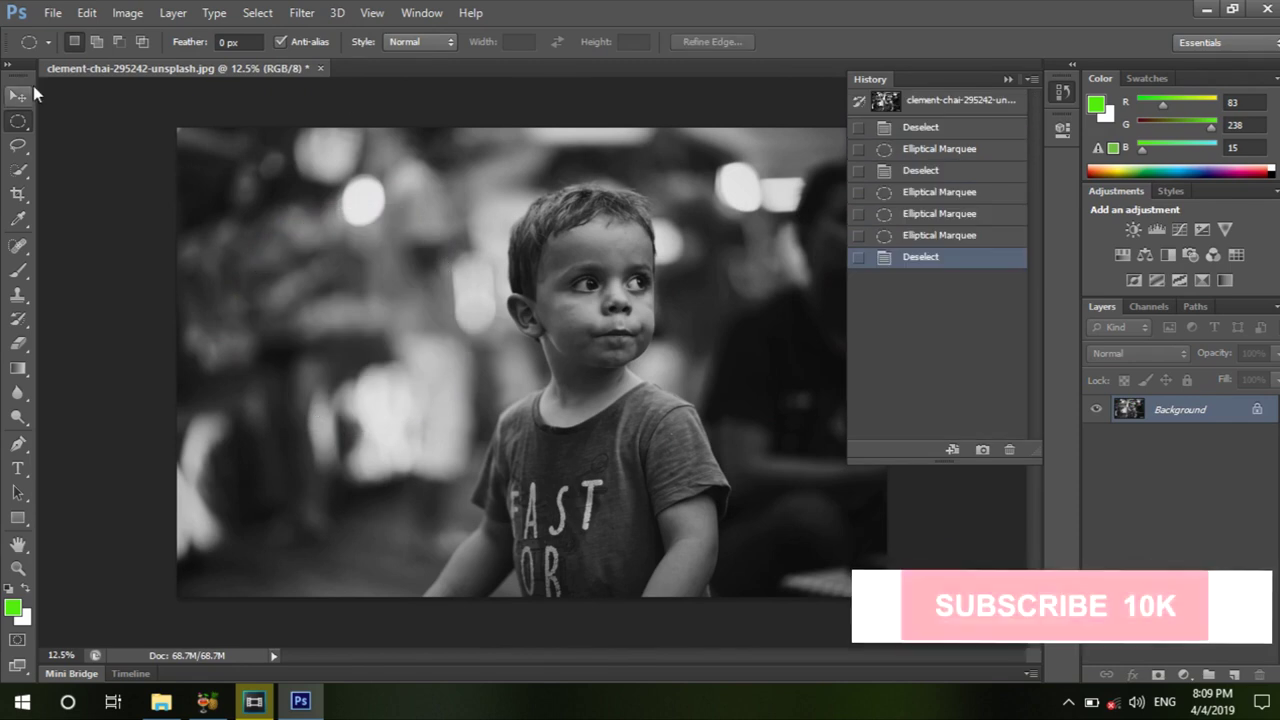
click(18, 97)
click(634, 287)
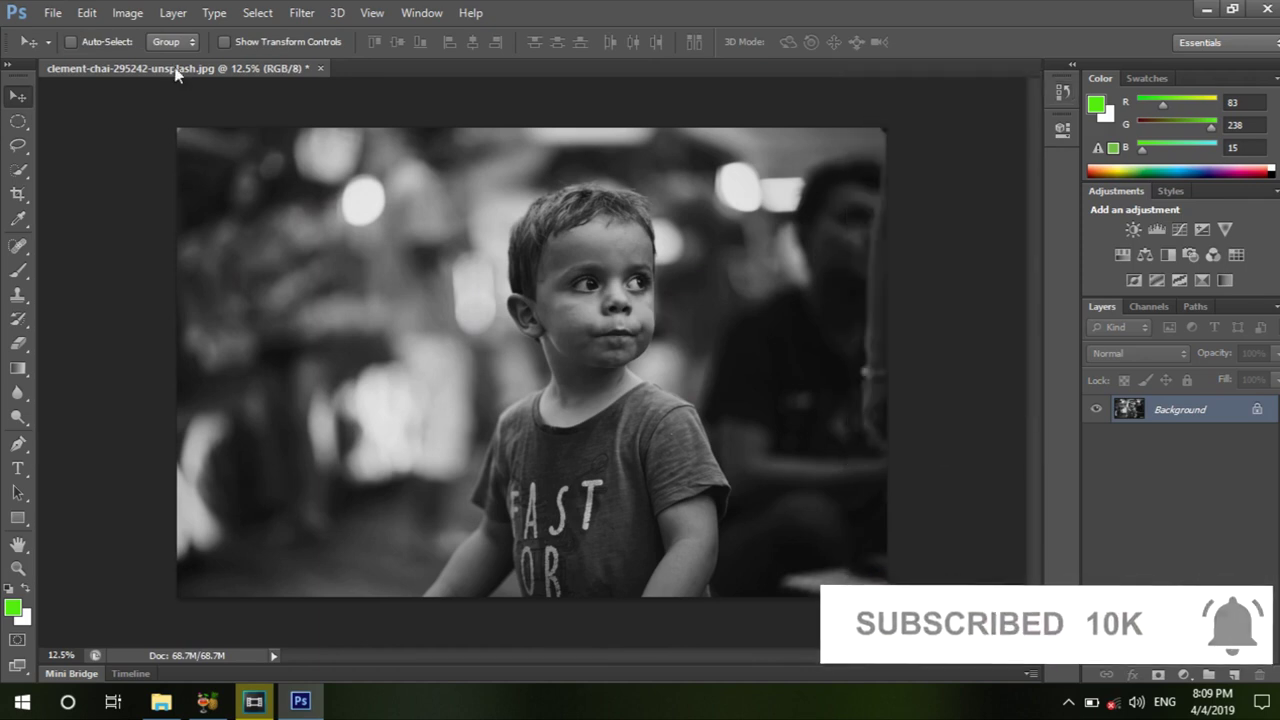
click(18, 121)
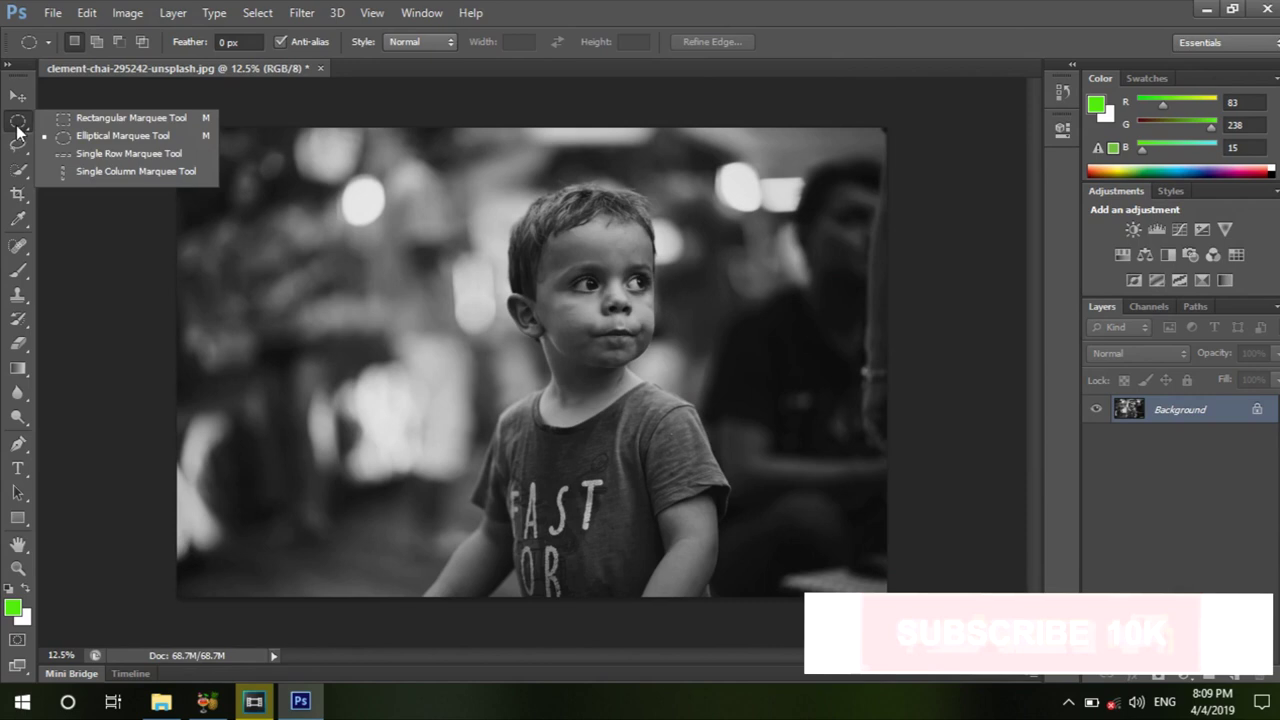
click(87, 133)
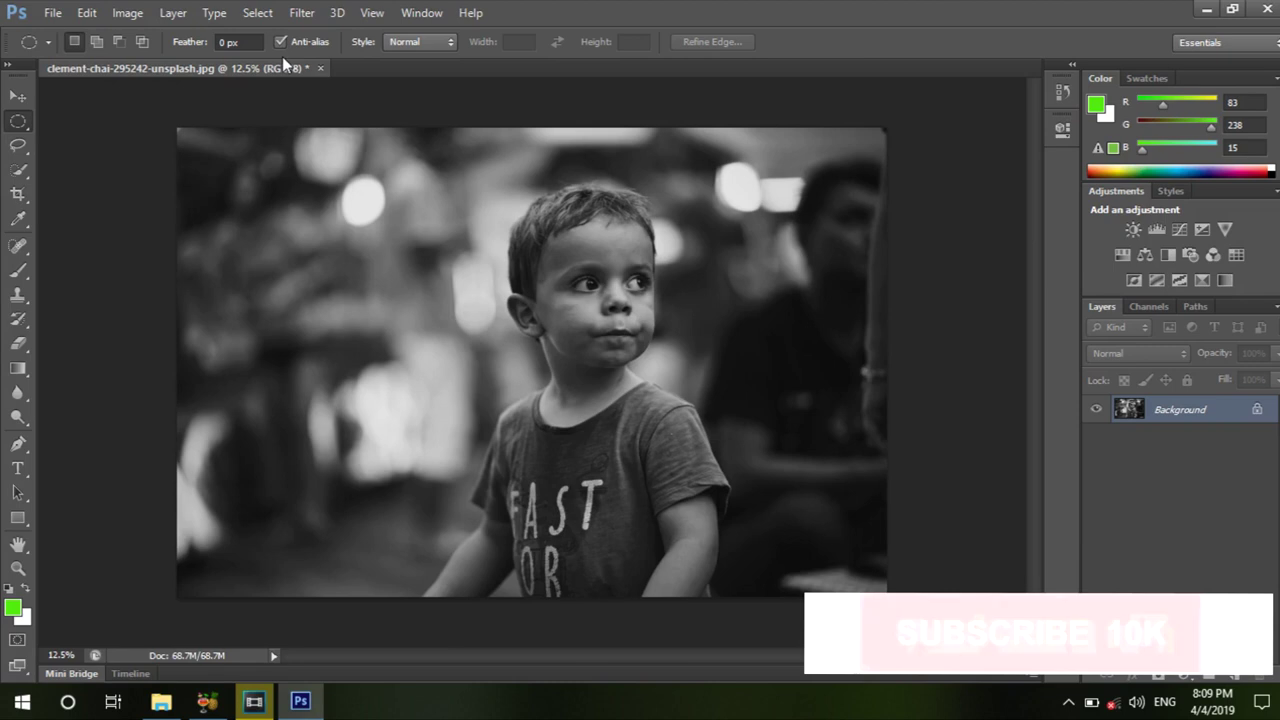
right_click(18, 122)
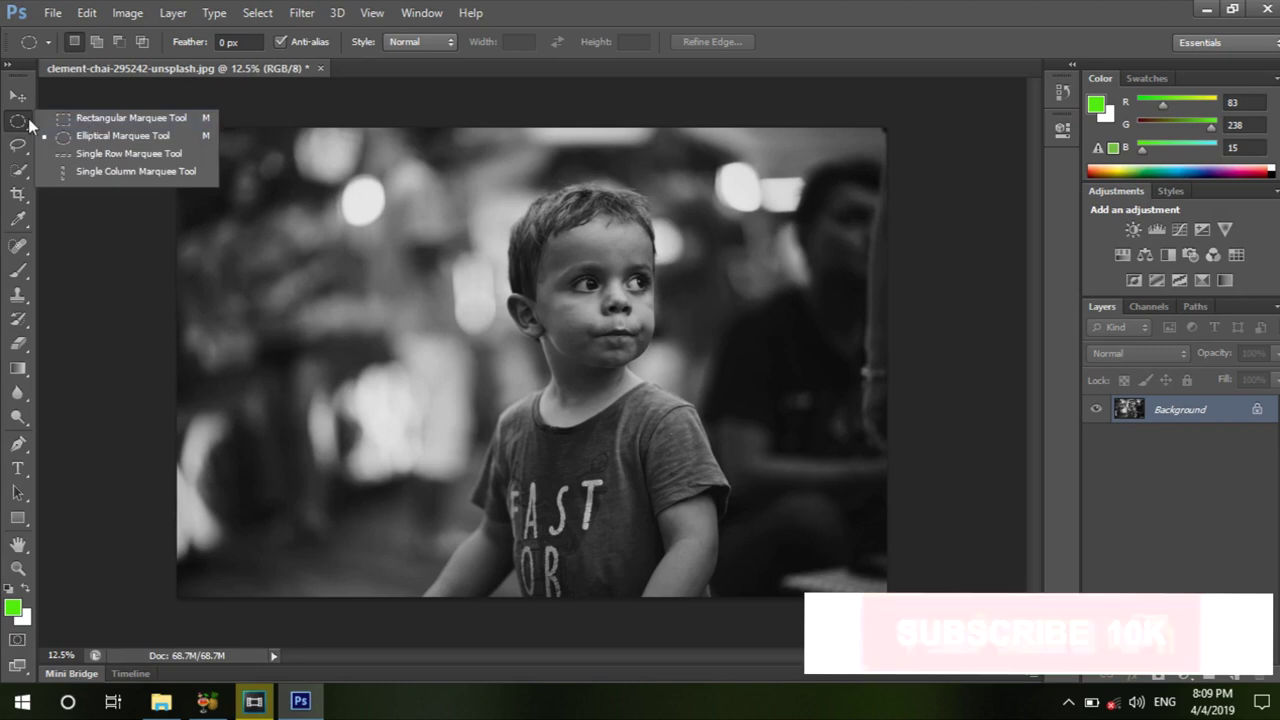
click(89, 120)
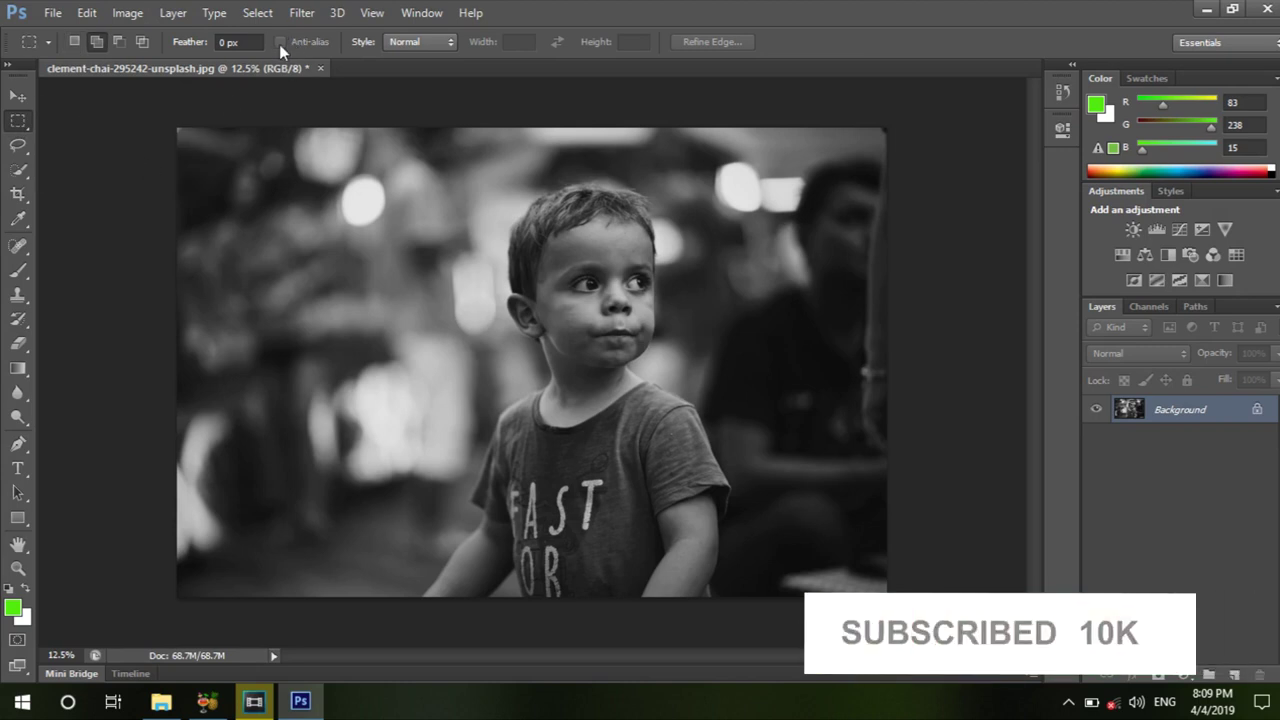
drag(229, 221, 407, 363)
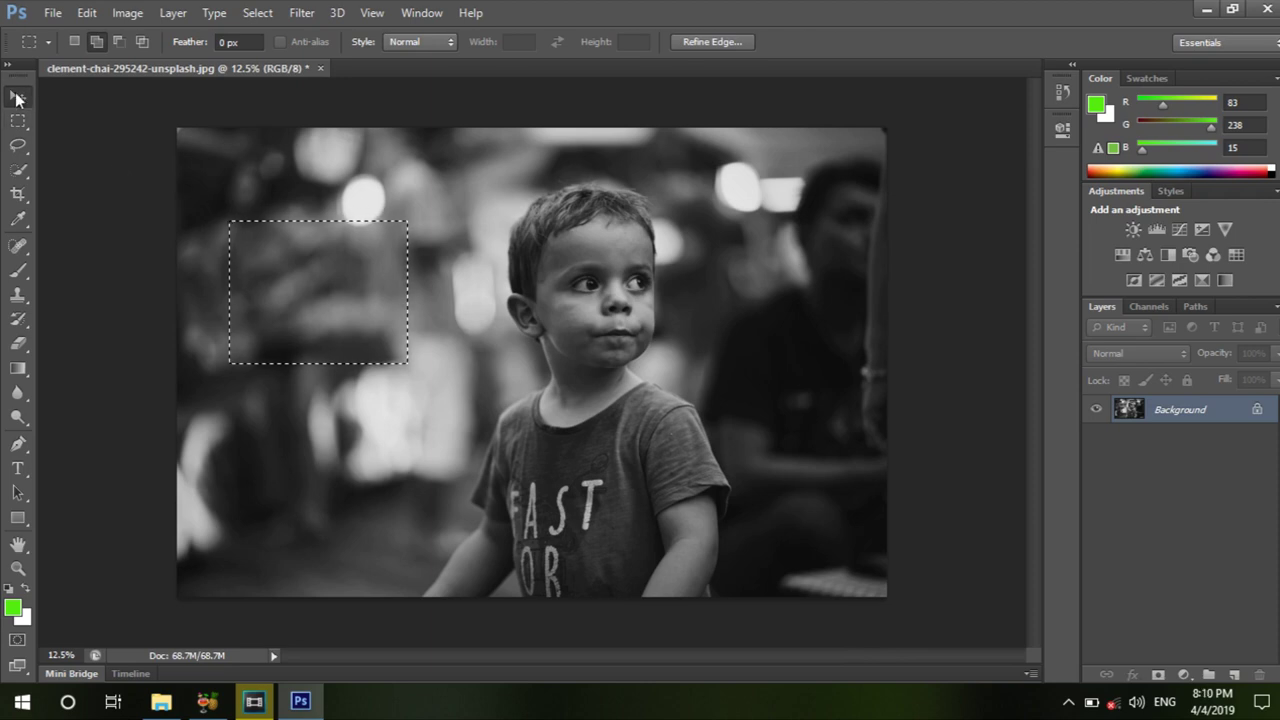
click(17, 94)
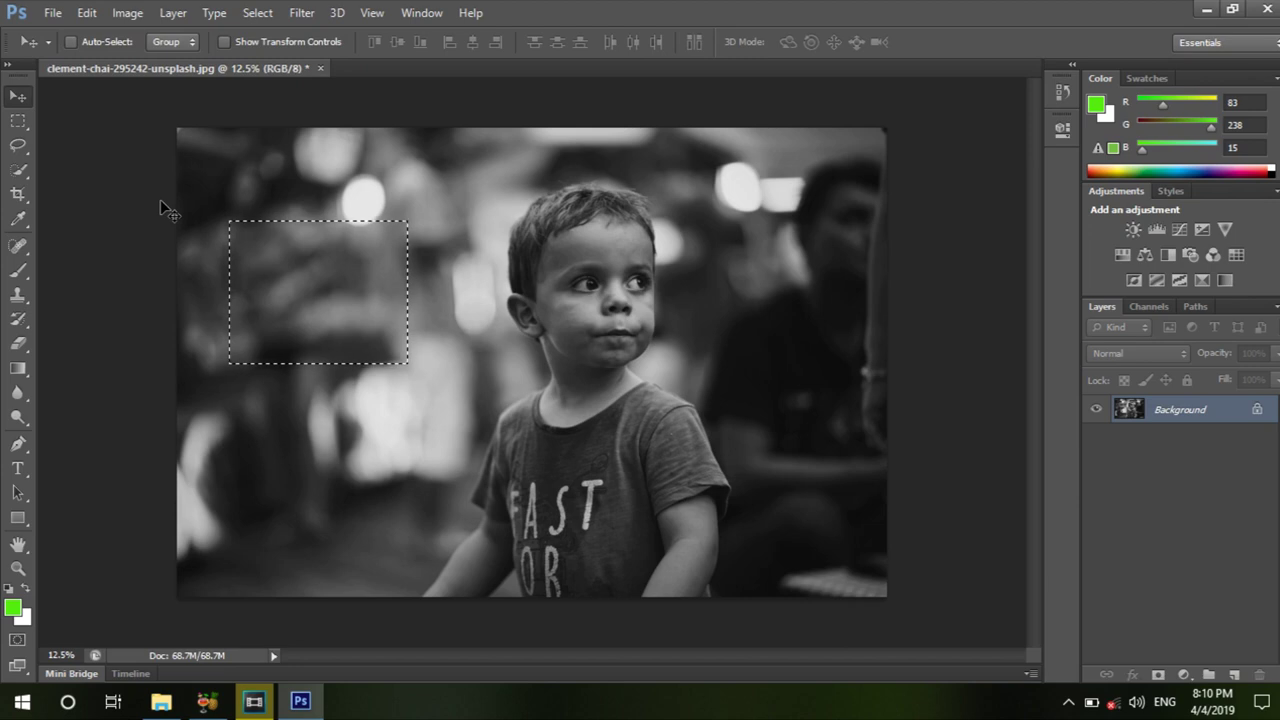
key(ctrl+d)
click(18, 124)
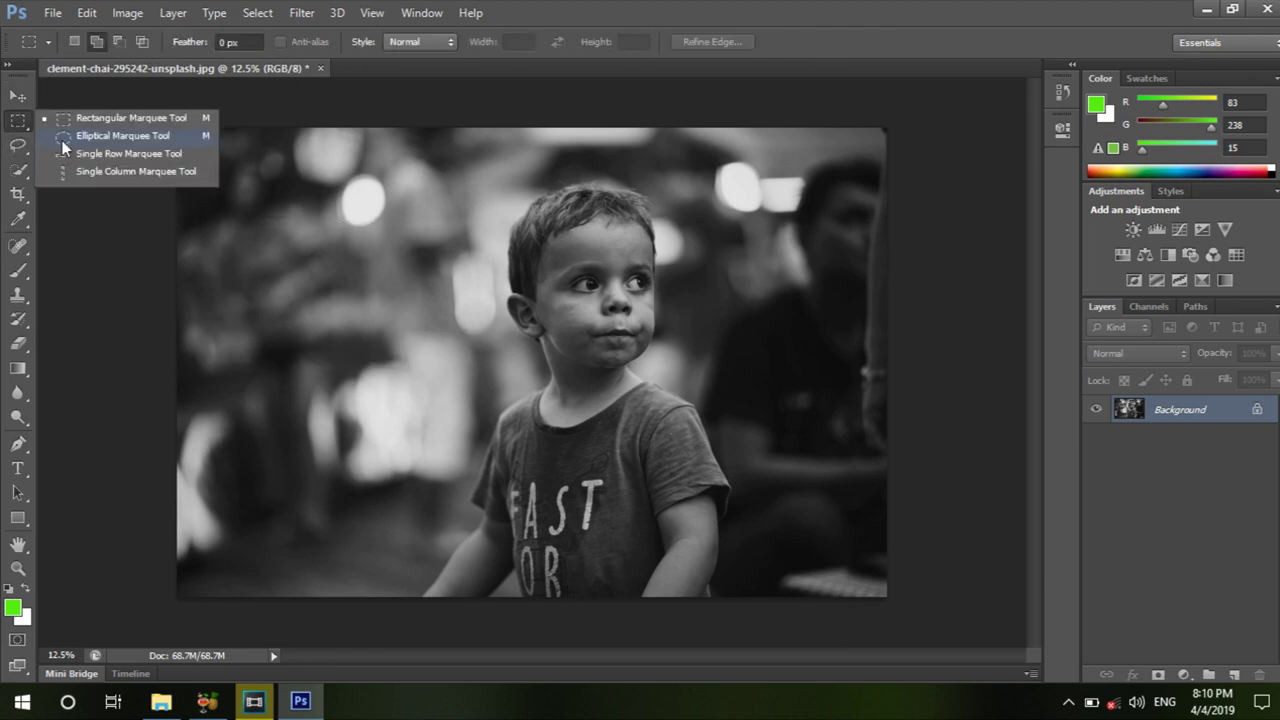
Step: Fill an elliptical selection left of the boy with green on a new layer
click(124, 141)
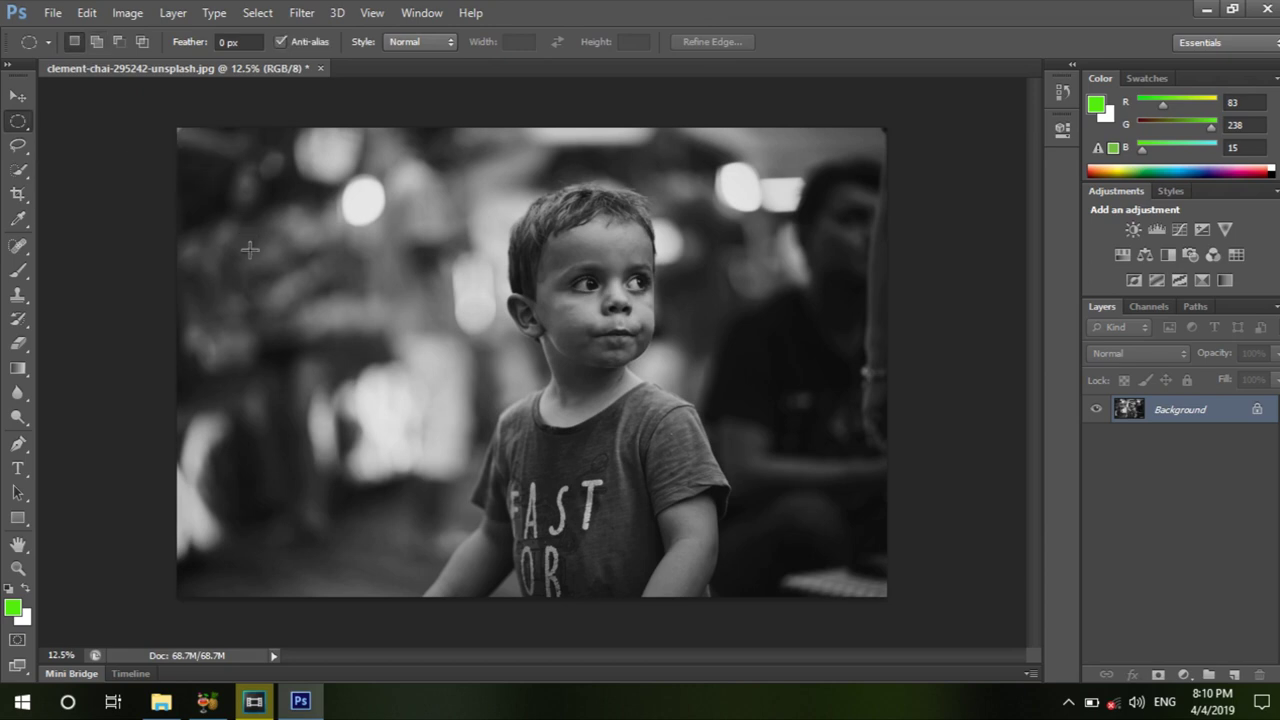
click(1234, 675)
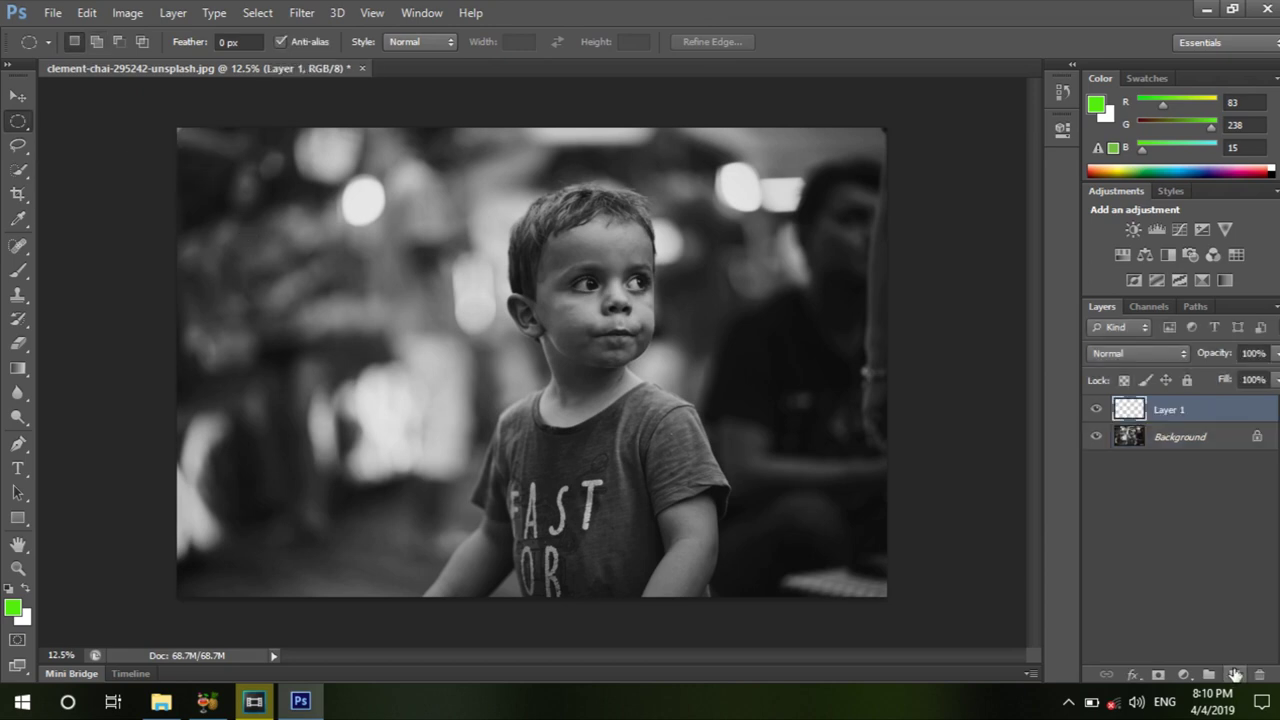
drag(240, 254, 416, 427)
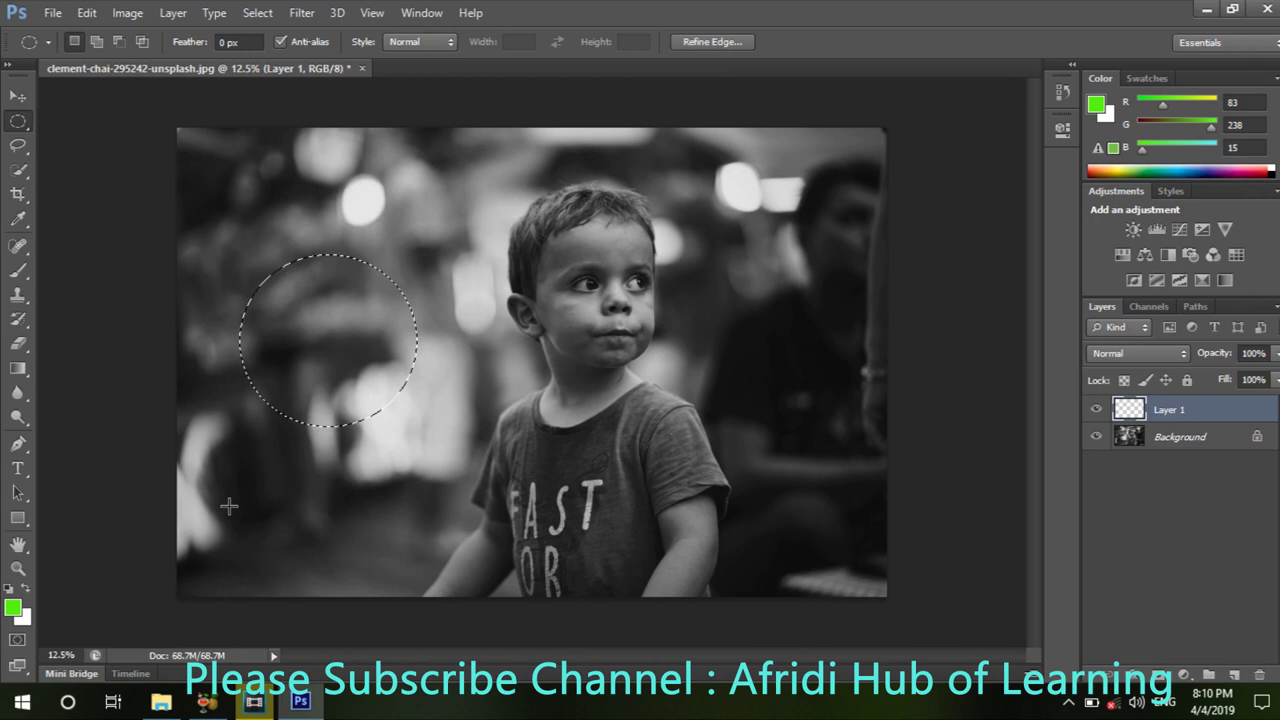
key(alt+BackSpace)
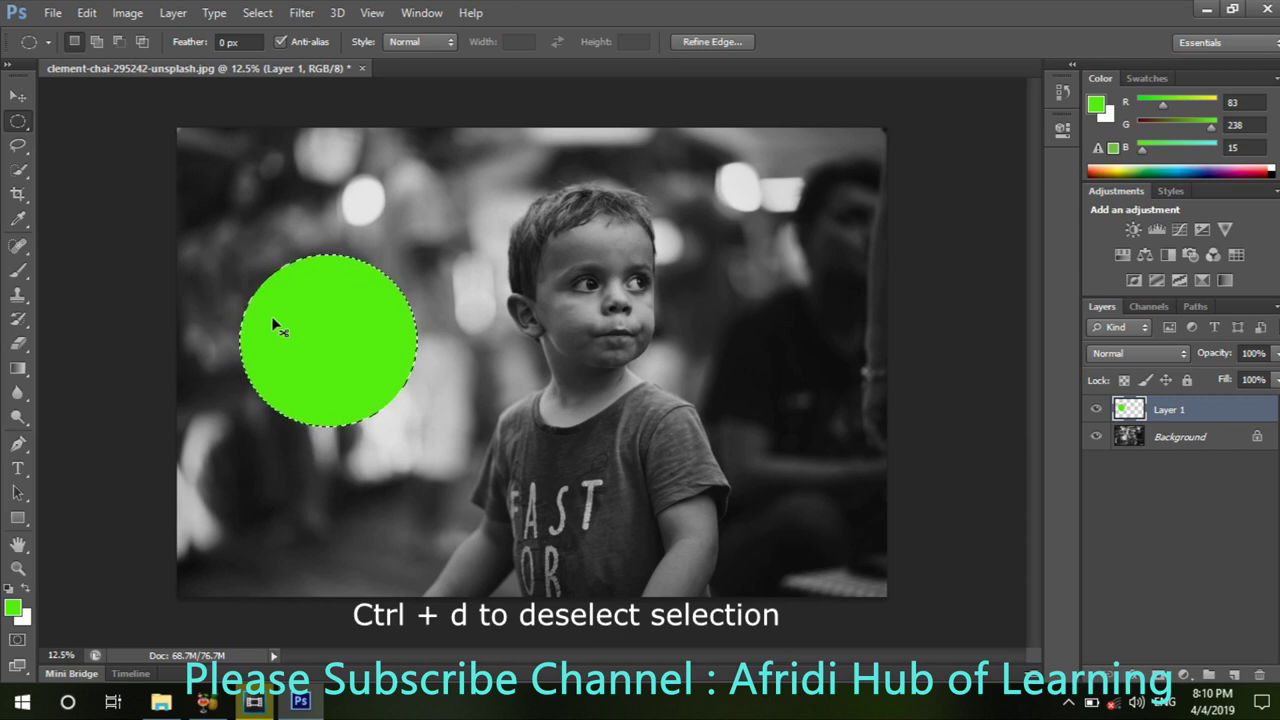
key(ctrl+d)
Step: Zoom in to inspect the green circle's smooth edge, then zoom back out
scroll(302, 288, up, 2)
scroll(371, 334, up, 2)
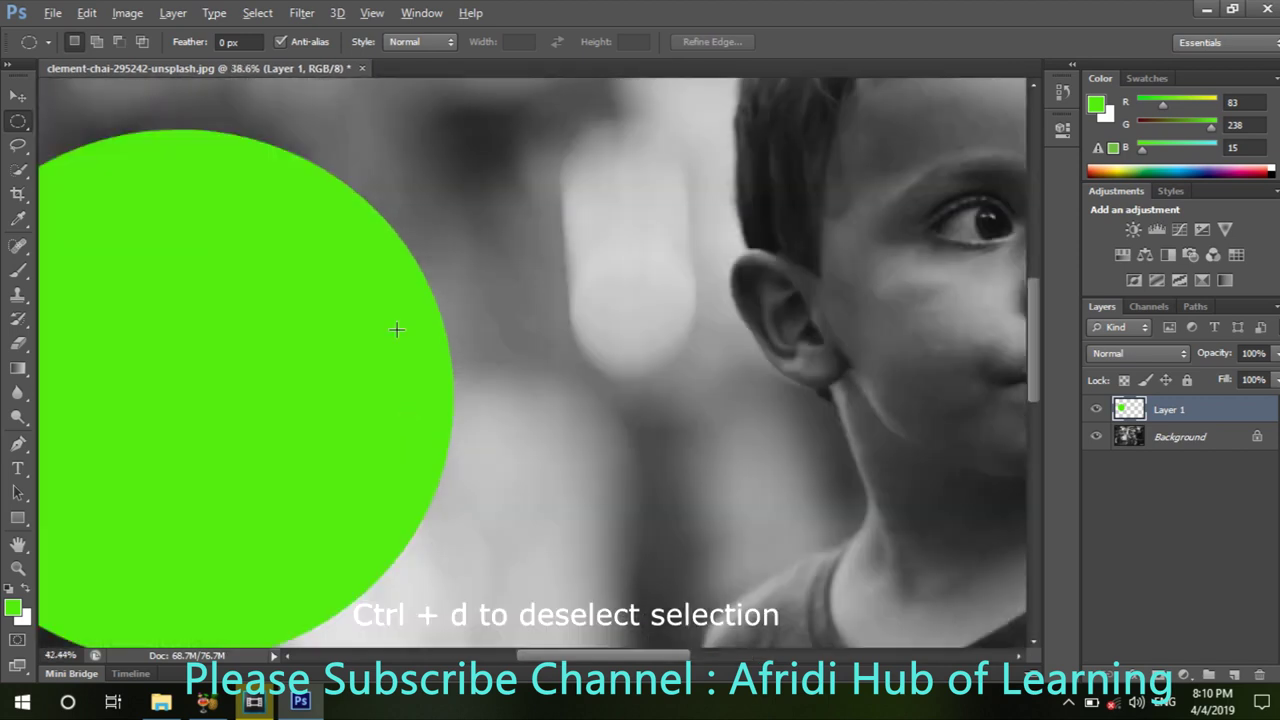
scroll(474, 334, up, 2)
scroll(429, 343, up, 2)
scroll(517, 353, up, 2)
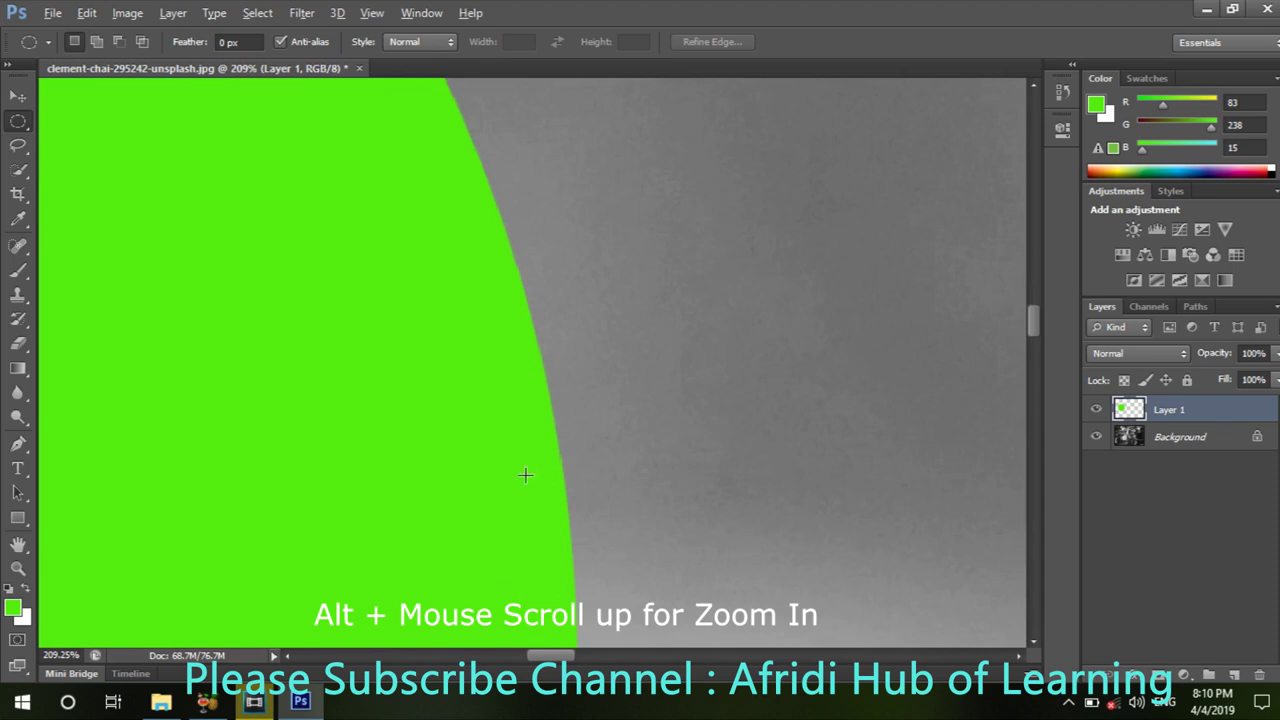
scroll(541, 438, up, 3)
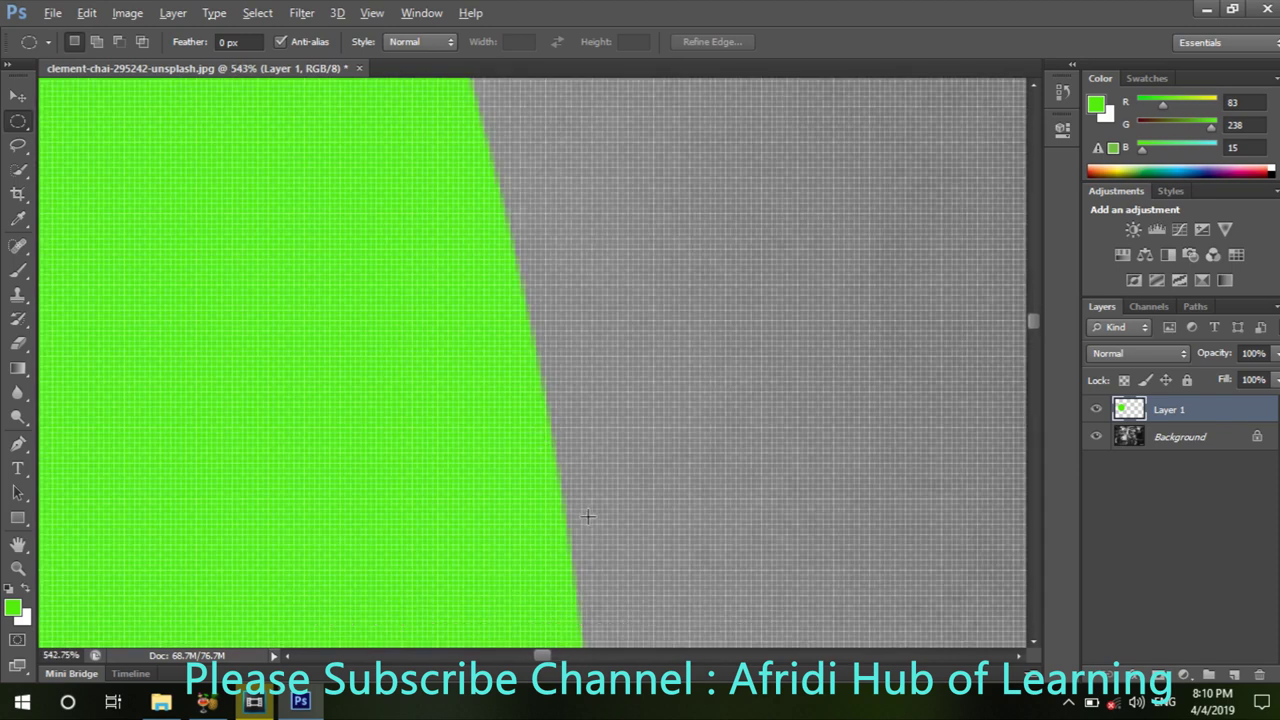
key(alt)
scroll(563, 429, down, 1)
scroll(551, 423, down, 1)
scroll(551, 423, down, 1)
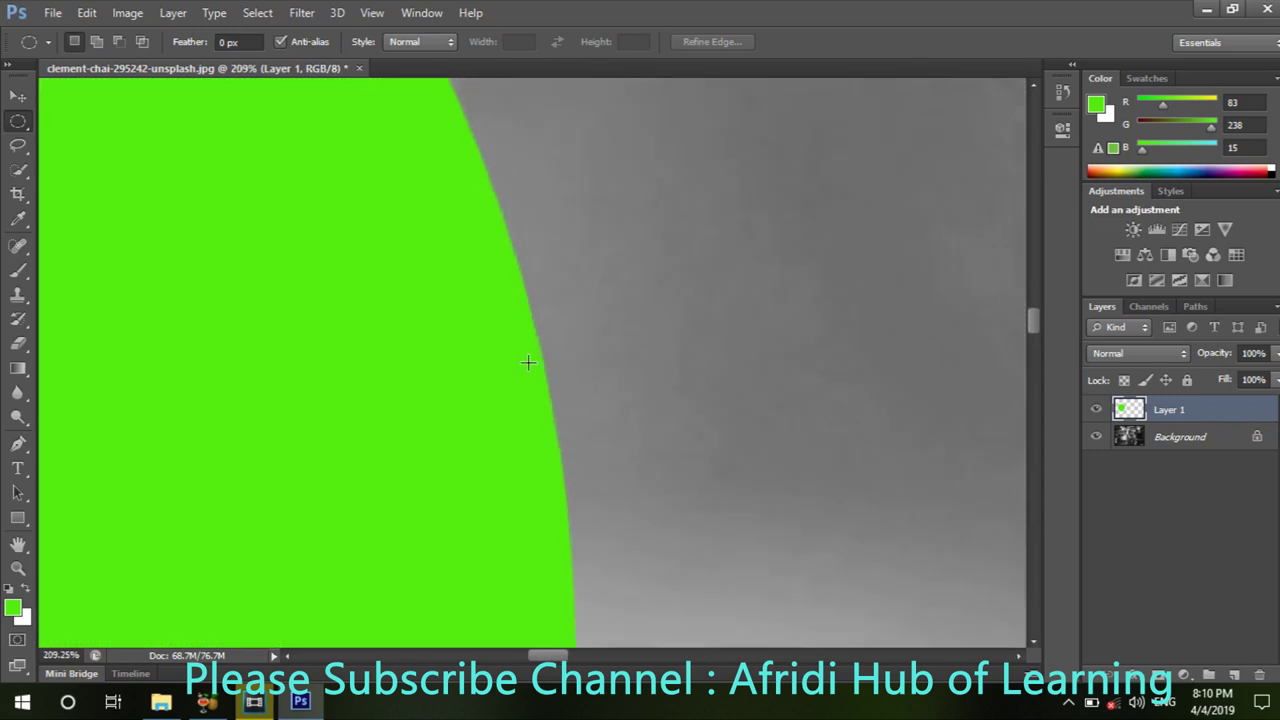
scroll(528, 363, down, 1)
scroll(526, 361, down, 1)
scroll(523, 357, down, 1)
scroll(510, 356, down, 2)
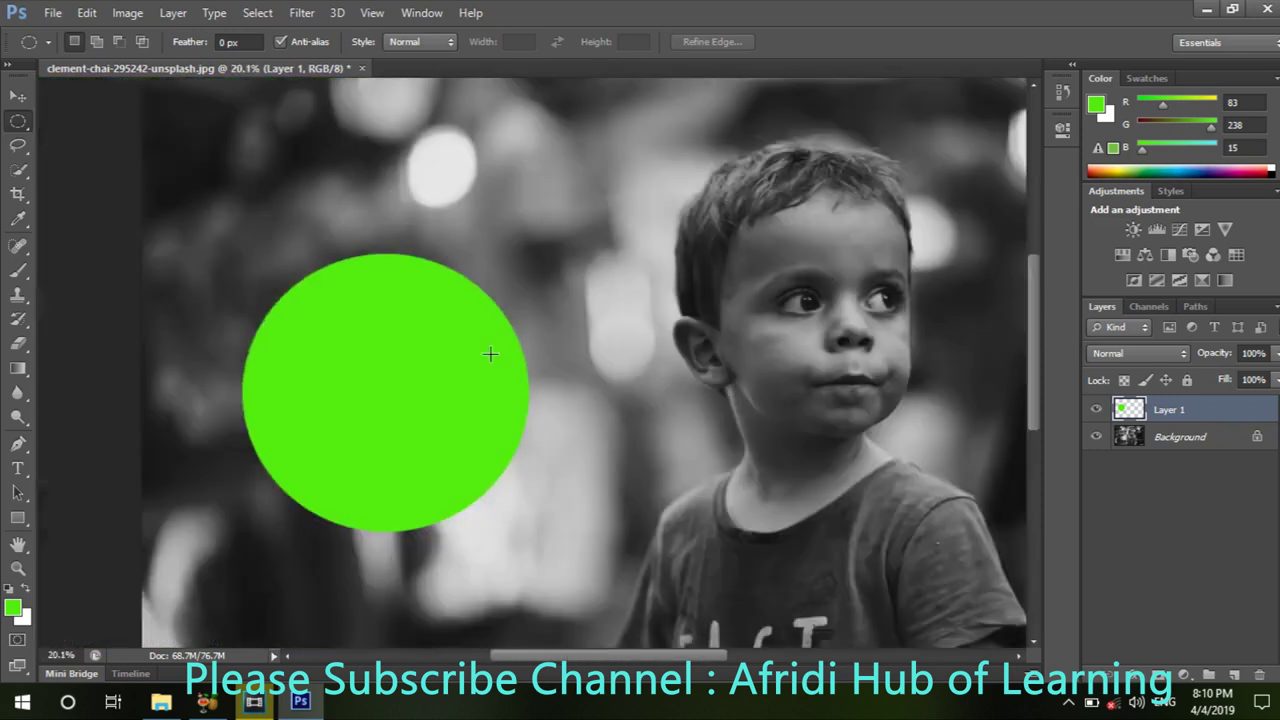
scroll(490, 355, down, 1)
click(1234, 675)
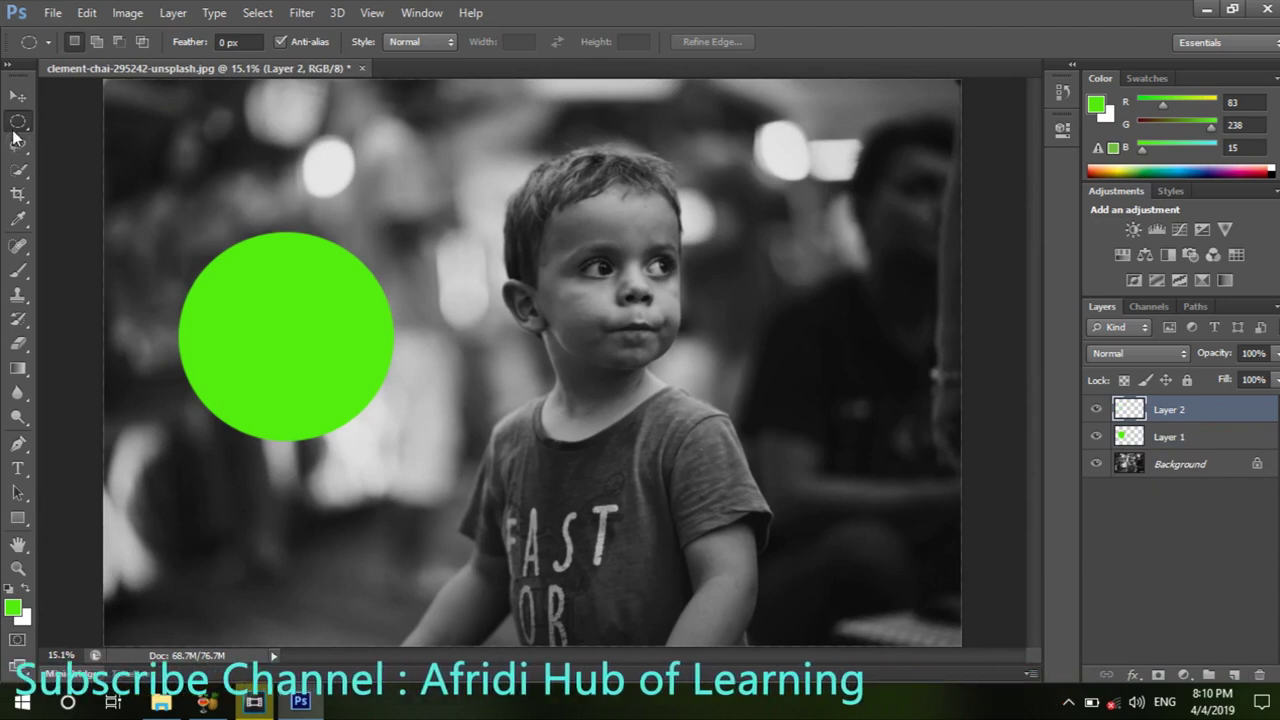
Step: With anti-aliasing off, fill a green circle over the side of the boy's face
right_click(14, 124)
click(92, 141)
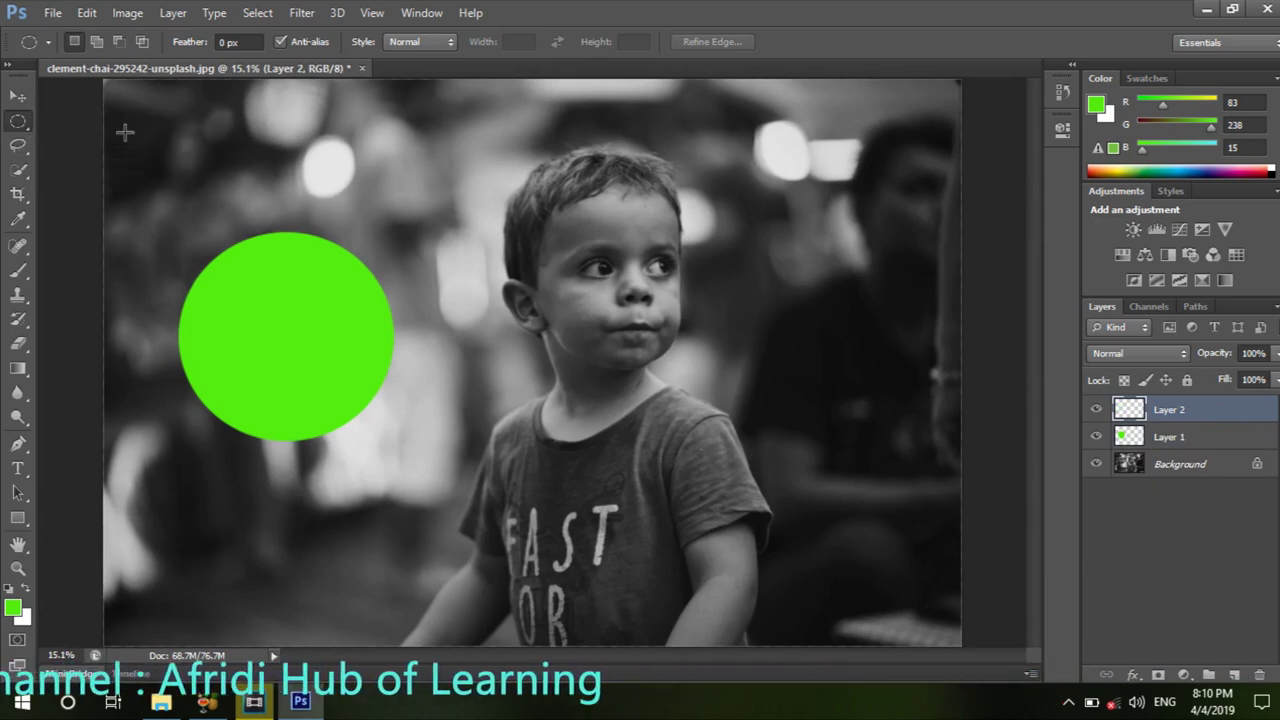
click(281, 43)
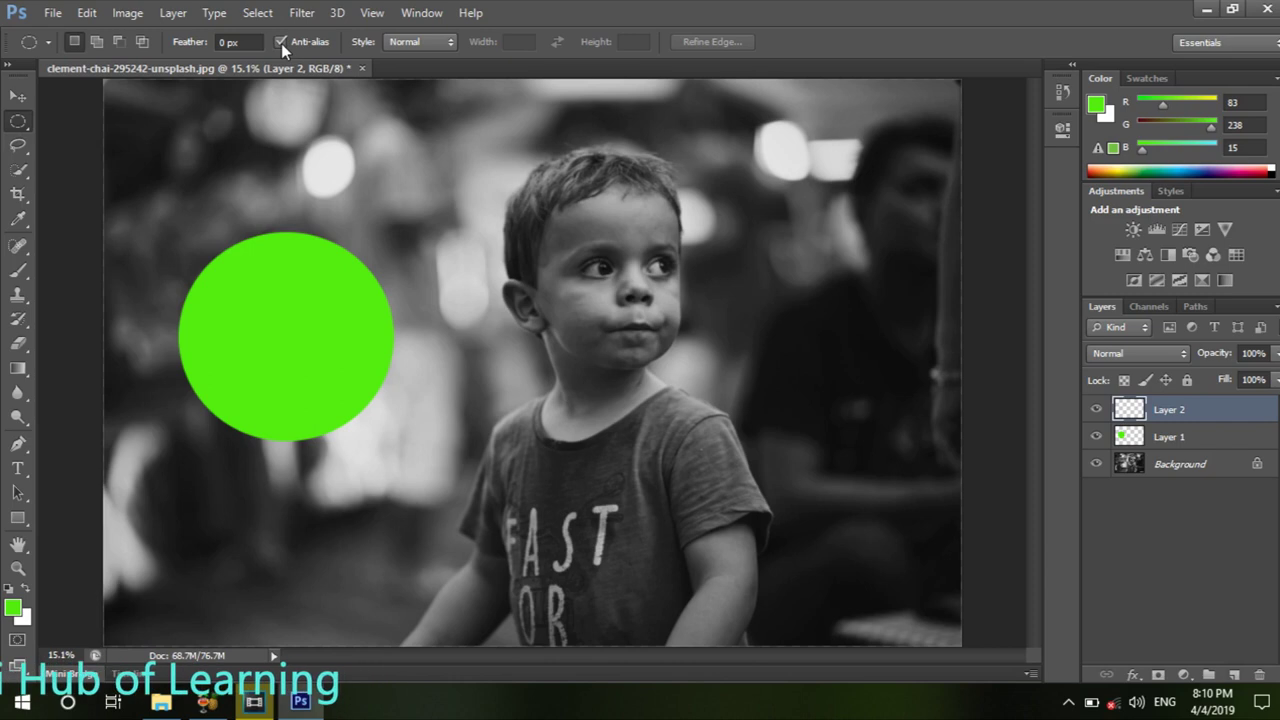
scroll(480, 370, down, 2)
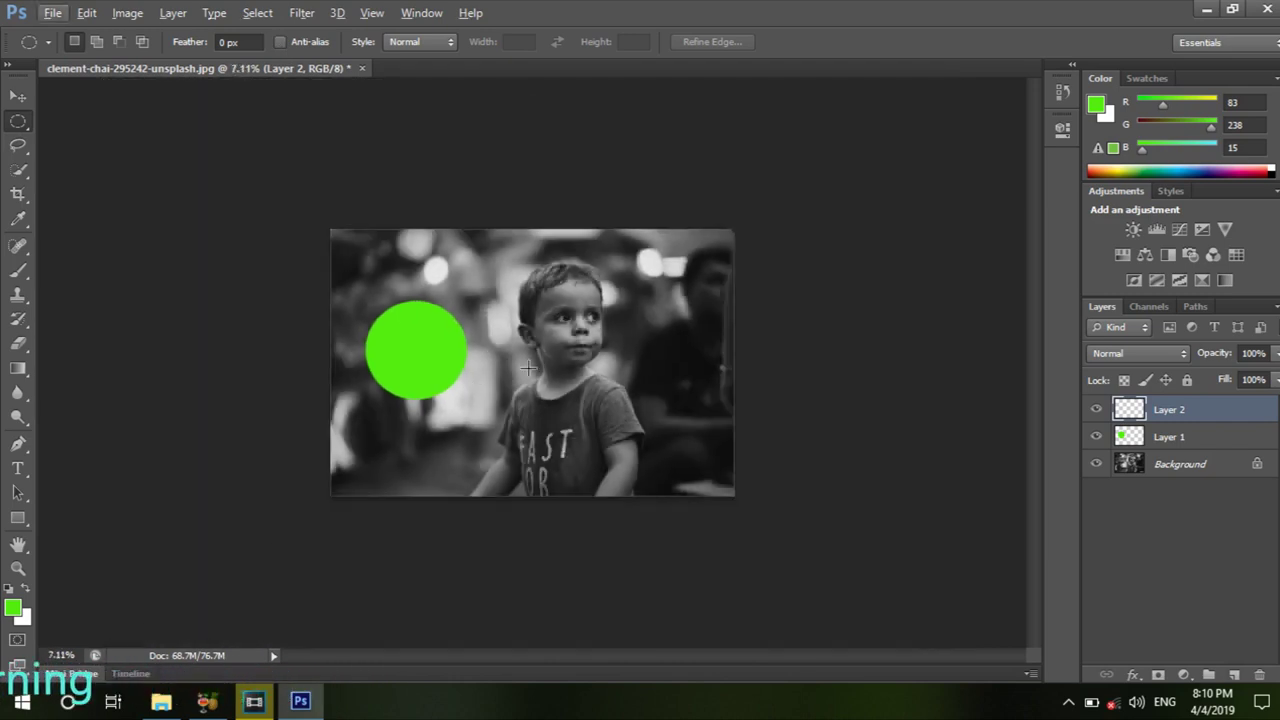
scroll(553, 372, up, 1)
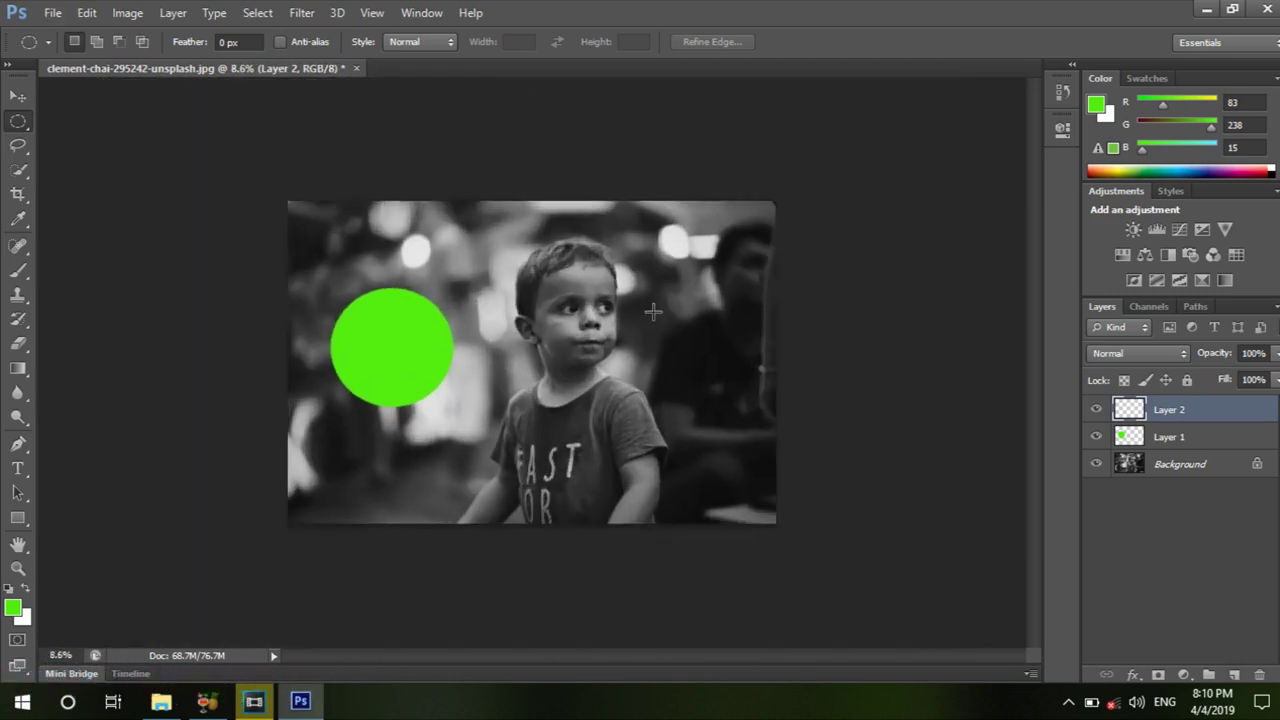
drag(460, 291, 582, 409)
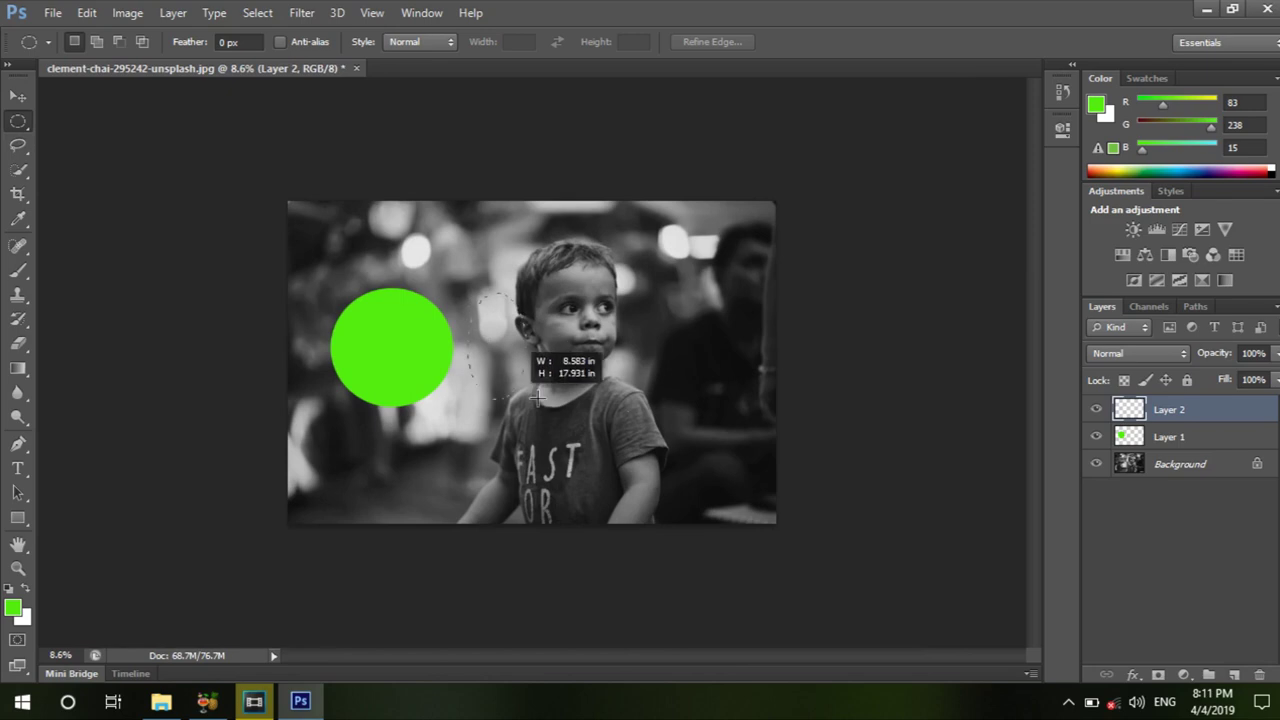
drag(582, 409, 582, 409)
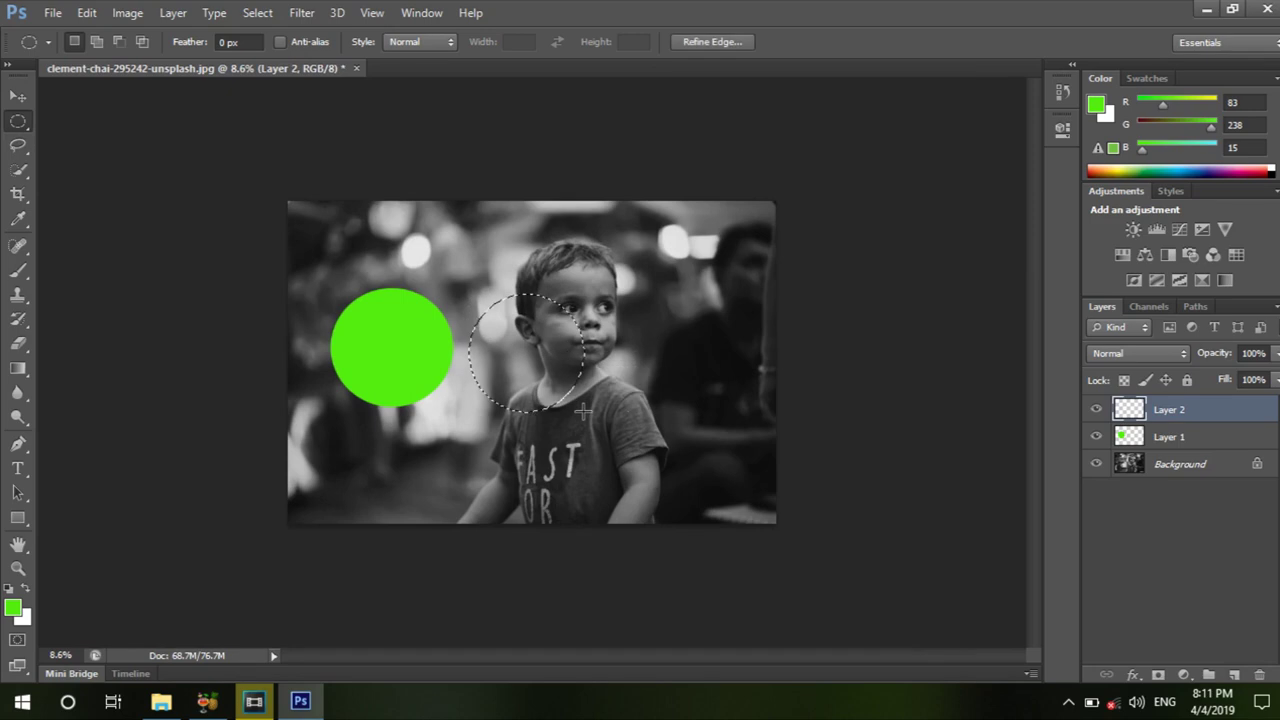
key(alt)
key(alt+BackSpace)
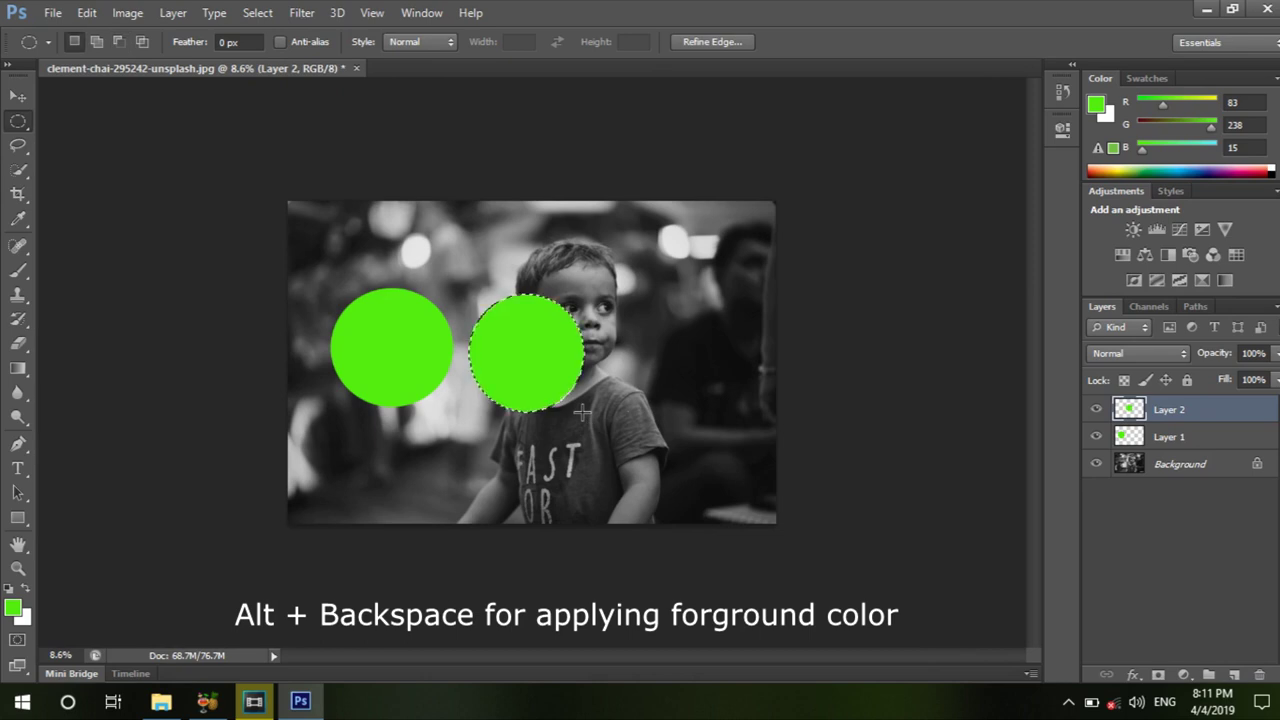
key(ctrl+d)
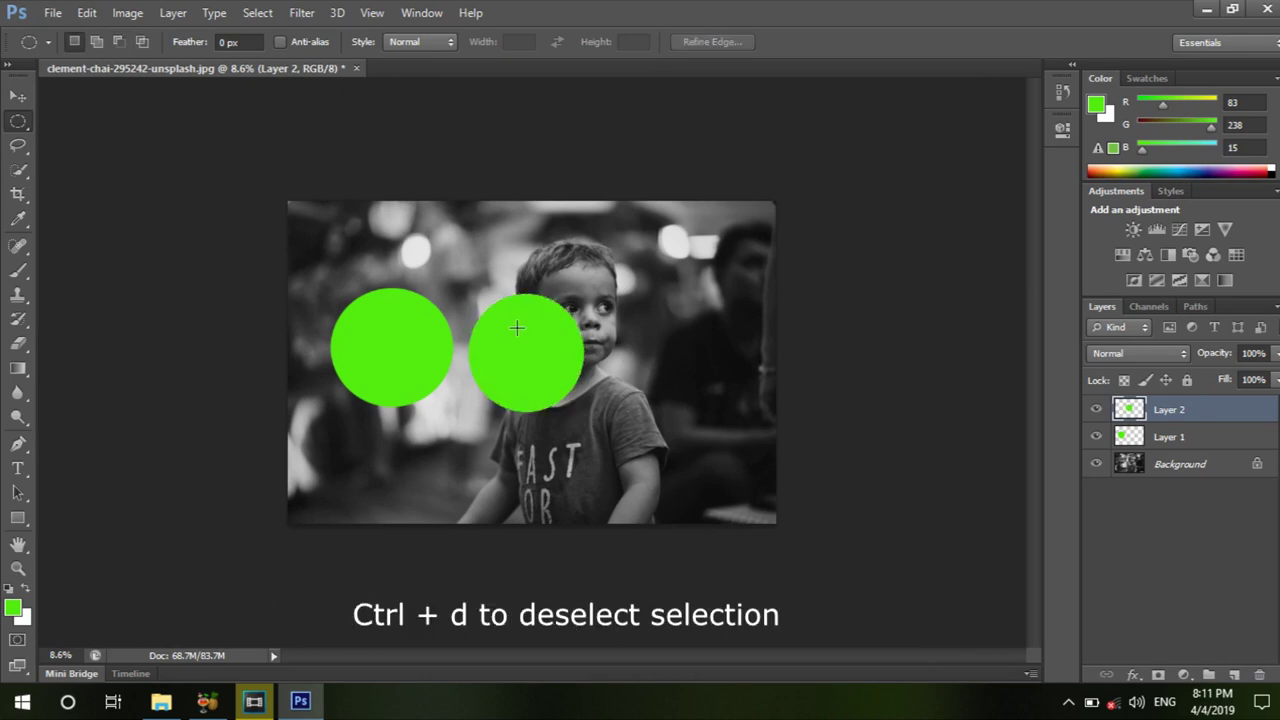
Step: Zoom in on the jagged circle edge, then zoom back out to the whole image
scroll(452, 353, up, 2)
scroll(371, 374, up, 2)
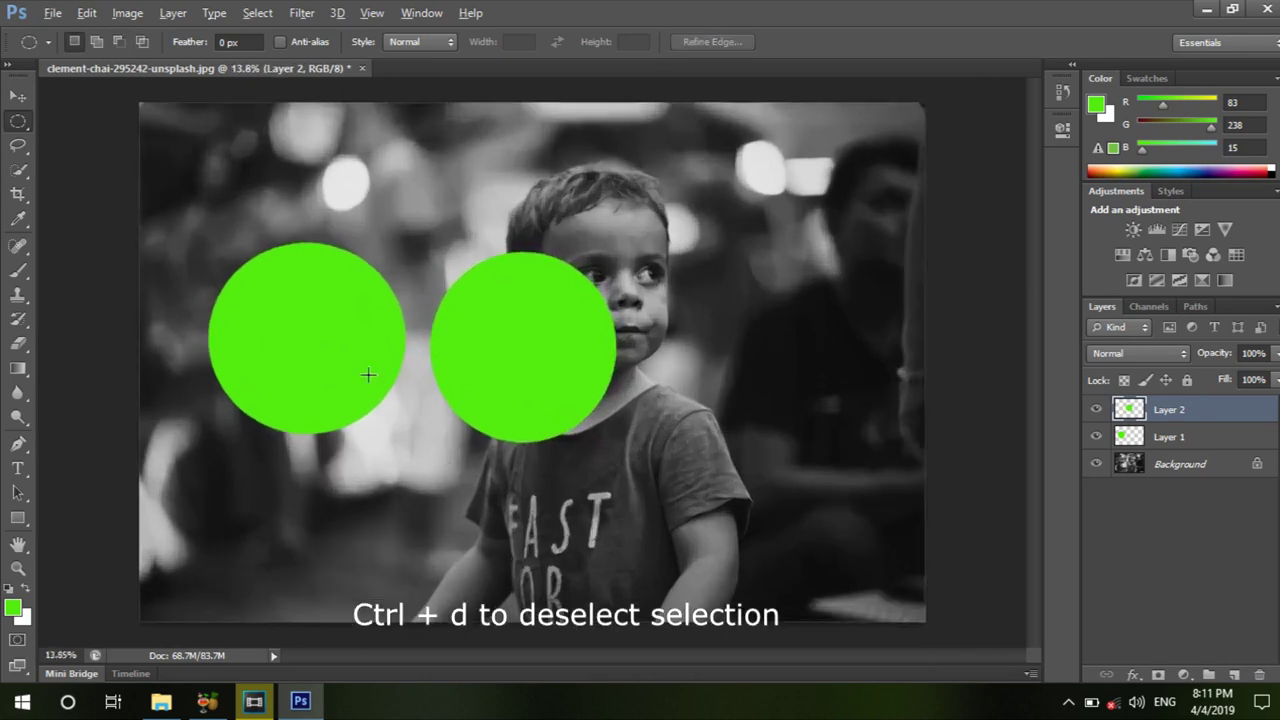
scroll(371, 374, up, 2)
scroll(431, 356, up, 2)
scroll(431, 356, up, 2)
scroll(431, 356, up, 2)
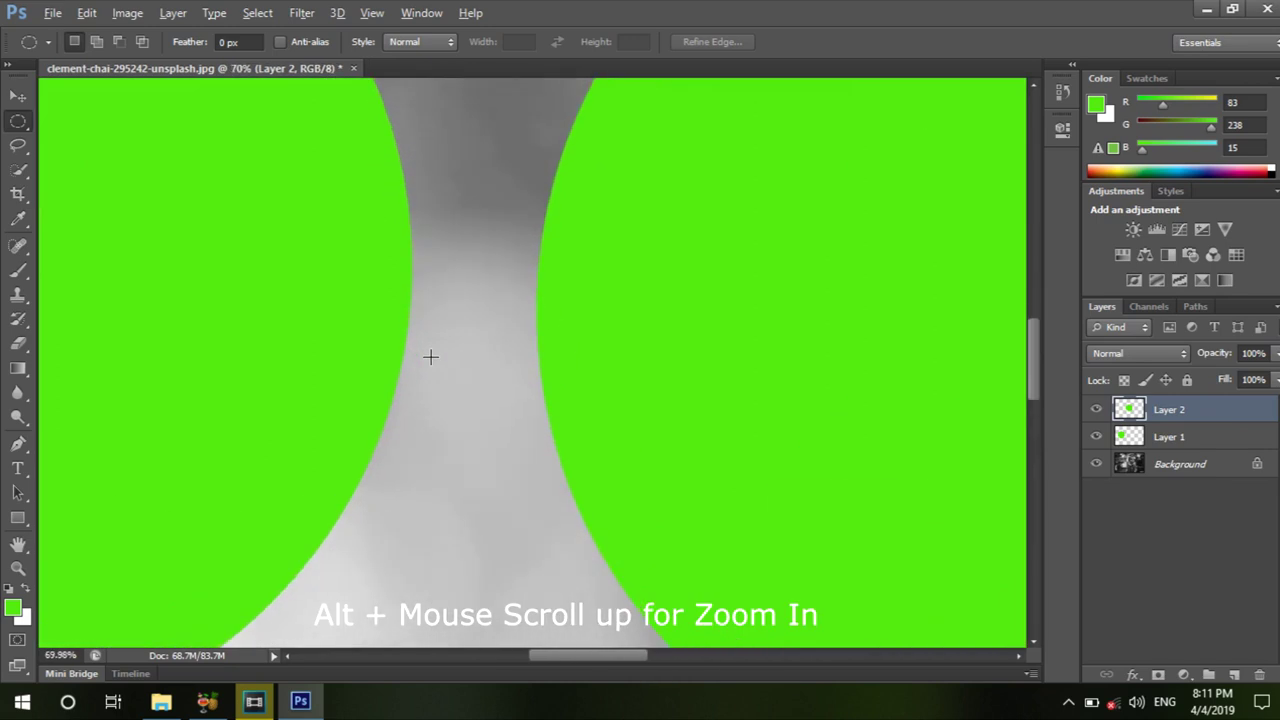
scroll(430, 356, up, 1)
scroll(429, 357, up, 1)
scroll(429, 357, up, 1)
scroll(429, 357, up, 1)
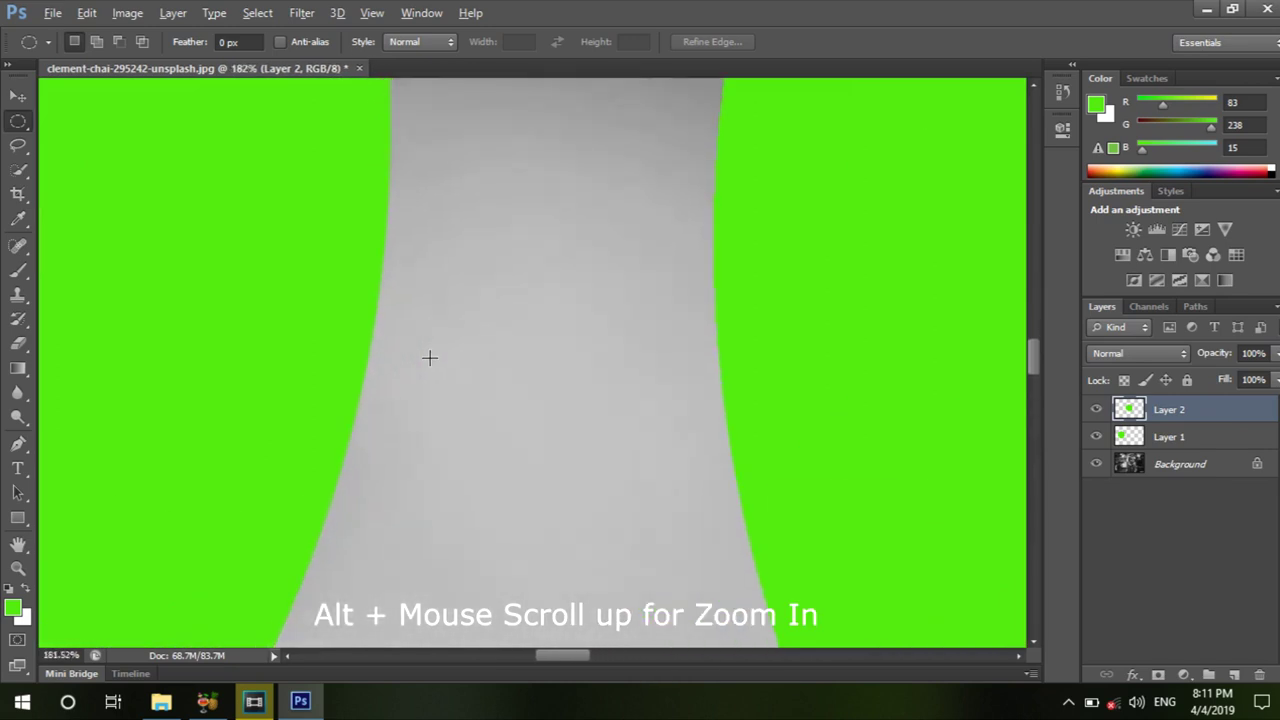
scroll(429, 357, up, 1)
scroll(429, 357, up, 2)
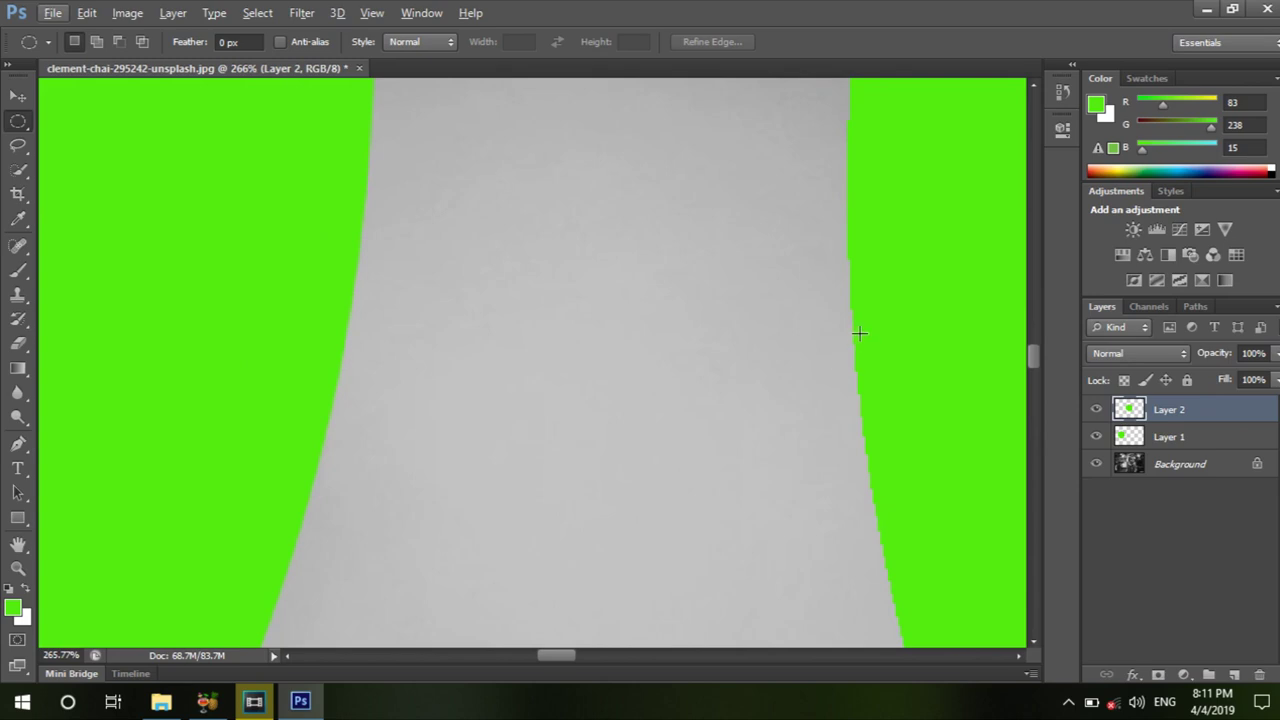
scroll(900, 272, up, 1)
scroll(910, 268, up, 1)
scroll(910, 268, up, 1)
scroll(826, 320, up, 1)
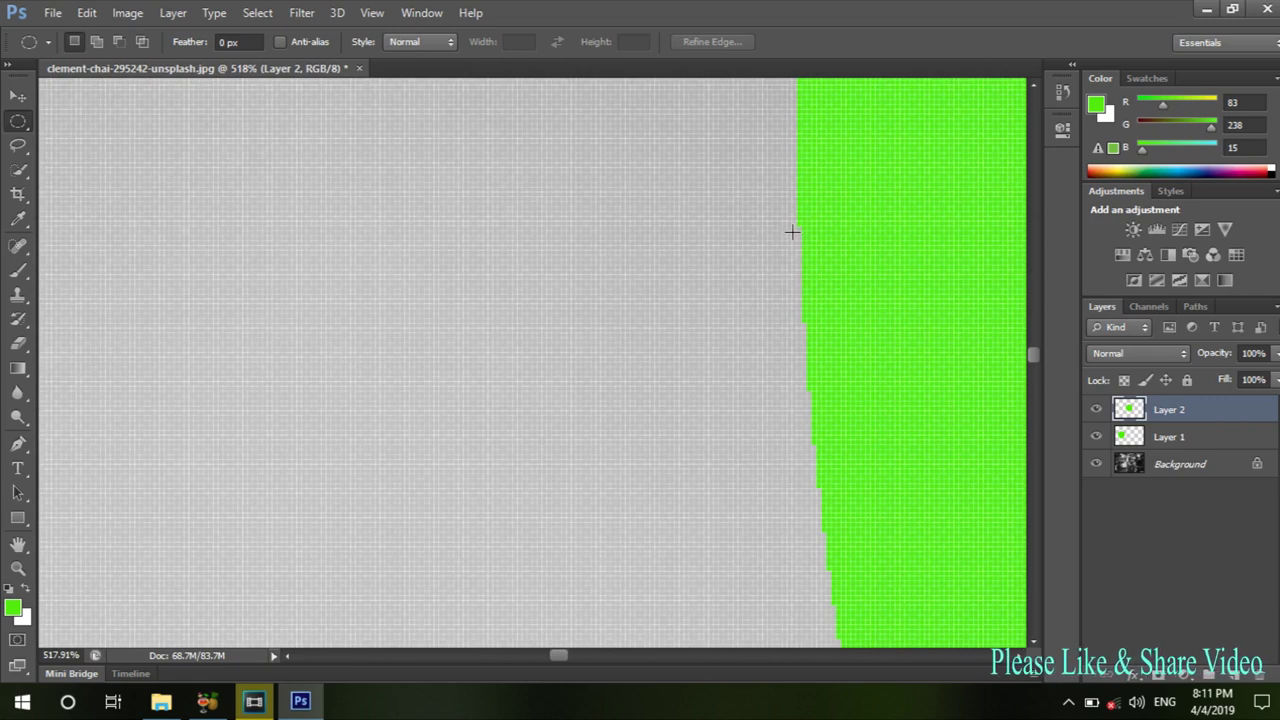
scroll(646, 463, down, 2)
scroll(309, 423, down, 1)
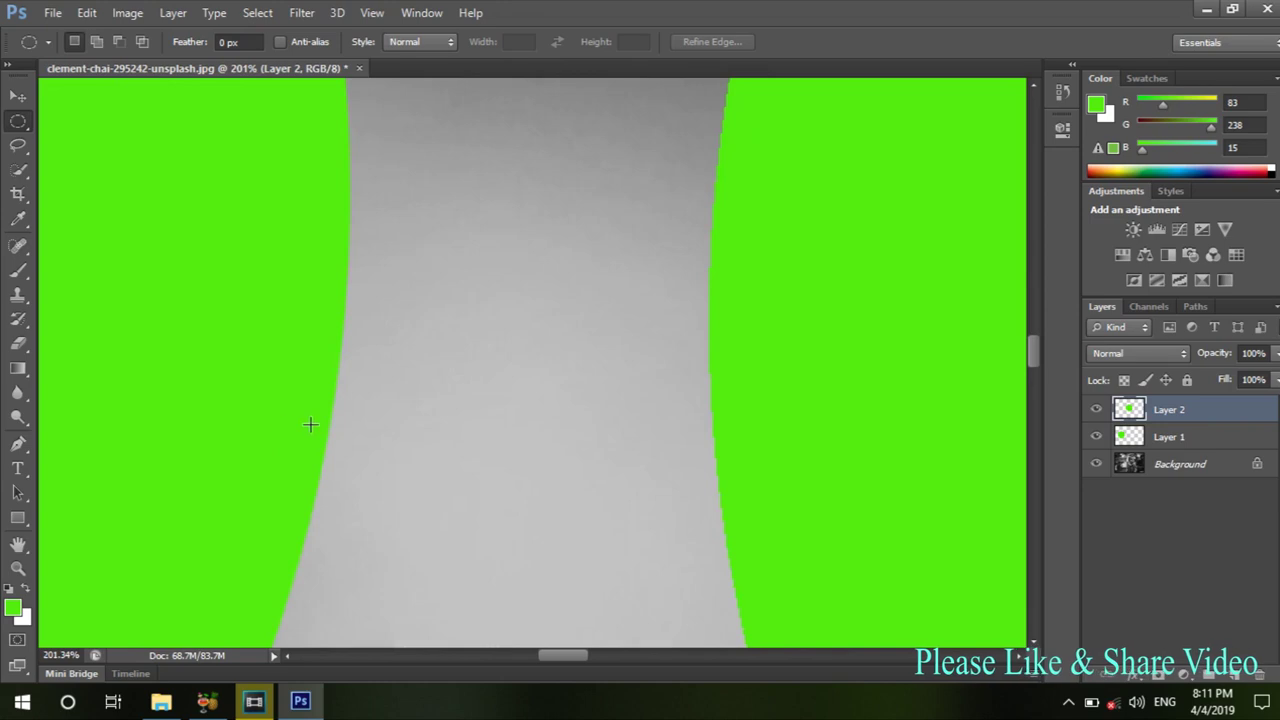
scroll(312, 404, down, 1)
scroll(312, 404, up, 3)
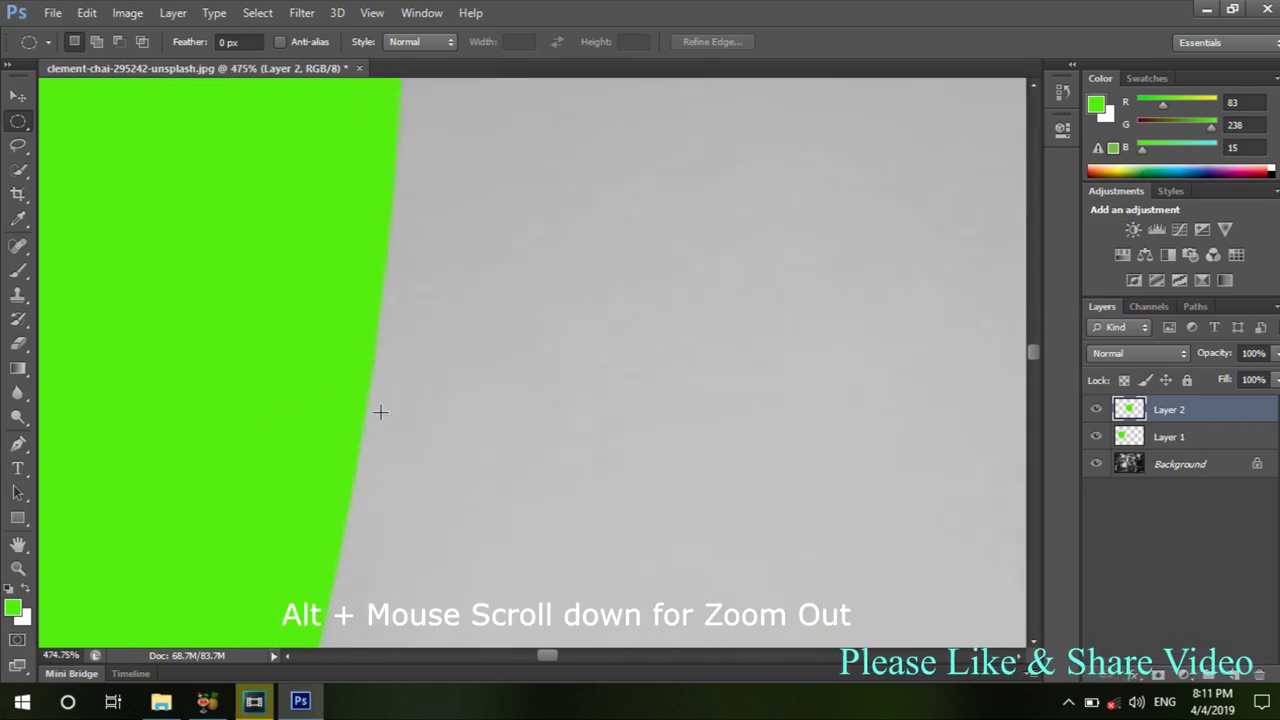
scroll(480, 406, down, 1)
scroll(437, 337, down, 1)
scroll(437, 343, down, 1)
scroll(440, 347, down, 1)
scroll(440, 347, down, 2)
scroll(500, 377, down, 1)
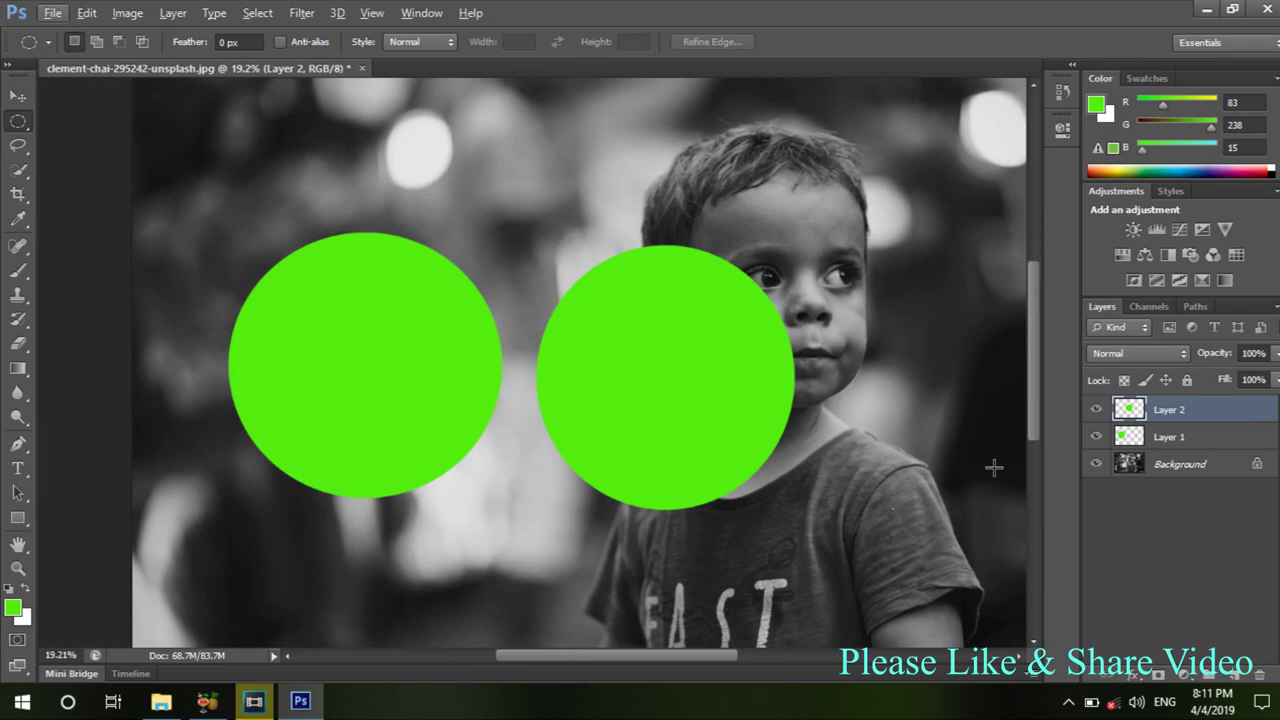
Step: Make Layer 1 active and reset colours to default black, undoing an accidental full-layer fill
click(1160, 440)
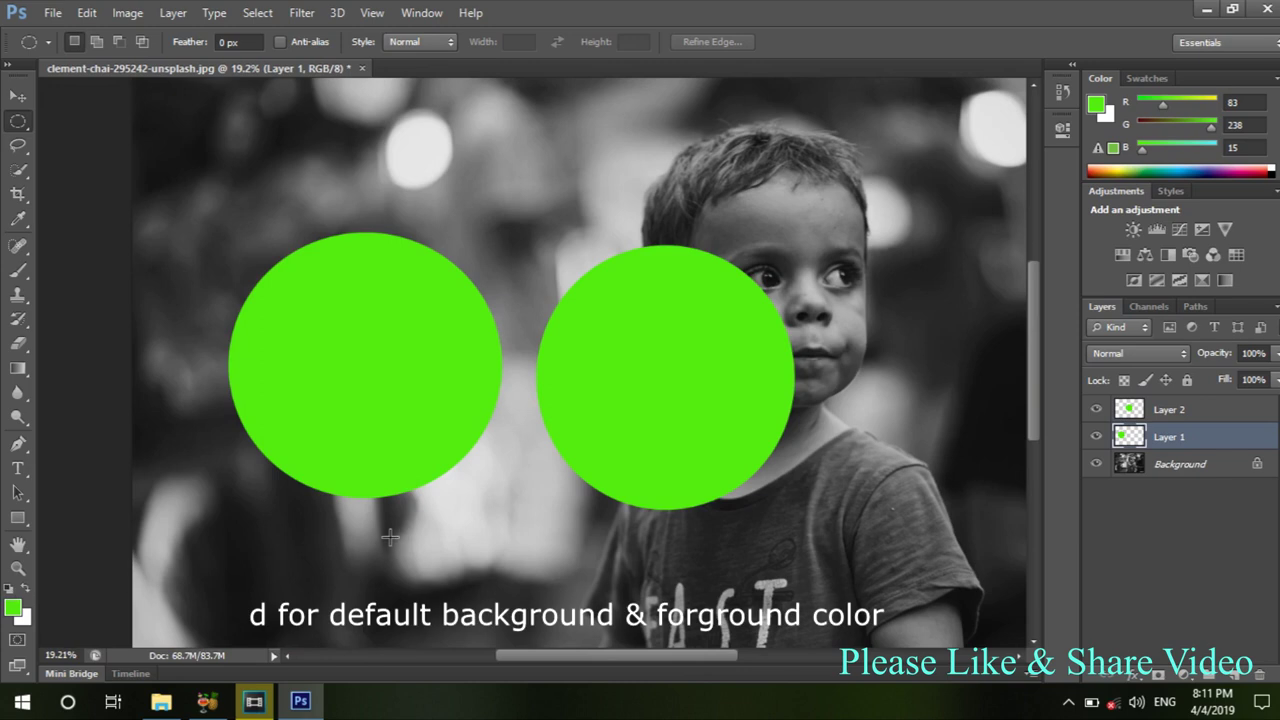
key(d)
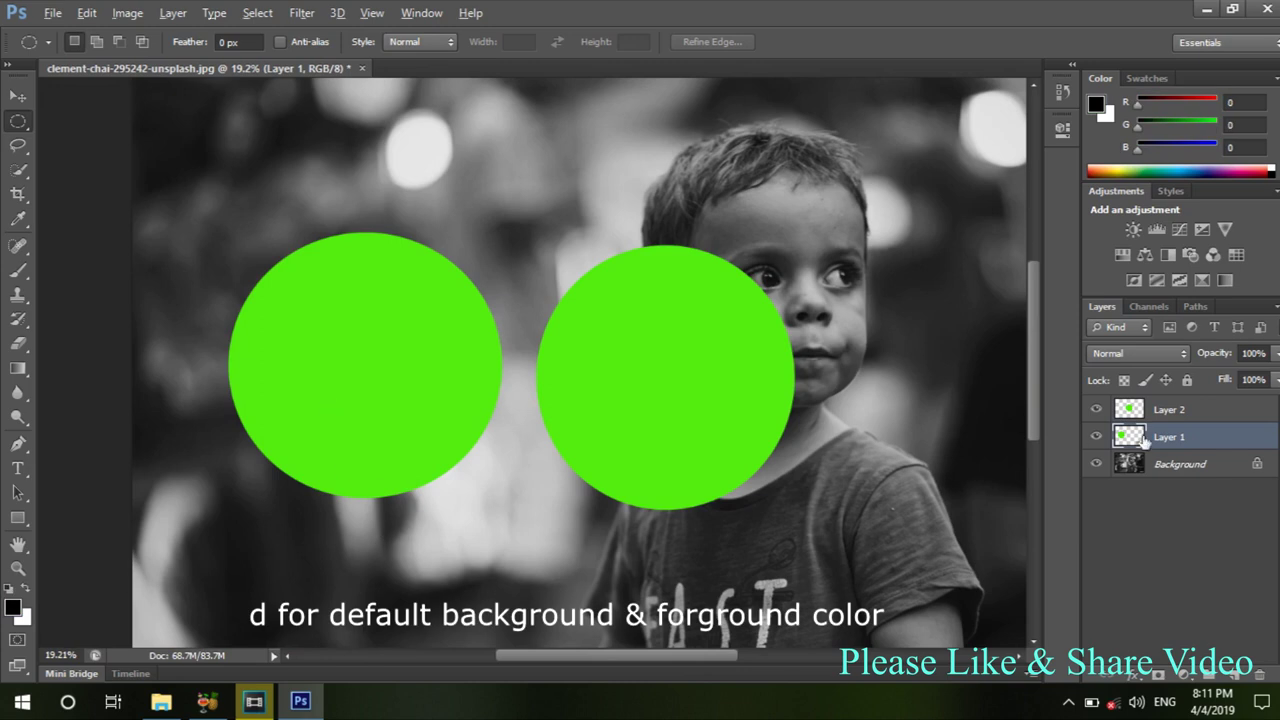
key(alt+BackSpace)
key(ctrl+z)
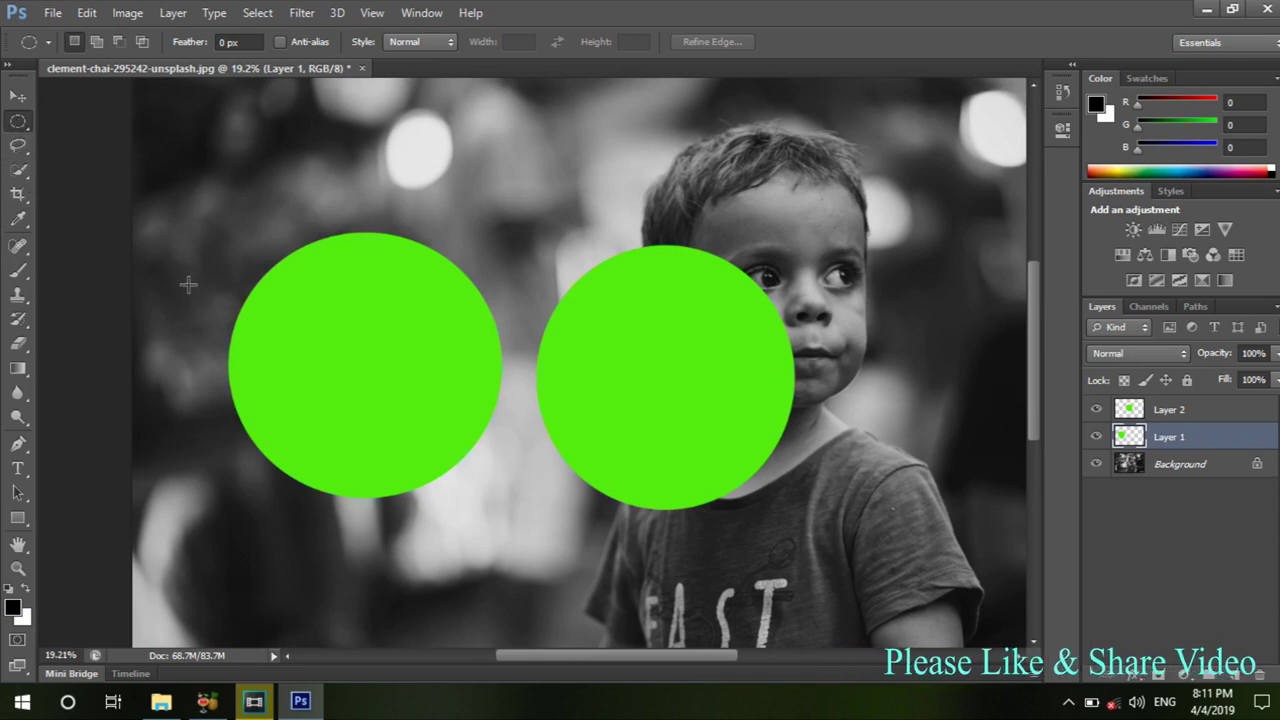
Step: Fill a black circle to the right of the boy's face on Layer 1
scroll(744, 517, down, 3)
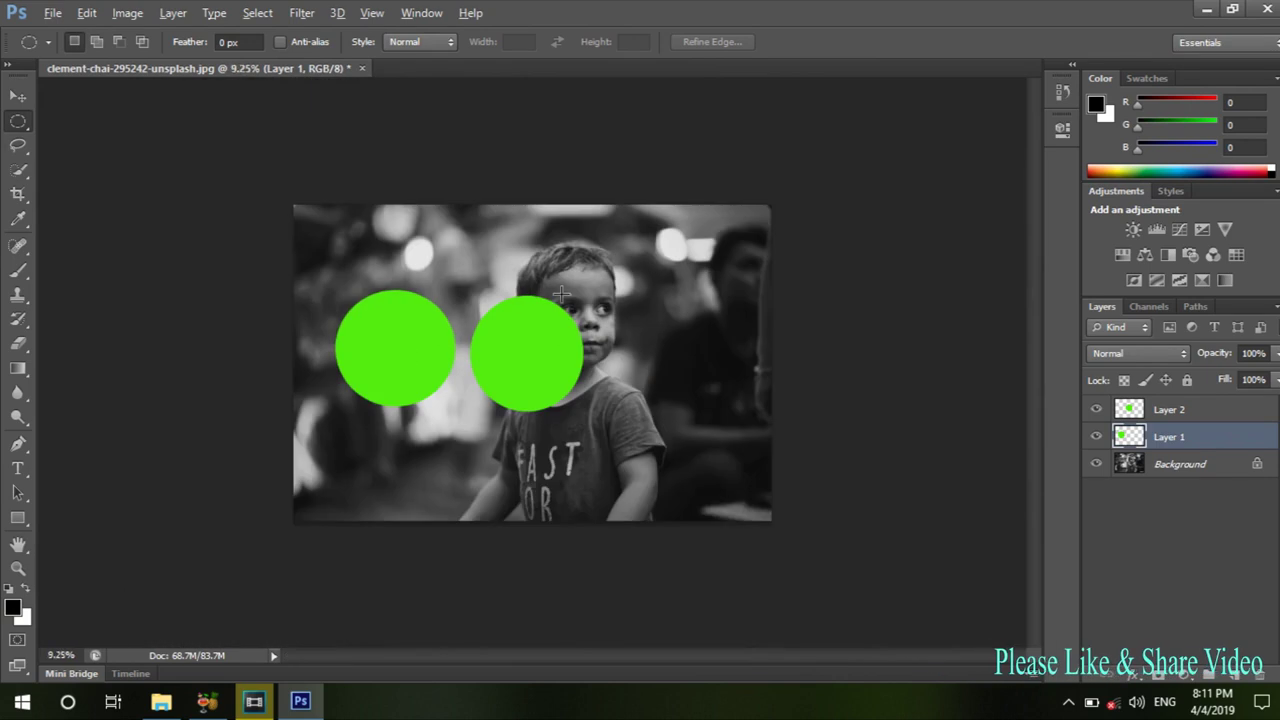
scroll(600, 310, up, 1)
drag(660, 242, 783, 378)
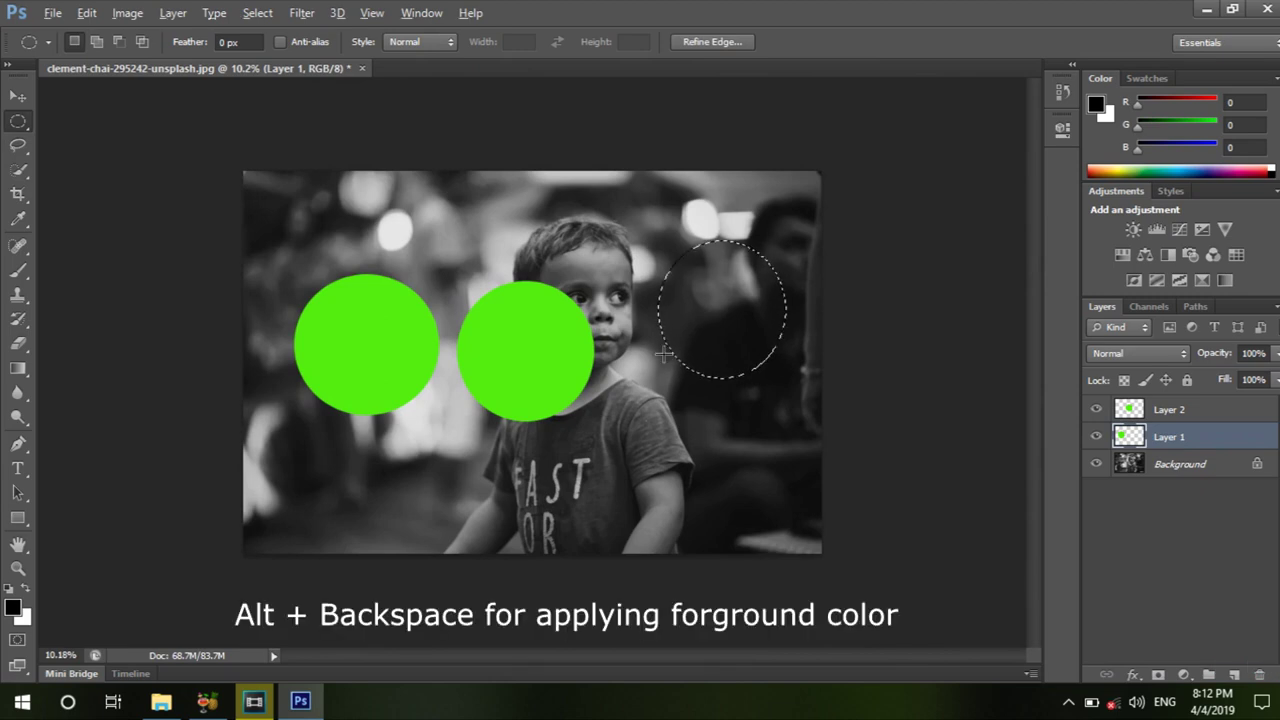
key(alt+BackSpace)
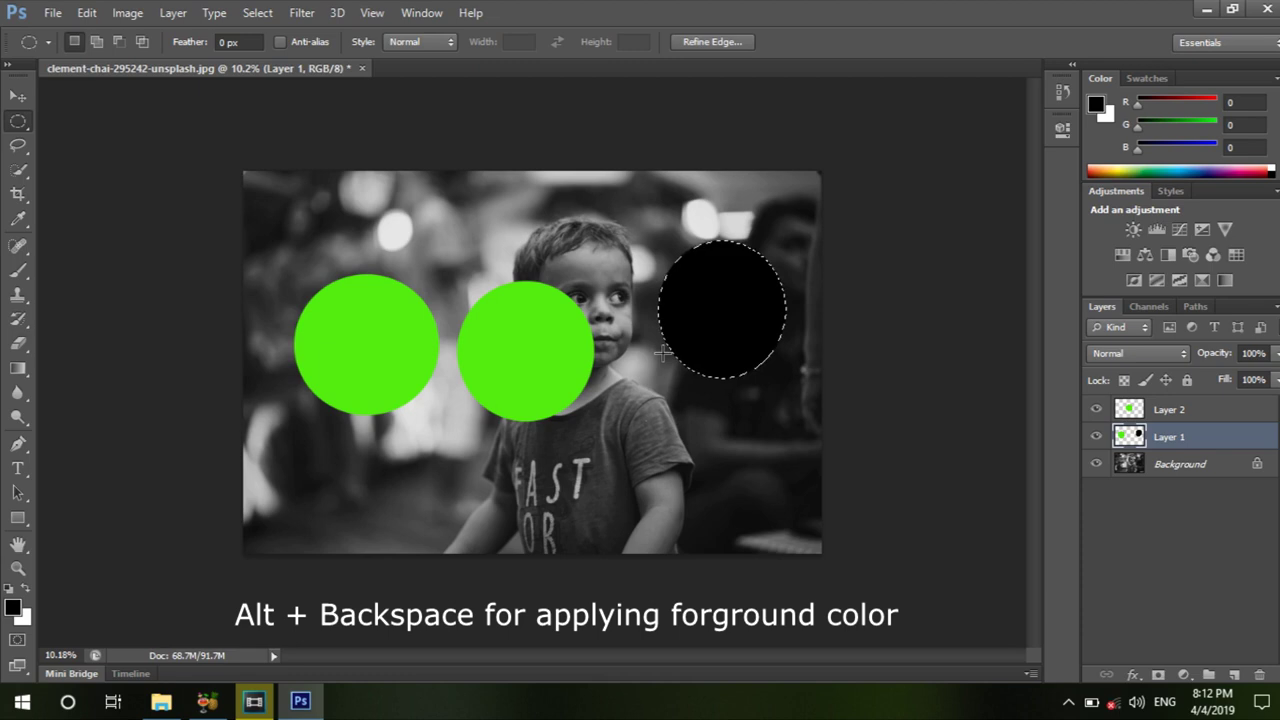
key(ctrl+d)
Step: On Layer 2, draw a circle below the black circle, fill it, then undo the fill
click(1172, 414)
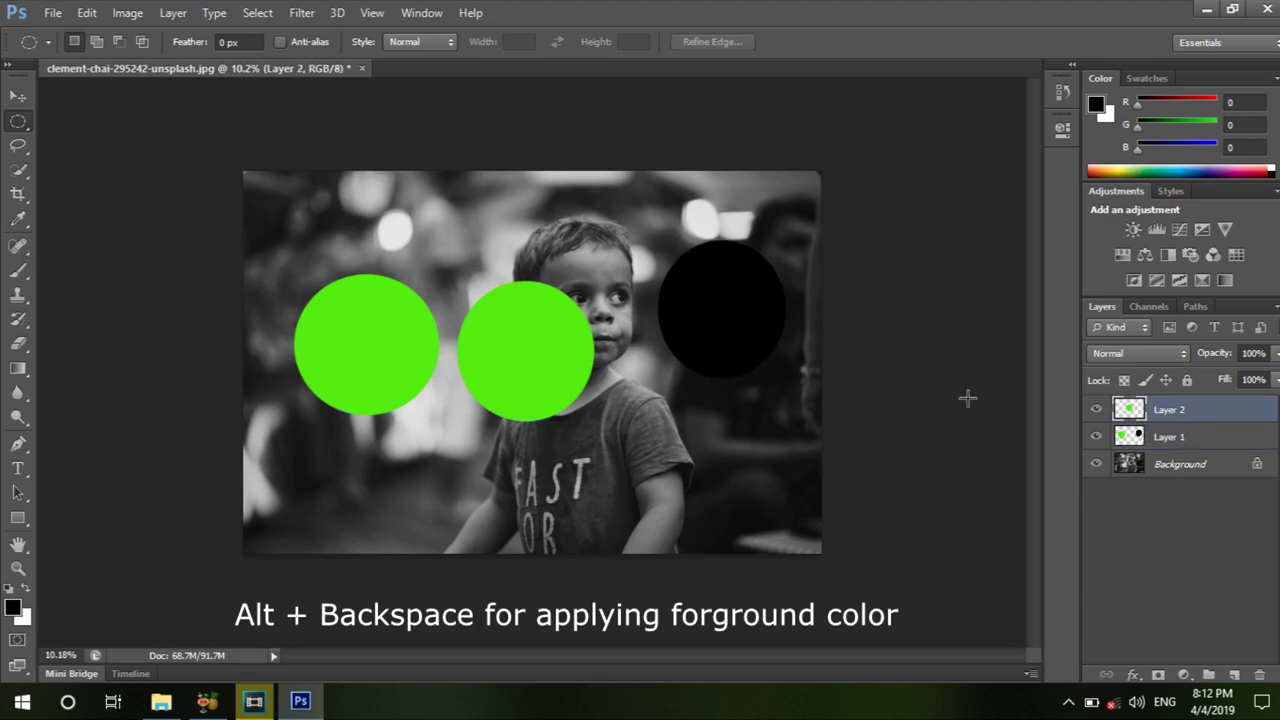
drag(664, 391, 797, 526)
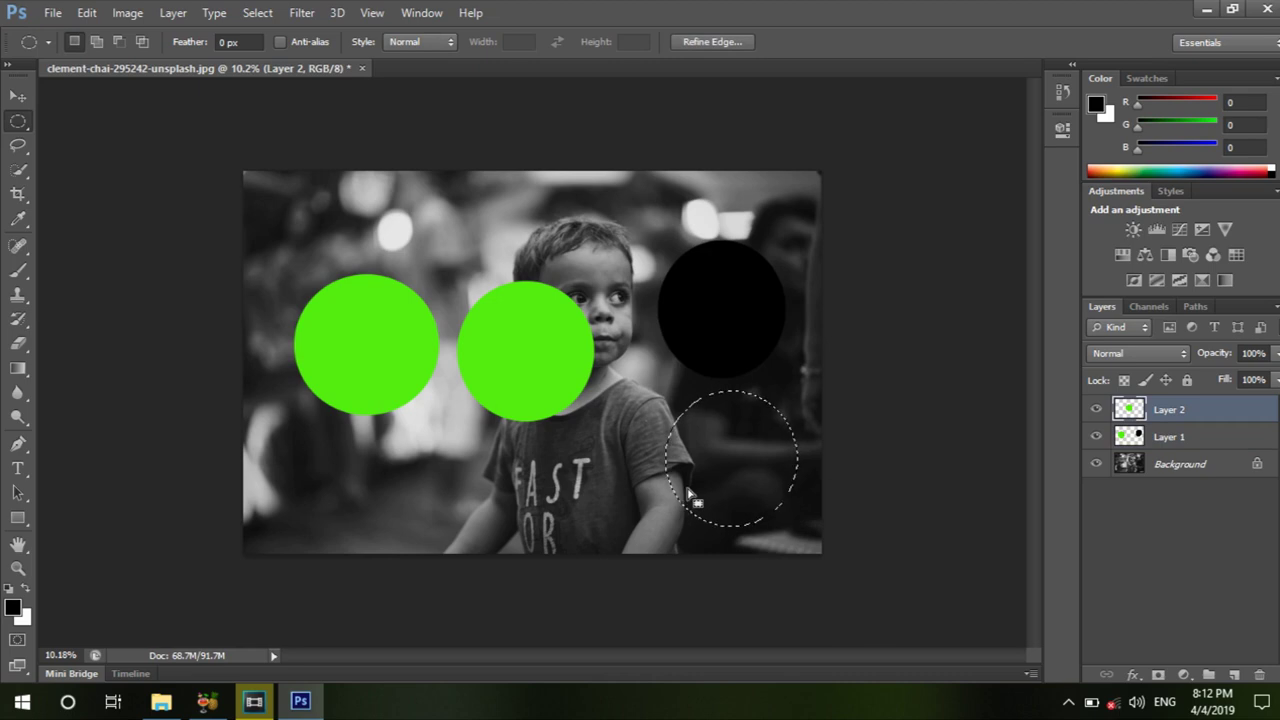
key(alt+BackSpace)
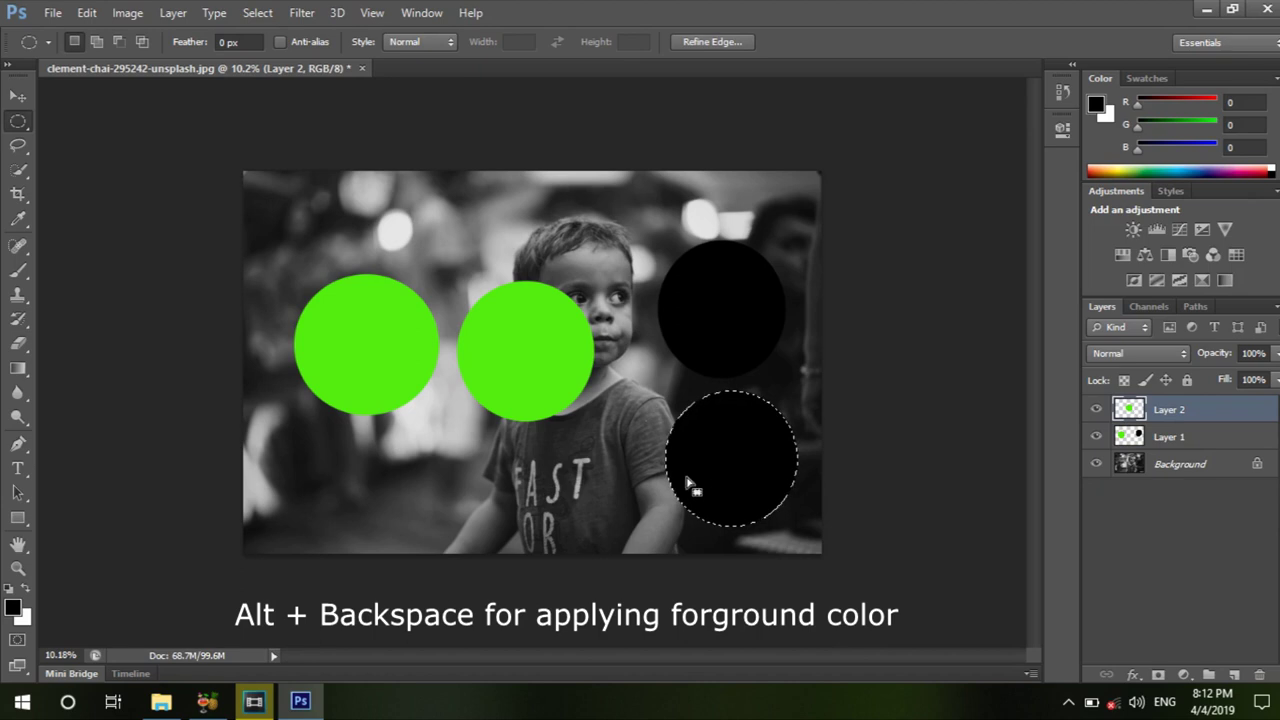
key(ctrl+z)
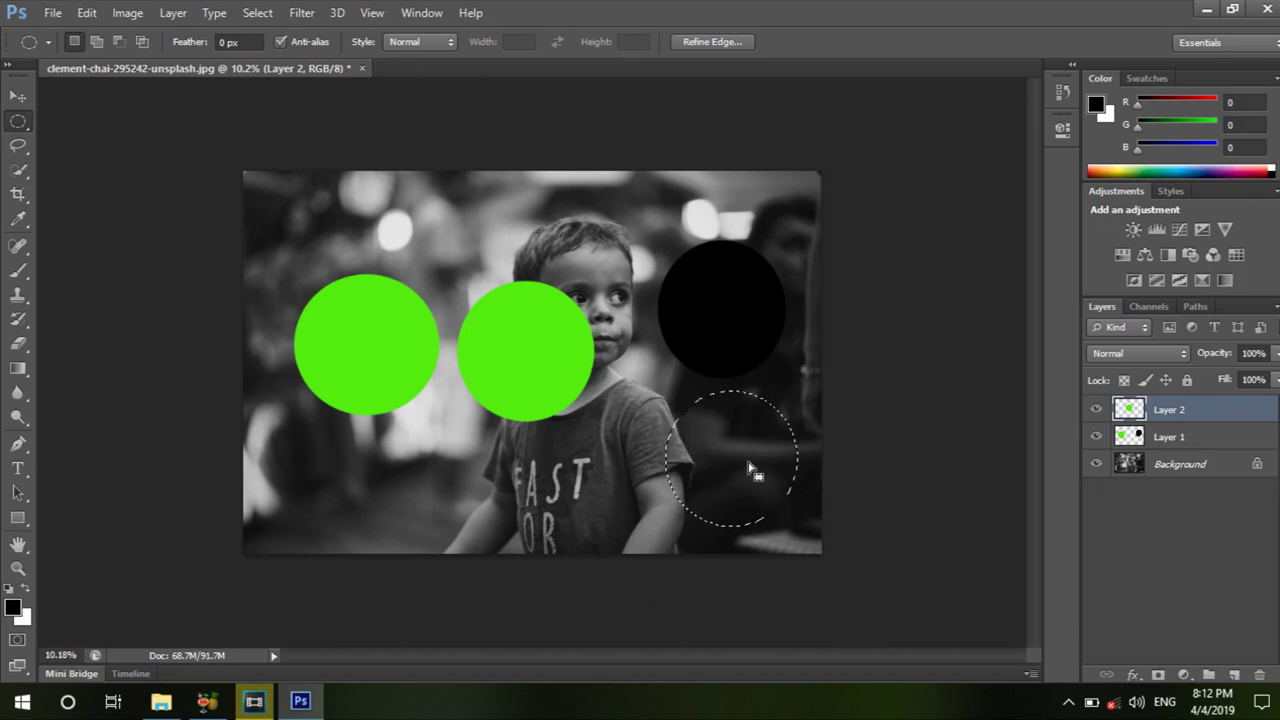
Step: Redraw the lower circle below the first black circle and fill it black on Layer 2
key(ctrl+d)
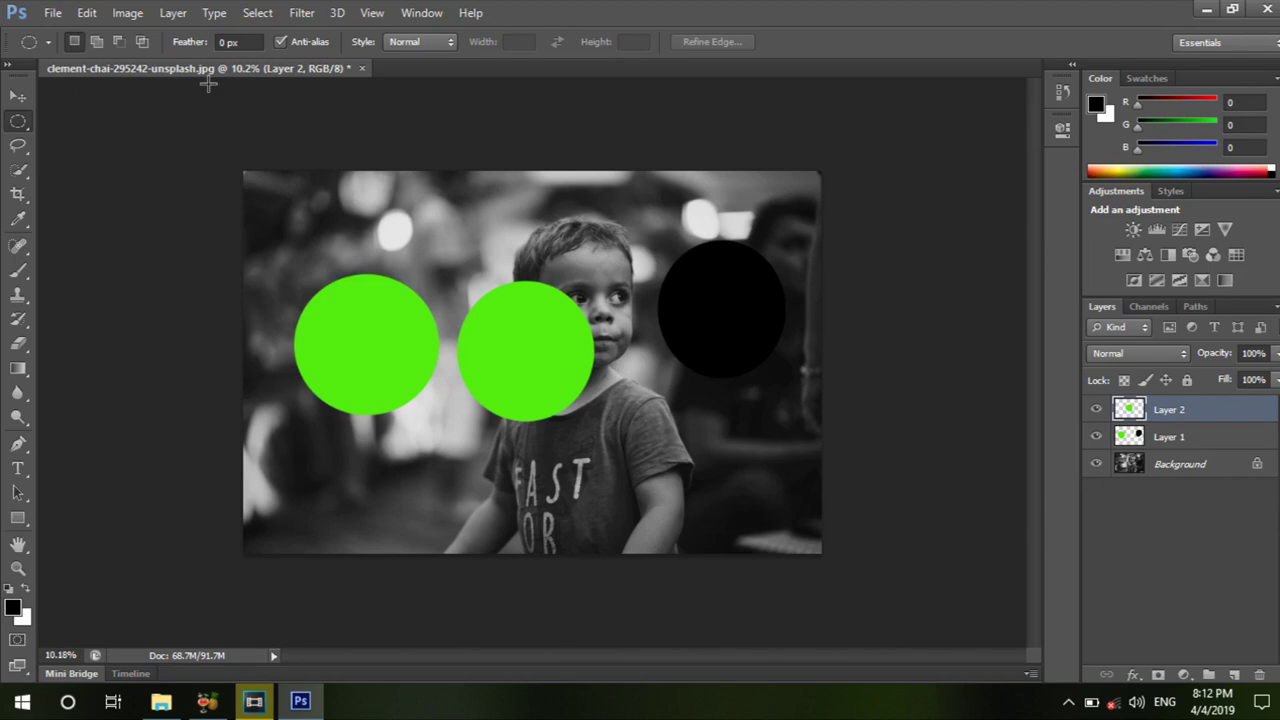
drag(664, 404, 782, 520)
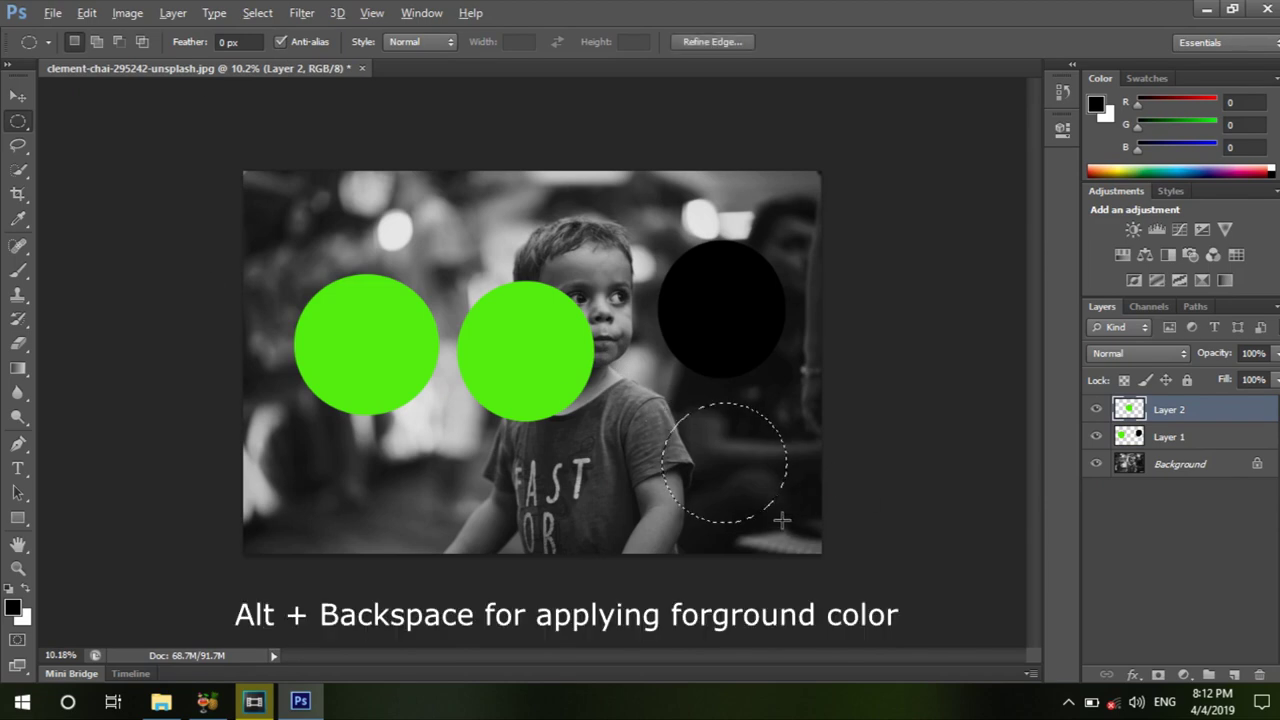
key(alt+BackSpace)
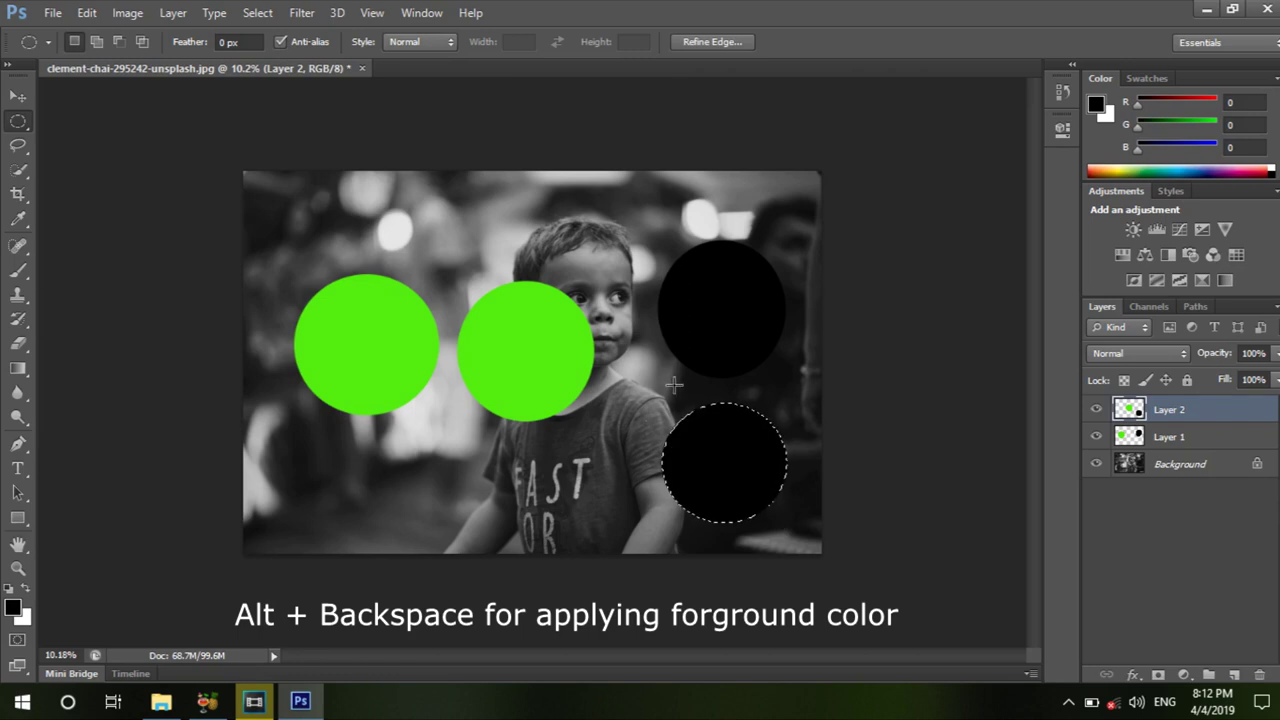
key(ctrl+d)
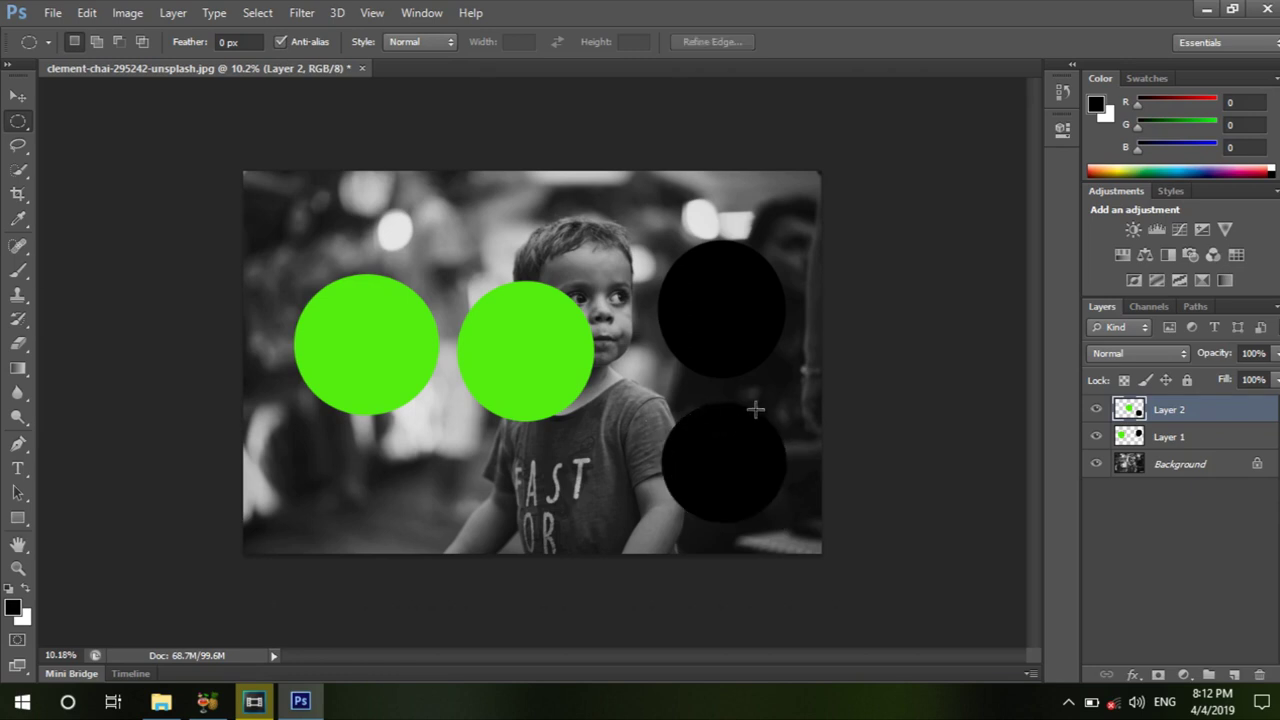
scroll(720, 437, up, 3)
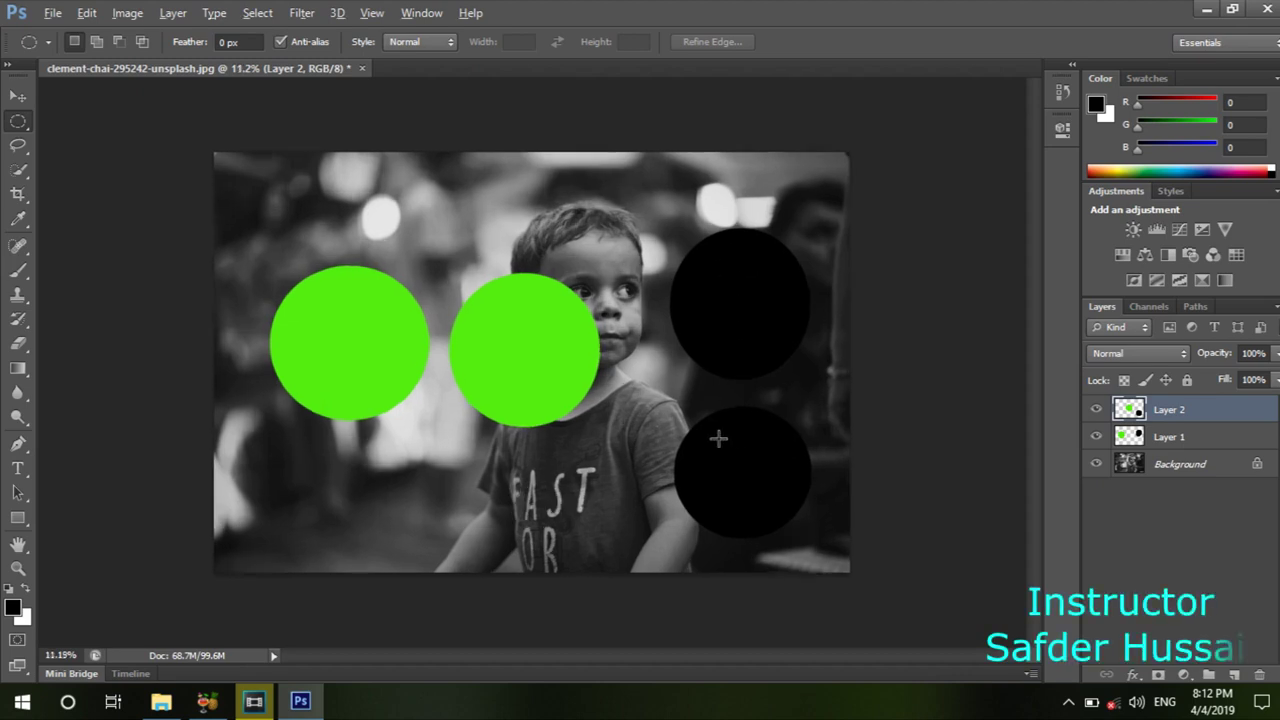
scroll(863, 409, up, 2)
scroll(820, 477, up, 2)
scroll(803, 434, up, 3)
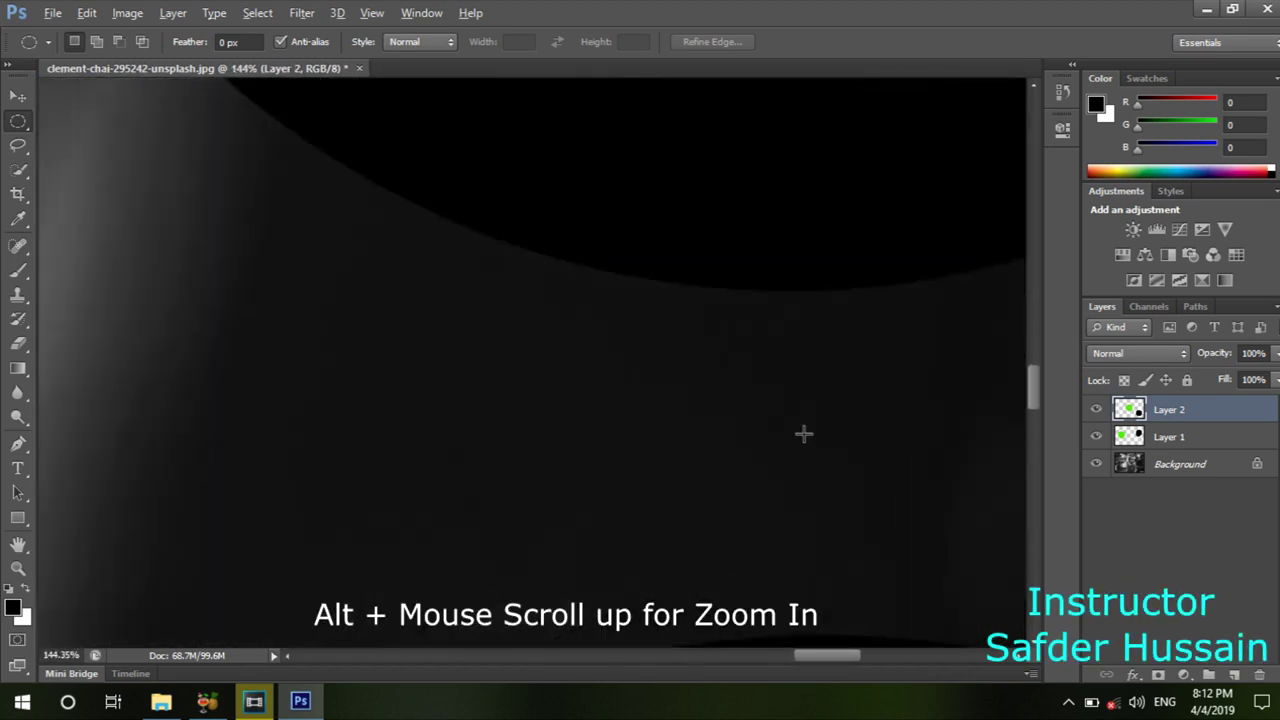
scroll(759, 354, up, 2)
scroll(770, 300, up, 2)
scroll(796, 210, up, 2)
scroll(795, 225, up, 2)
scroll(784, 270, up, 2)
scroll(788, 277, down, 2)
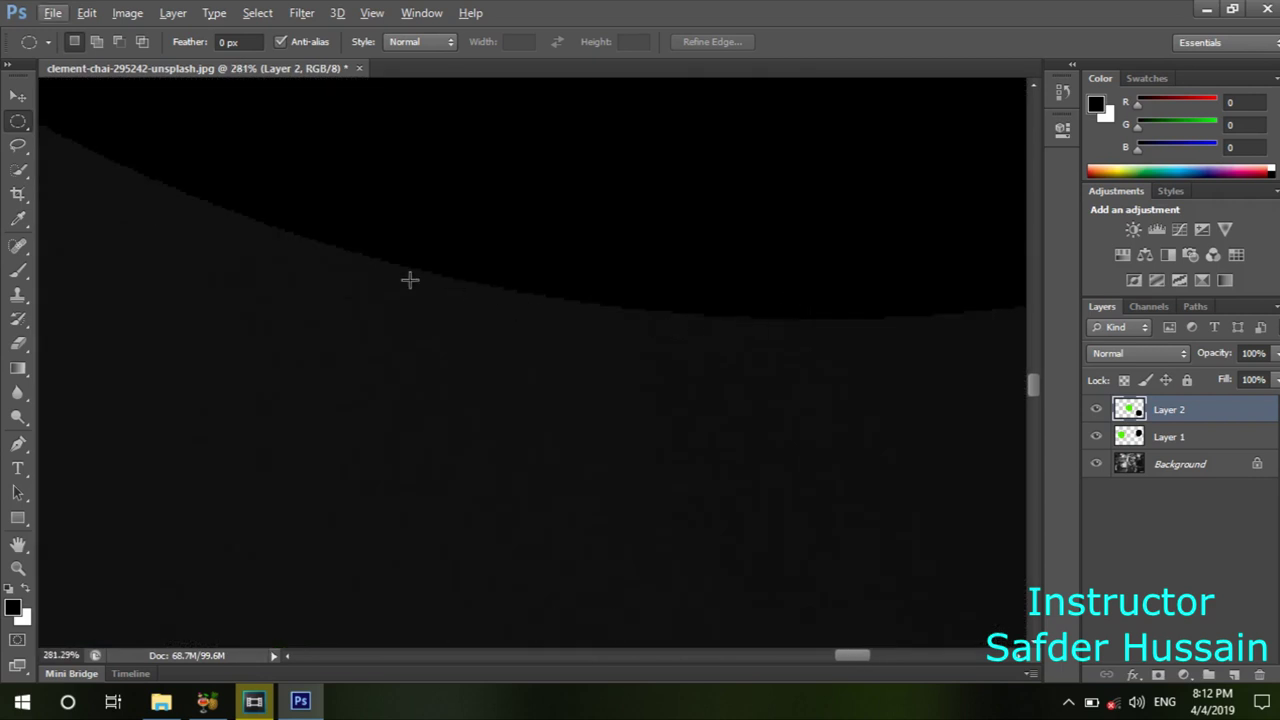
scroll(511, 343, down, 1)
scroll(514, 343, down, 1)
scroll(526, 334, down, 2)
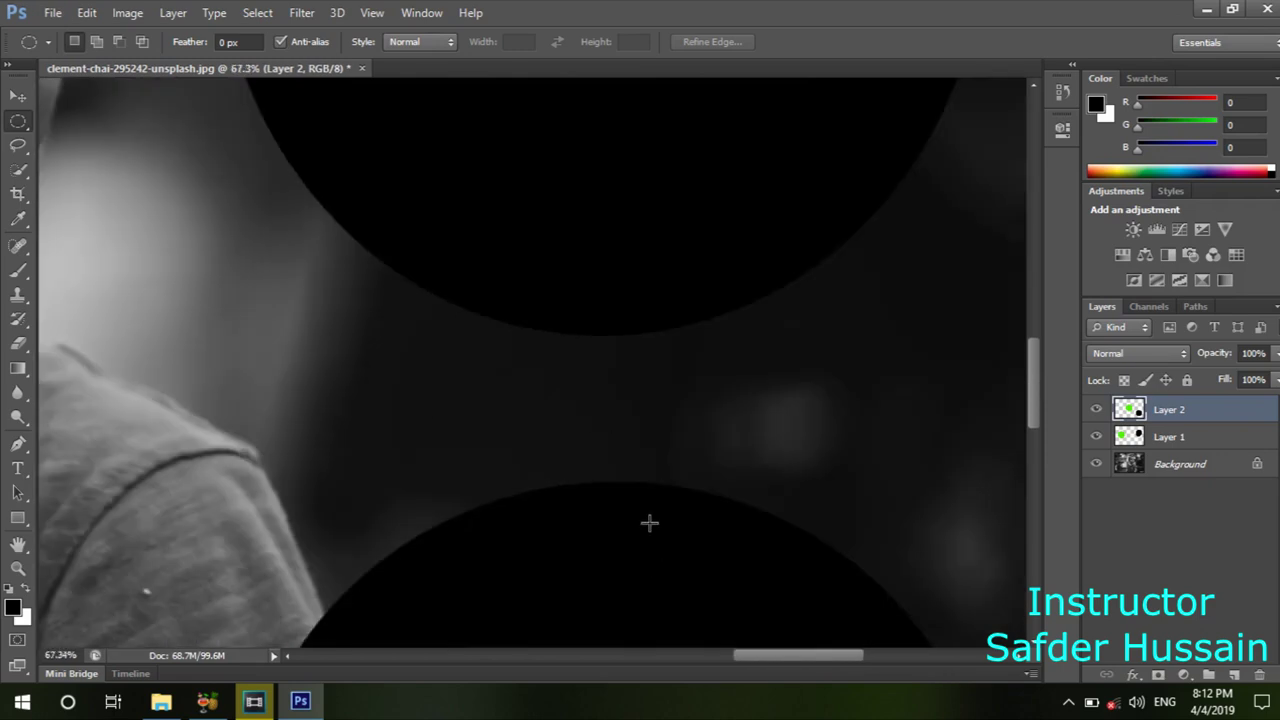
scroll(649, 520, up, 1)
scroll(650, 510, up, 1)
scroll(660, 460, up, 1)
scroll(680, 440, up, 1)
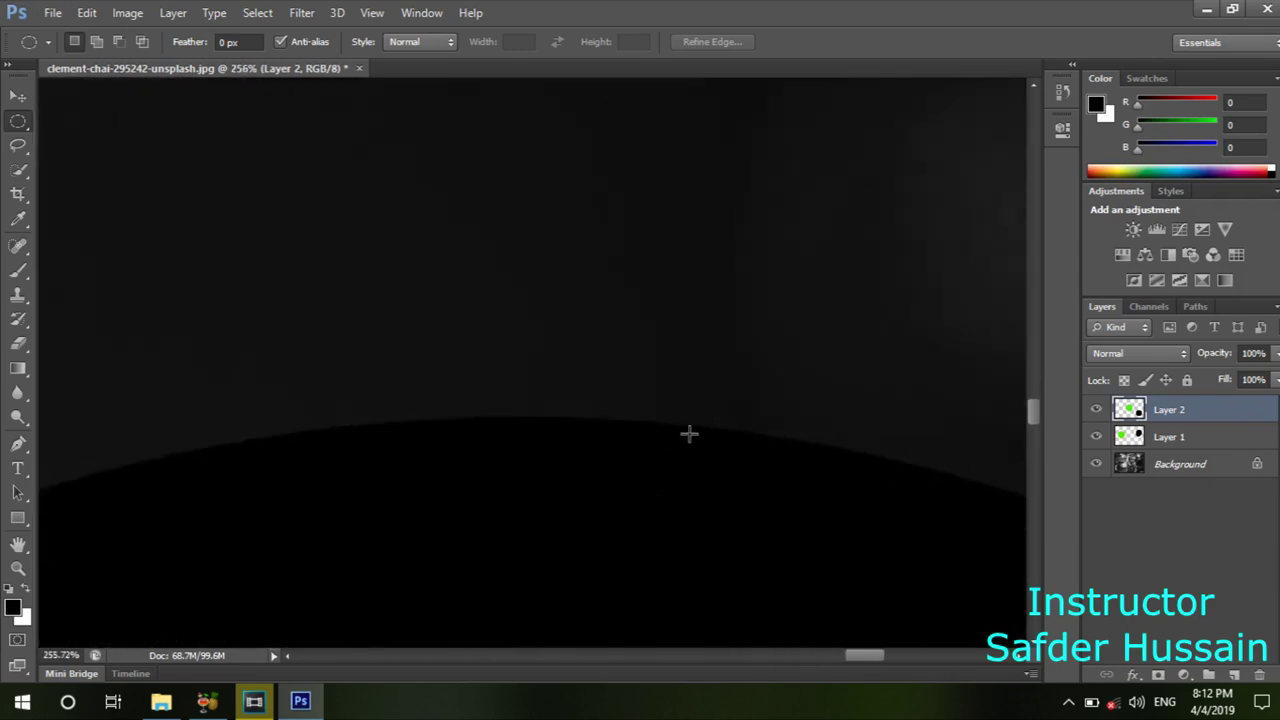
scroll(568, 406, down, 2)
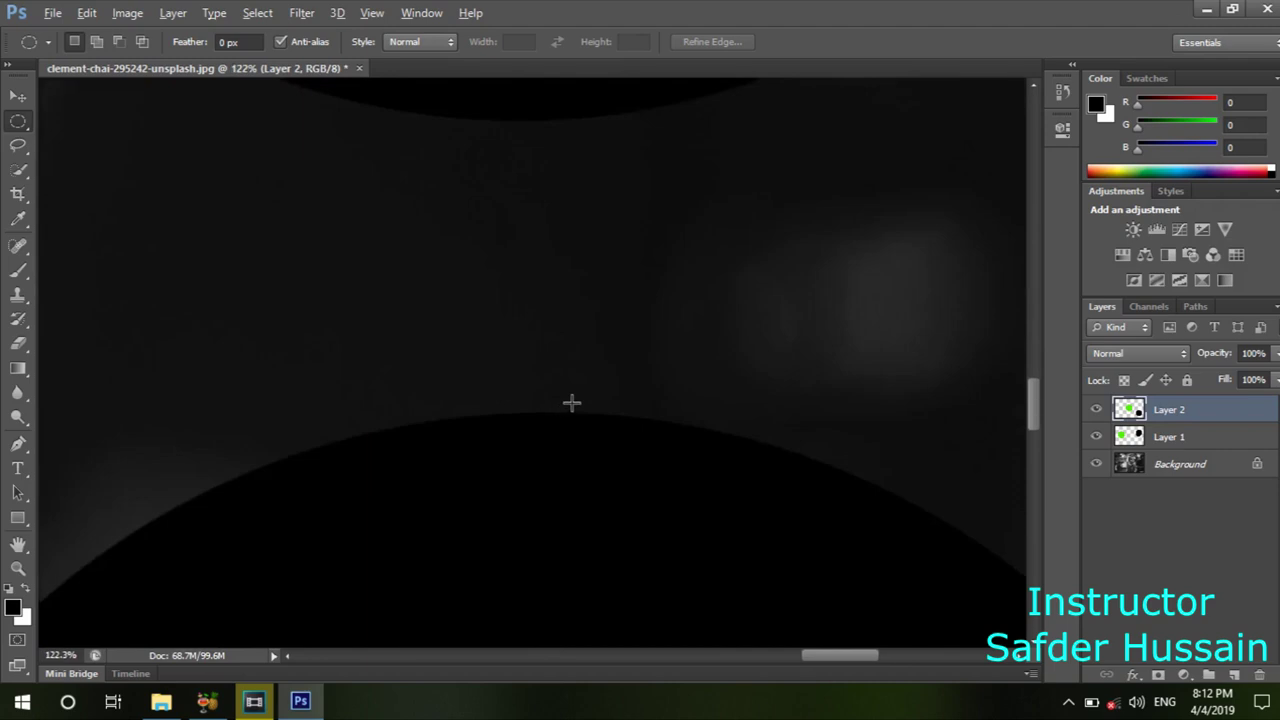
scroll(571, 402, down, 3)
scroll(571, 402, down, 3)
scroll(571, 402, down, 1)
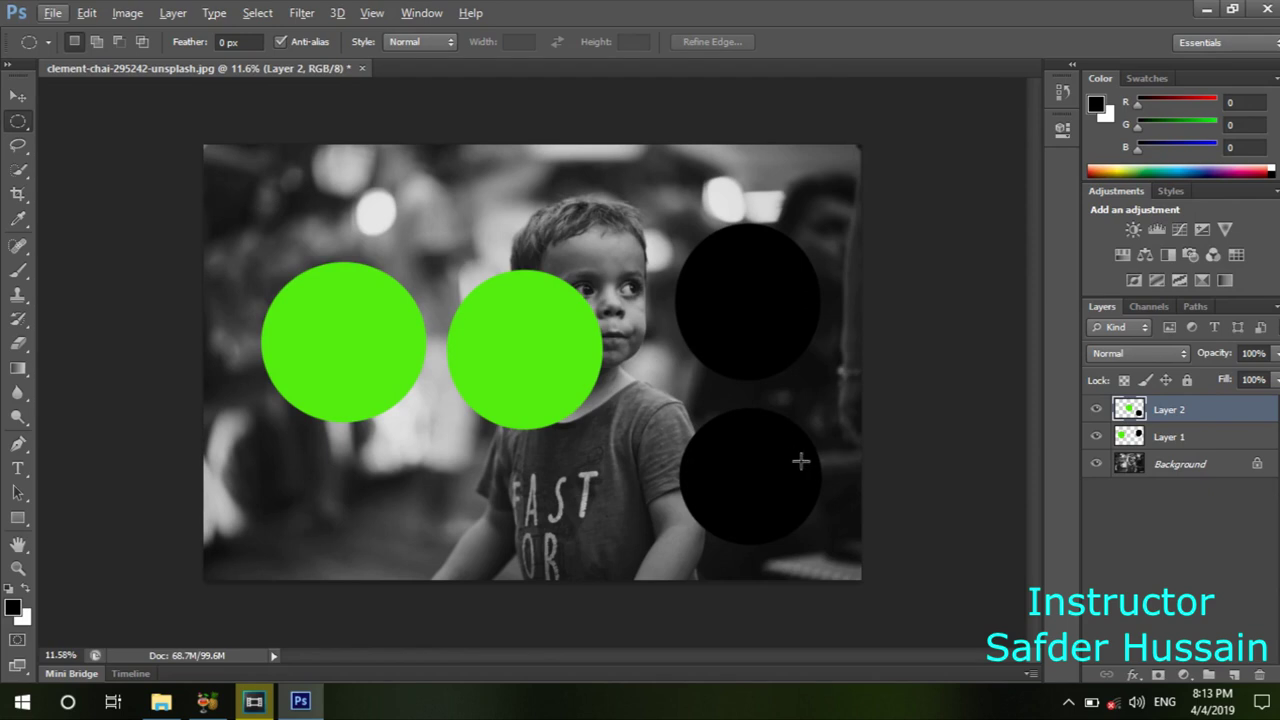
Step: Delete both circle layers and set the Elliptical Marquee style to Fixed Ratio
shift+click(1150, 436)
drag(1150, 436, 1263, 674)
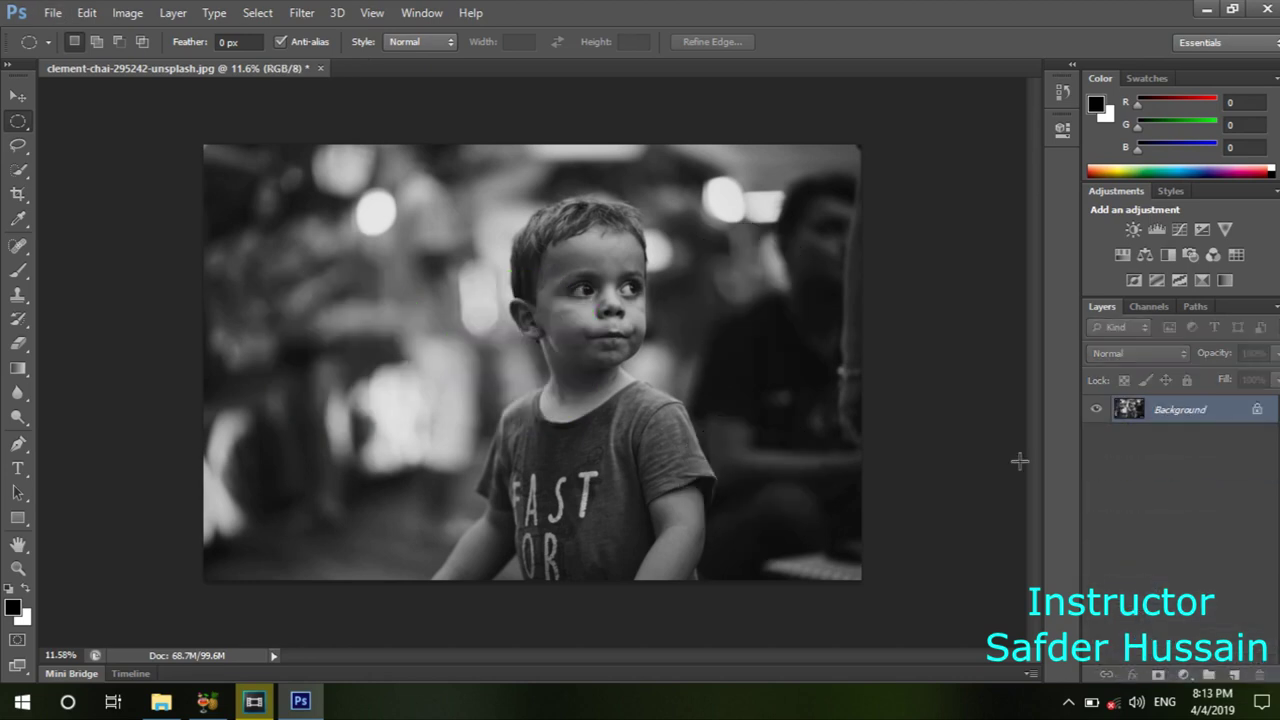
right_click(16, 128)
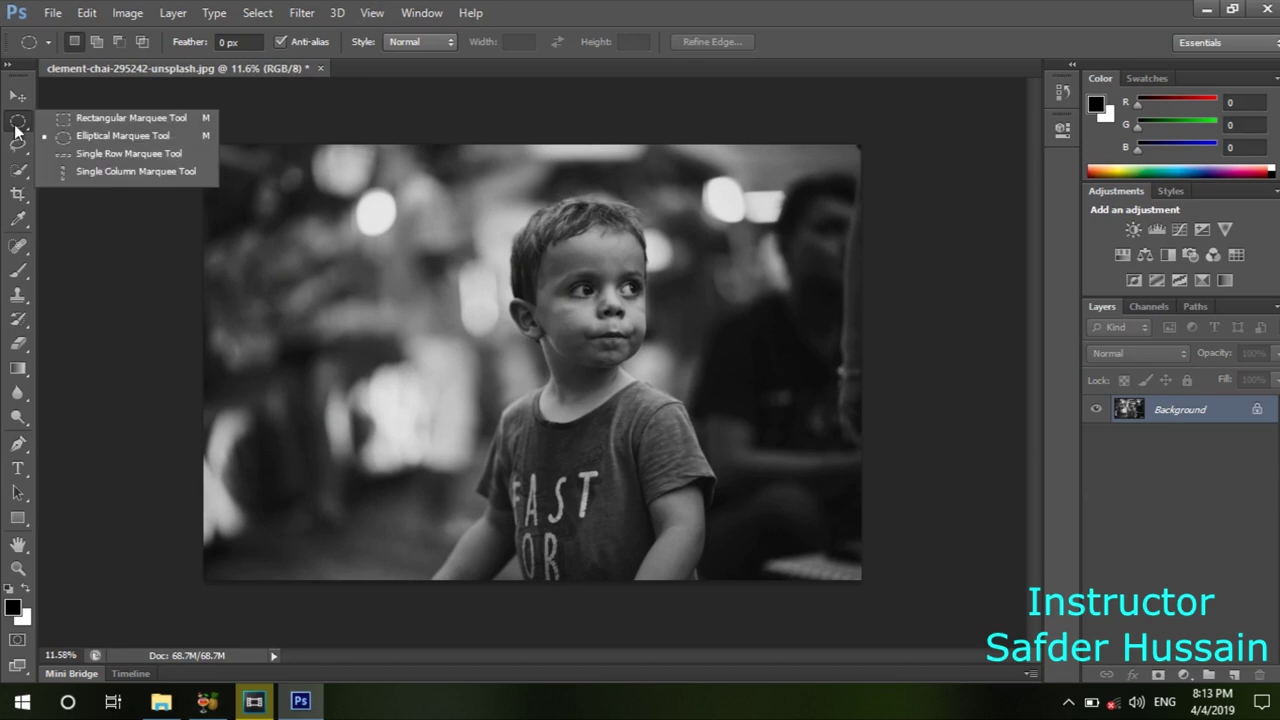
click(86, 140)
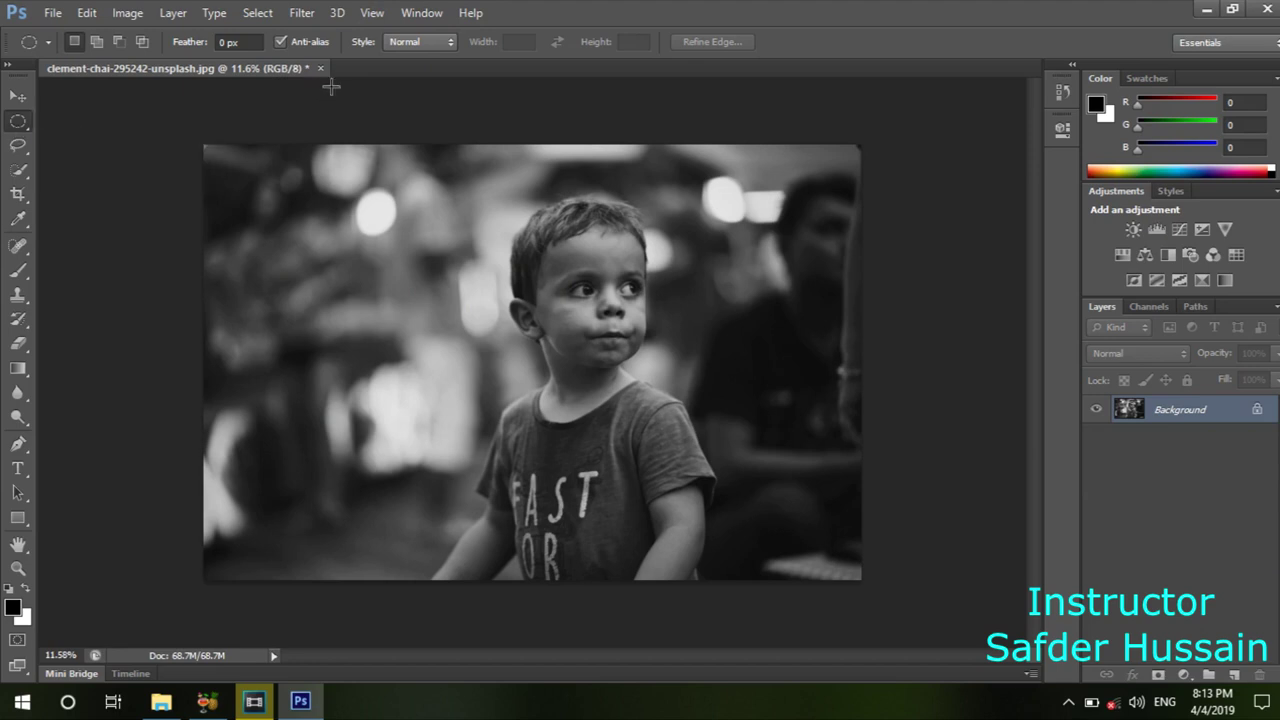
click(408, 42)
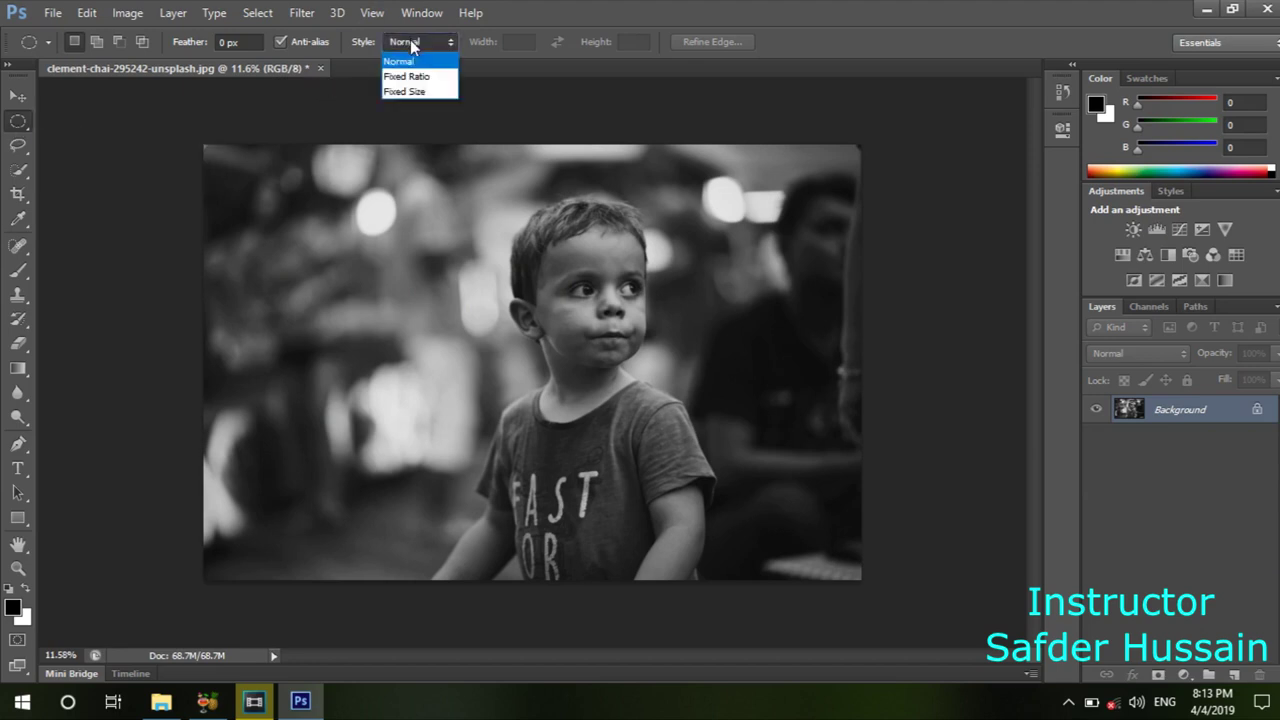
click(415, 80)
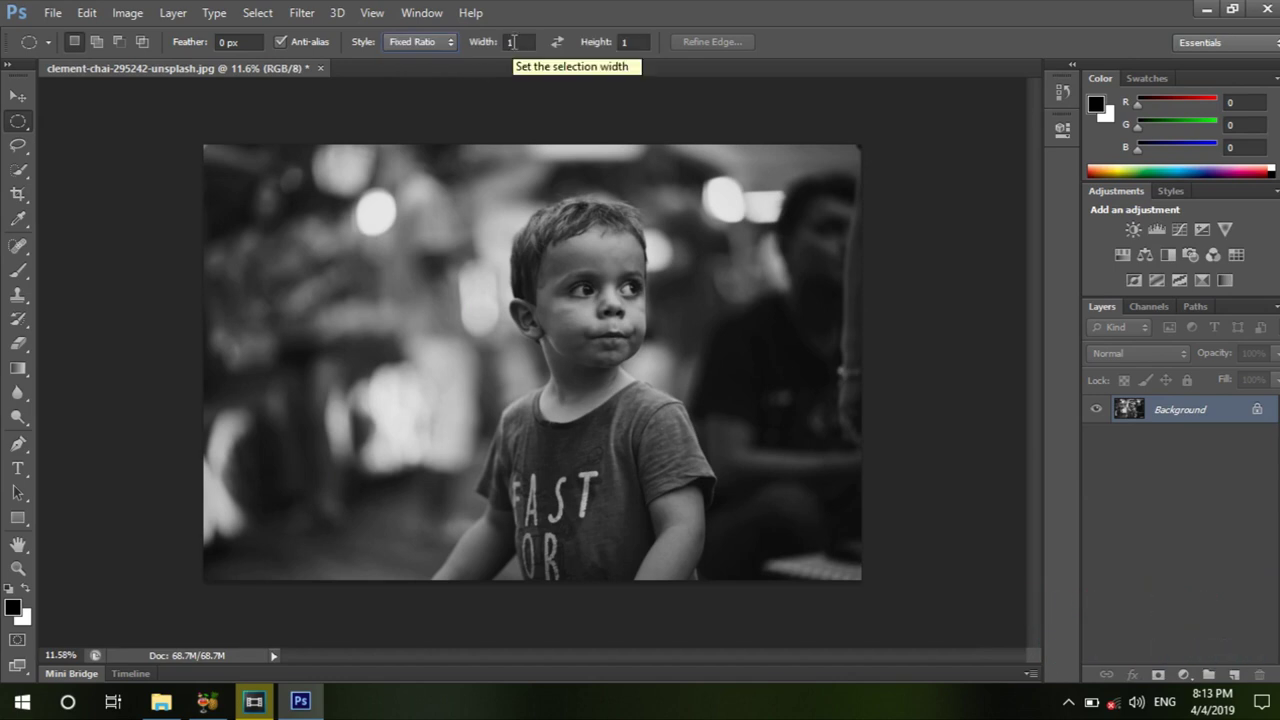
Step: Draw a 1:1 circle, then a 3:1 wide ellipse, deselect and reset width ratio to 1
mouse_move(302, 254)
mouse_down()
mouse_move(490, 437)
mouse_move(367, 389)
mouse_up()
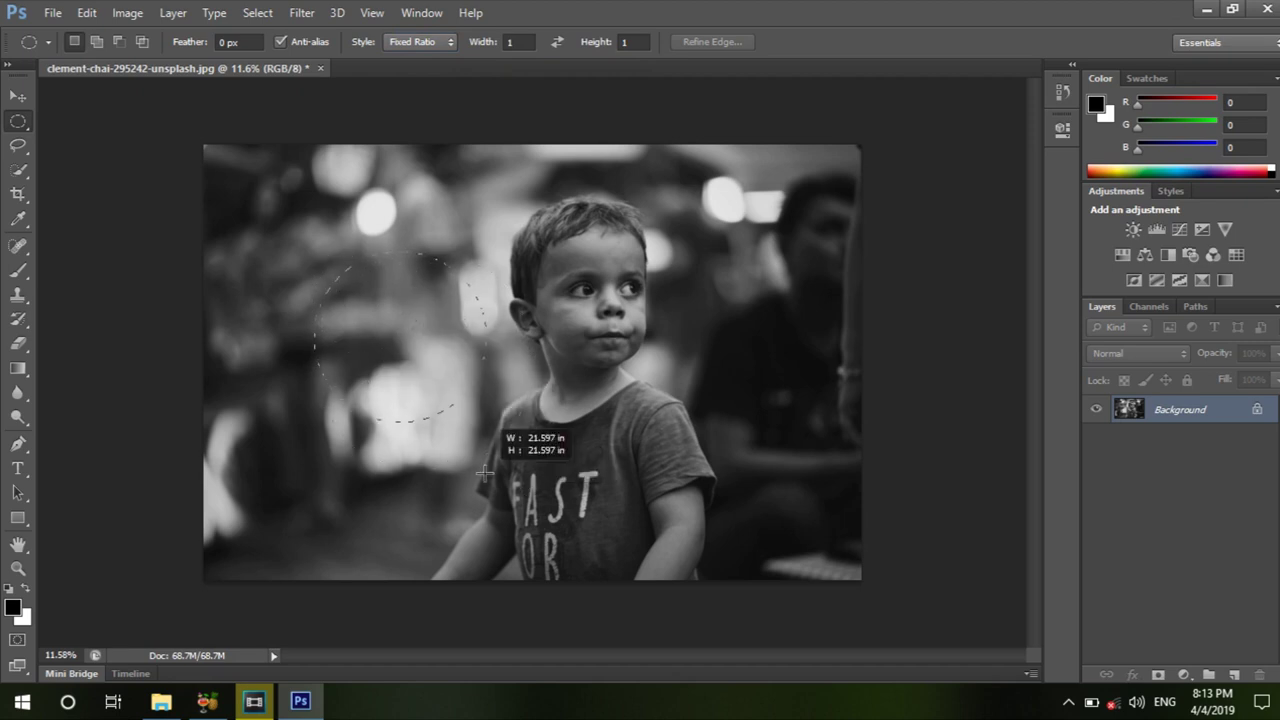
drag(367, 389, 484, 419)
click(510, 42)
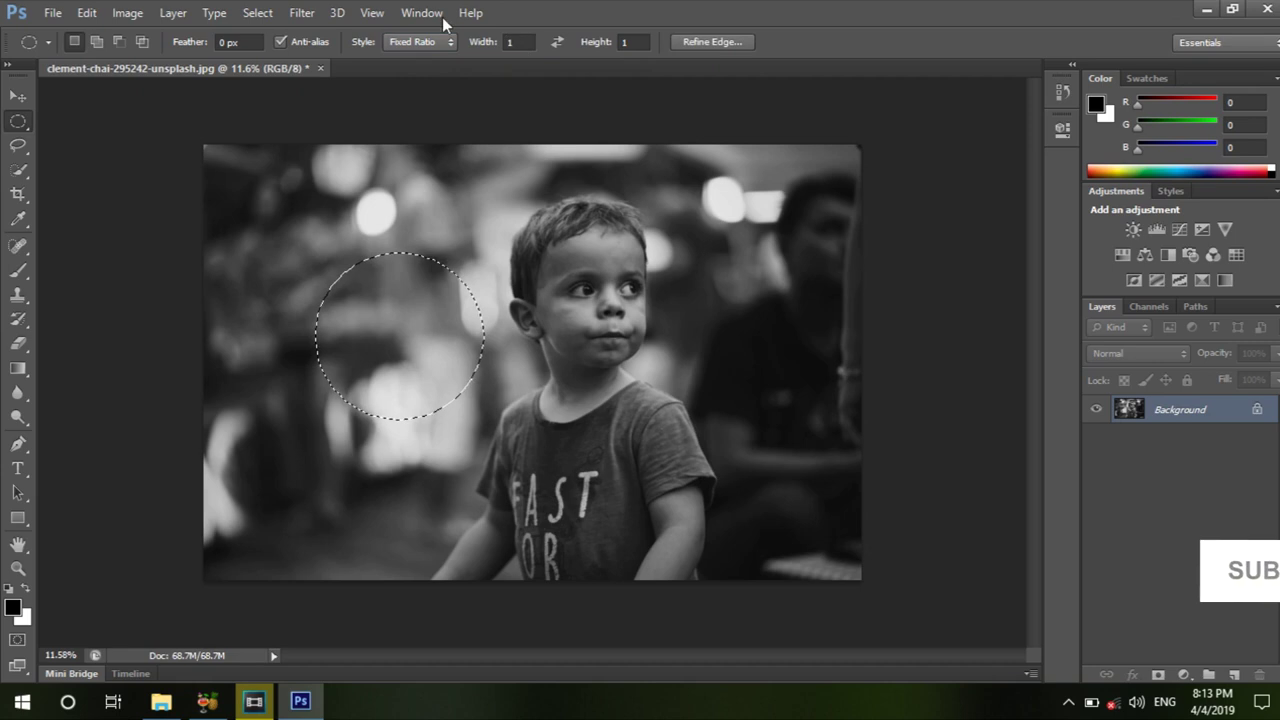
text(3)
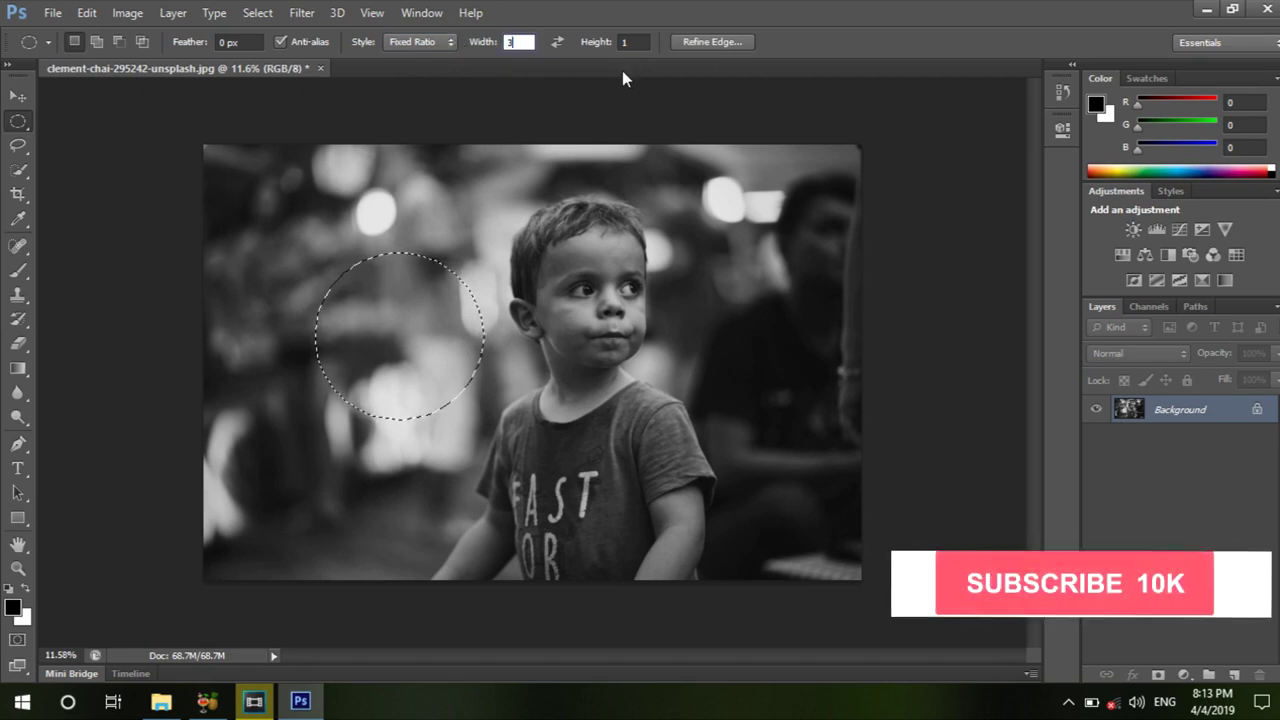
click(517, 97)
mouse_move(356, 214)
mouse_down()
mouse_move(546, 362)
mouse_move(541, 383)
mouse_up()
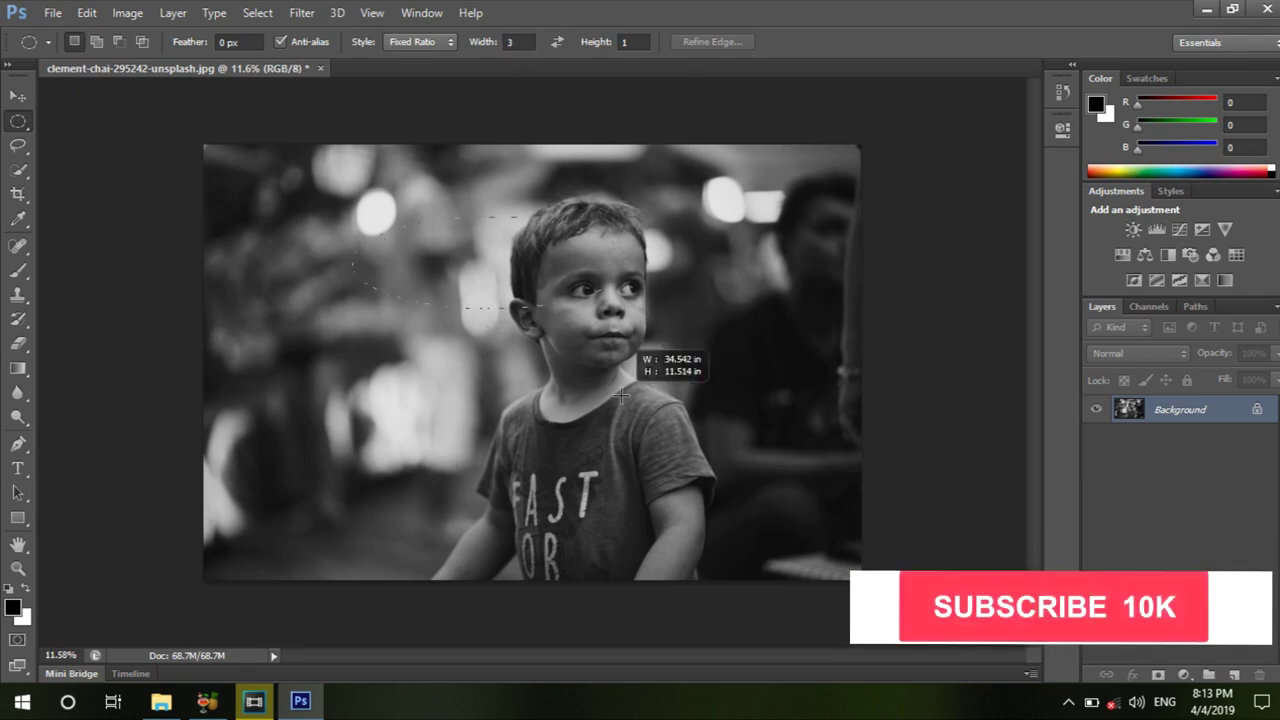
mouse_move(541, 383)
mouse_down()
mouse_move(475, 305)
mouse_move(565, 380)
mouse_move(507, 311)
mouse_move(684, 405)
mouse_up()
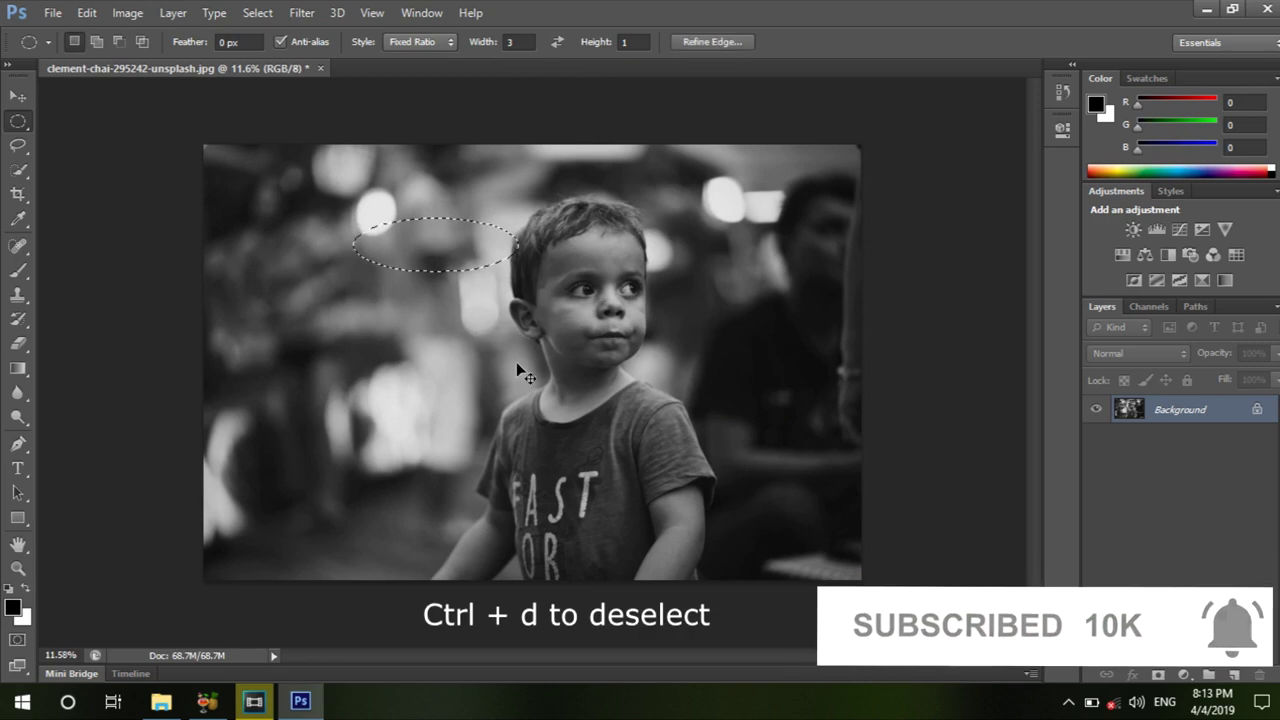
key(ctrl+d)
drag(484, 42, 358, 45)
Step: Switch the marquee style to Fixed Size and place a small fixed-size circle on the photo
click(399, 48)
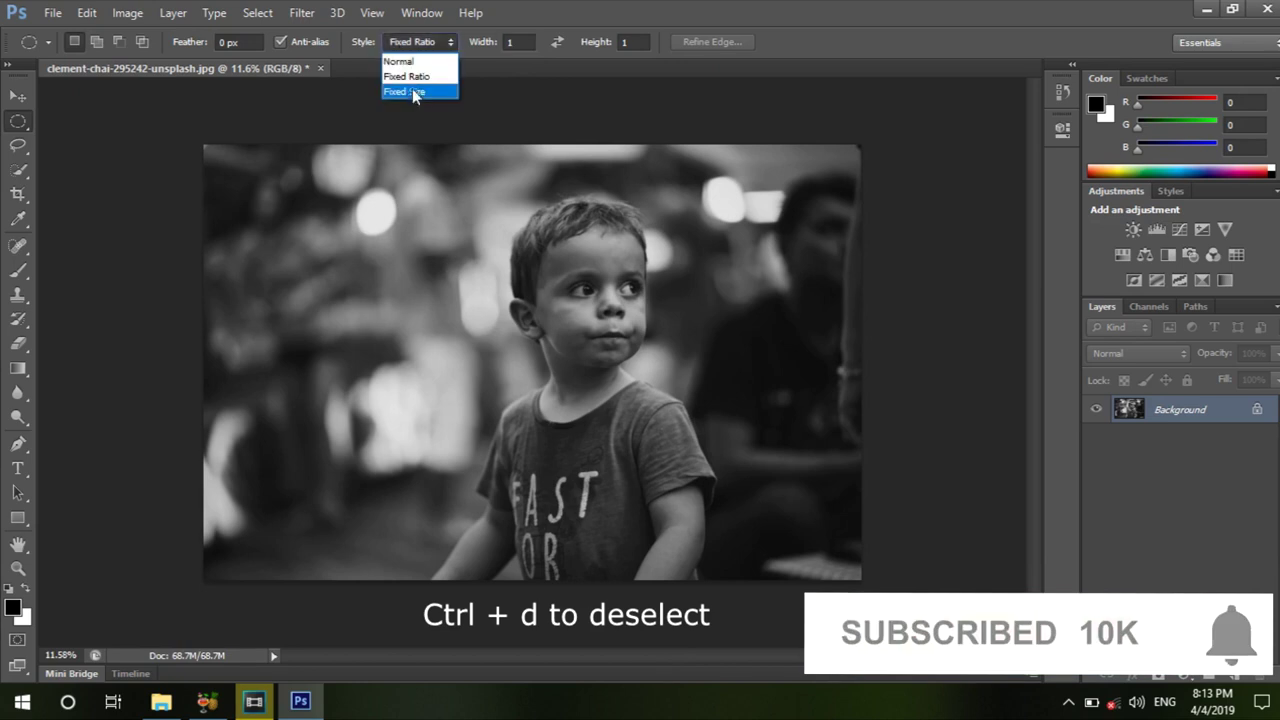
click(411, 92)
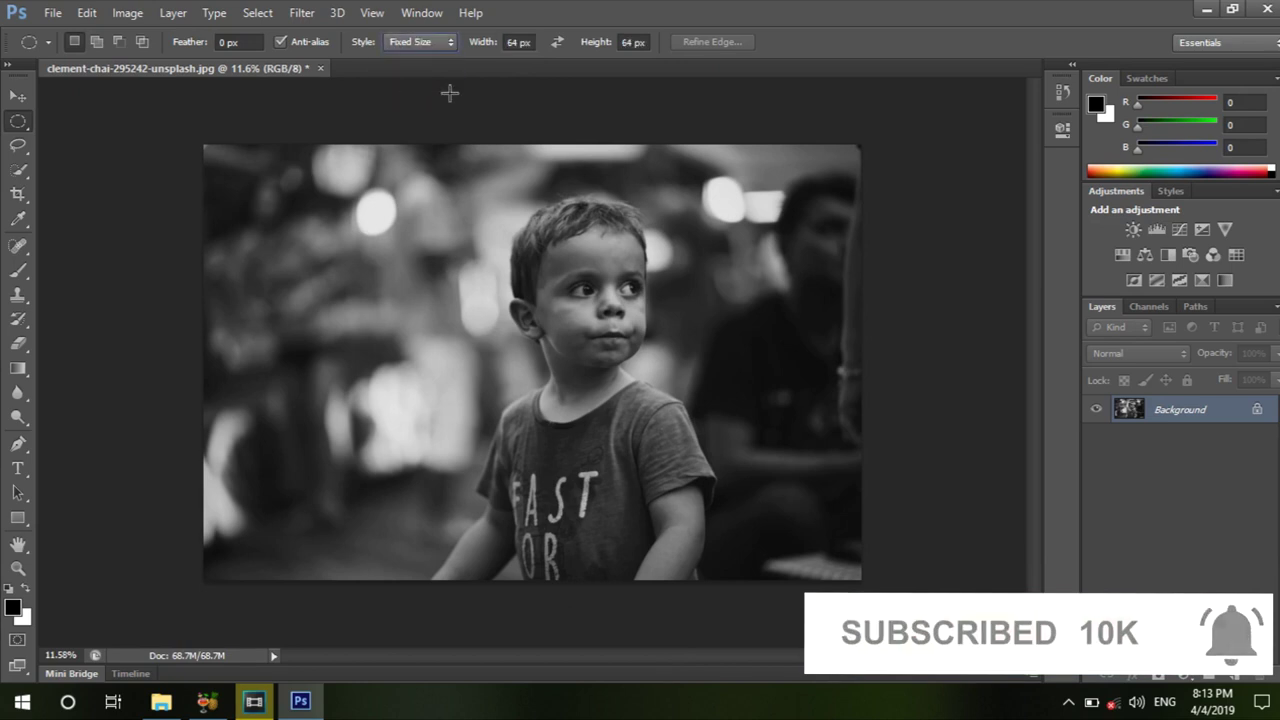
click(357, 376)
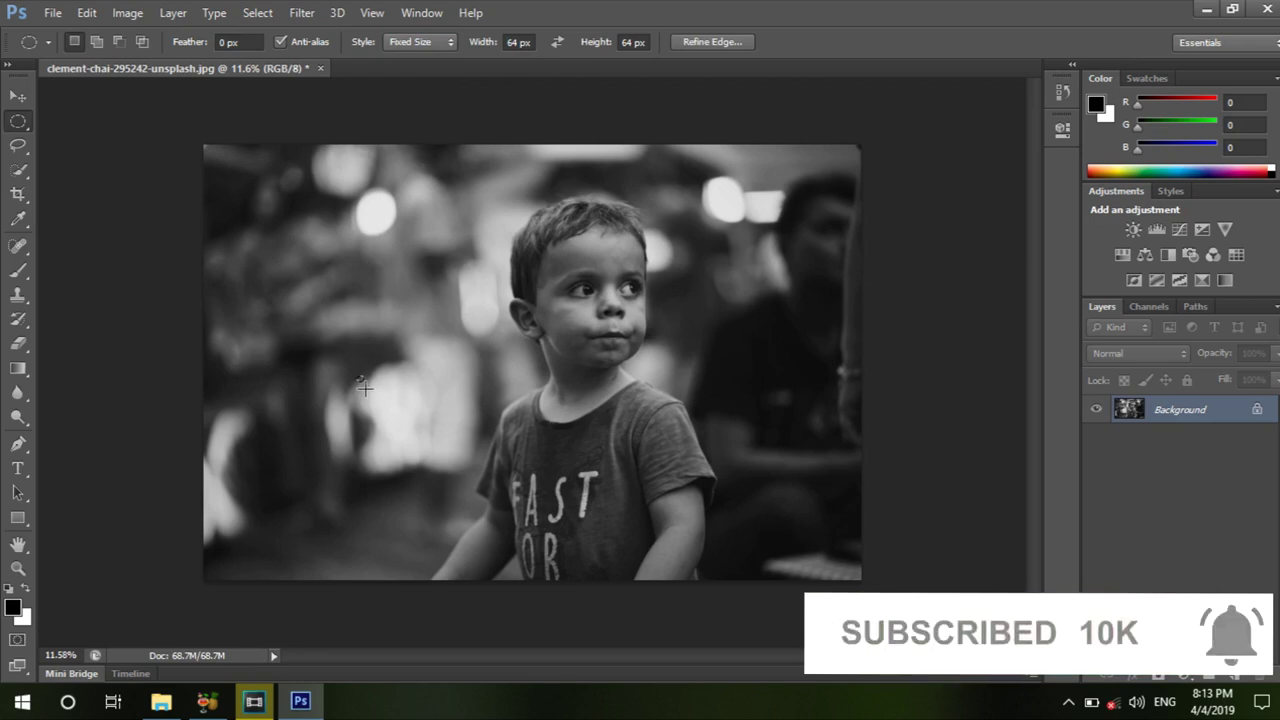
scroll(369, 385, up, 2)
scroll(369, 385, up, 2)
scroll(369, 385, down, 2)
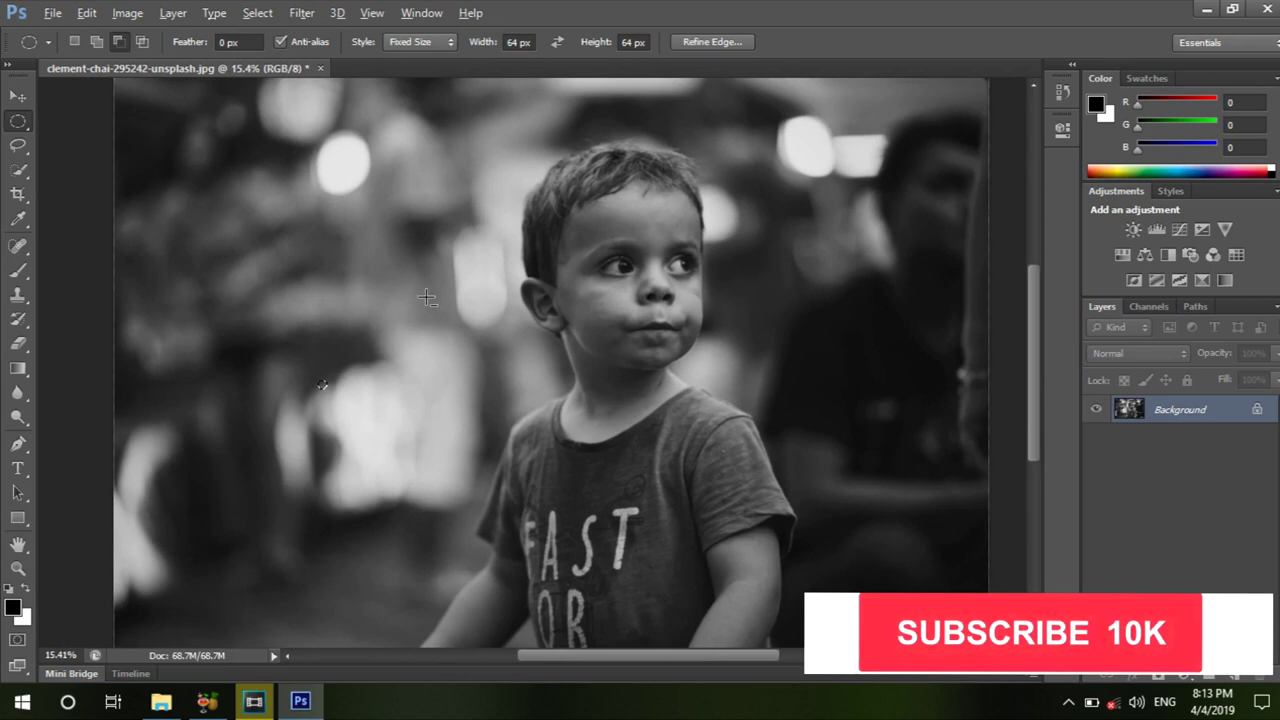
Step: Set the fixed size to 500 × 500 px, place a circle beside the boy's face, then deselect
click(518, 42)
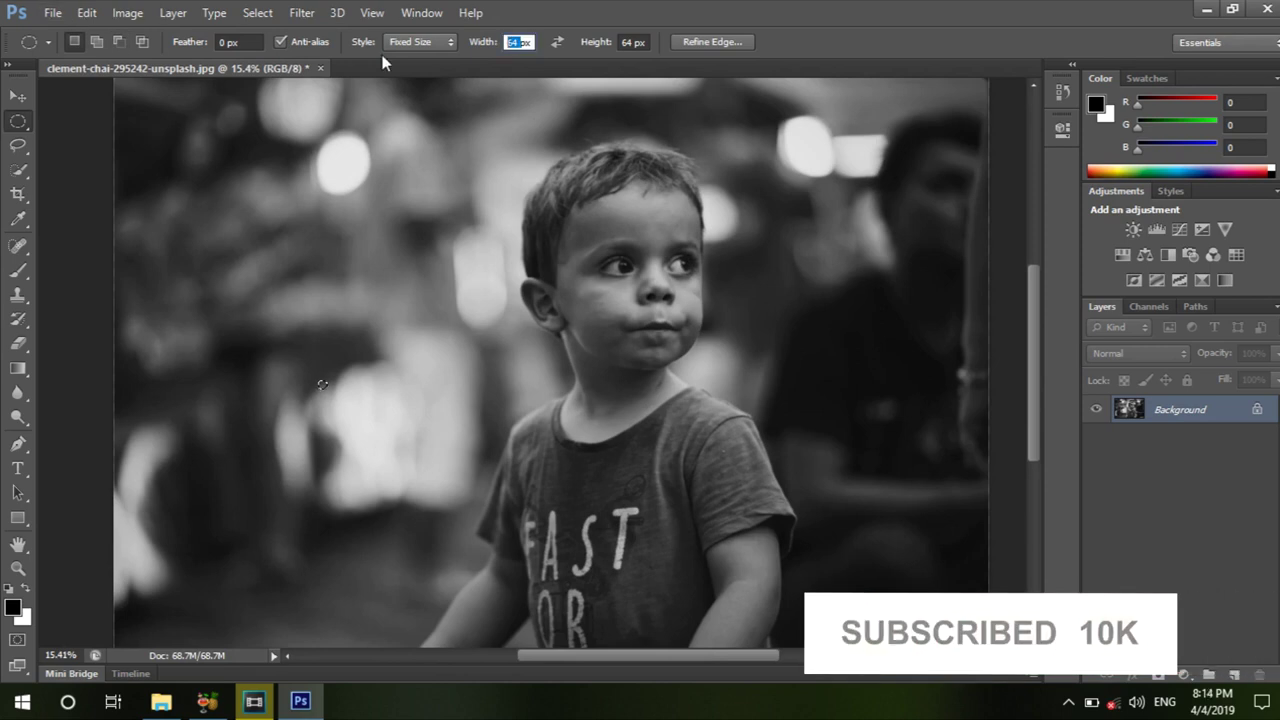
text(500px)
key(Tab)
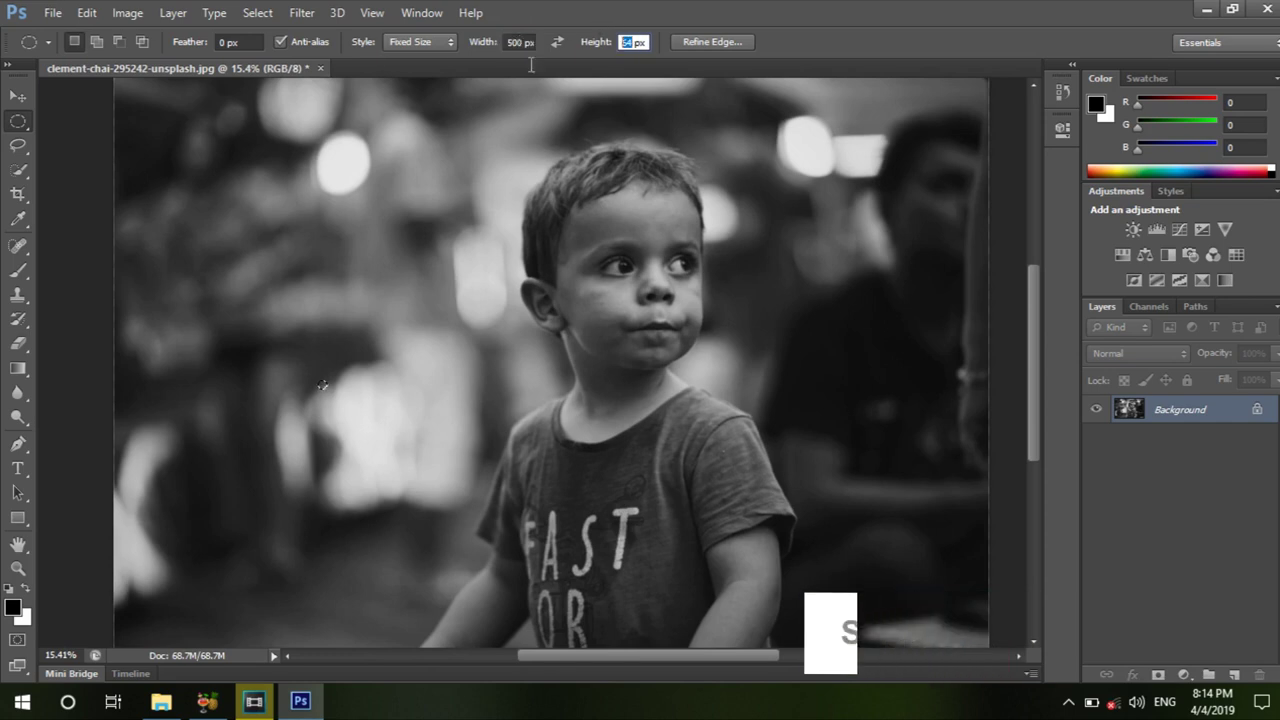
text(500)
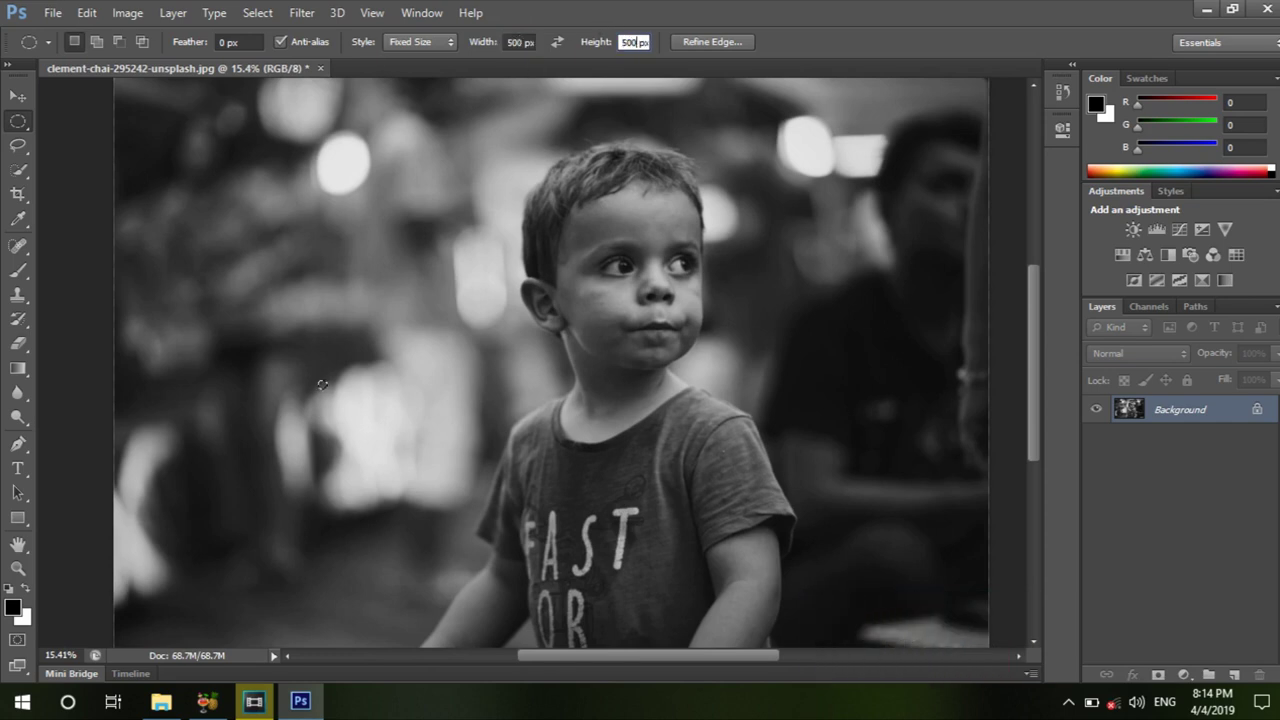
click(405, 245)
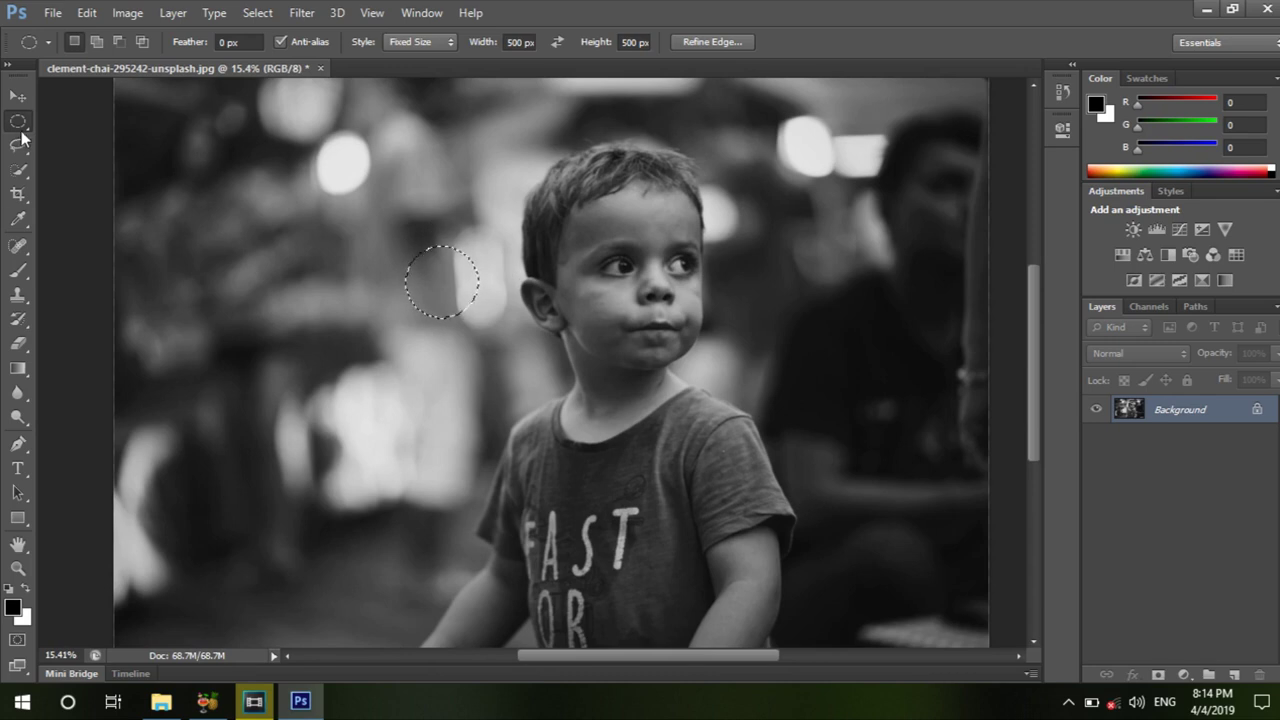
right_click(19, 122)
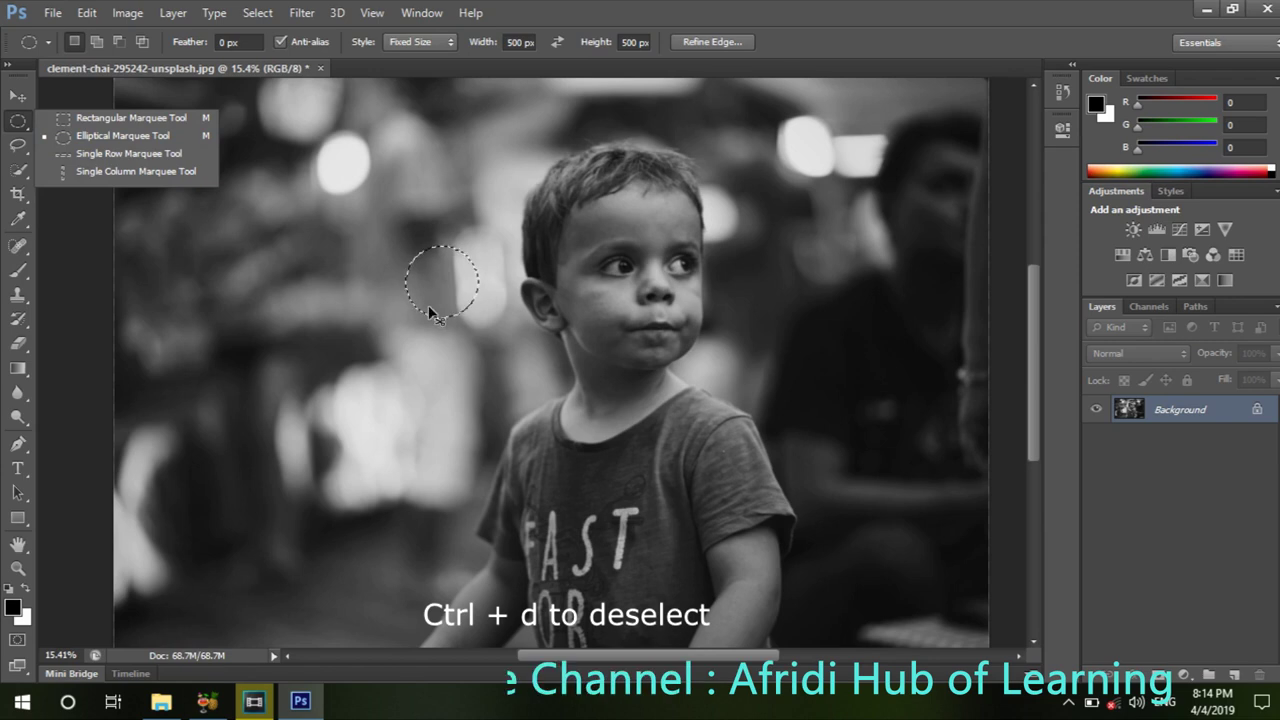
key(ctrl)
key(ctrl+d)
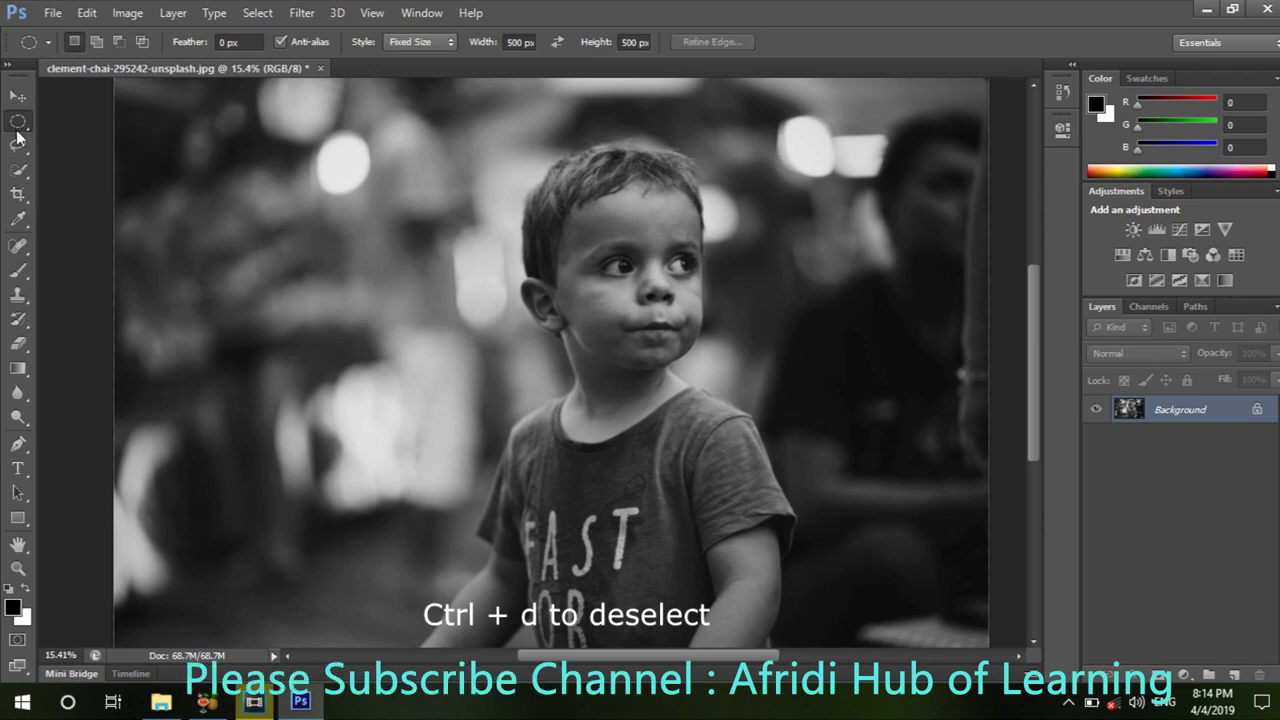
Step: Select a one-pixel row across the boy's chin with the Single Row Marquee
right_click(20, 124)
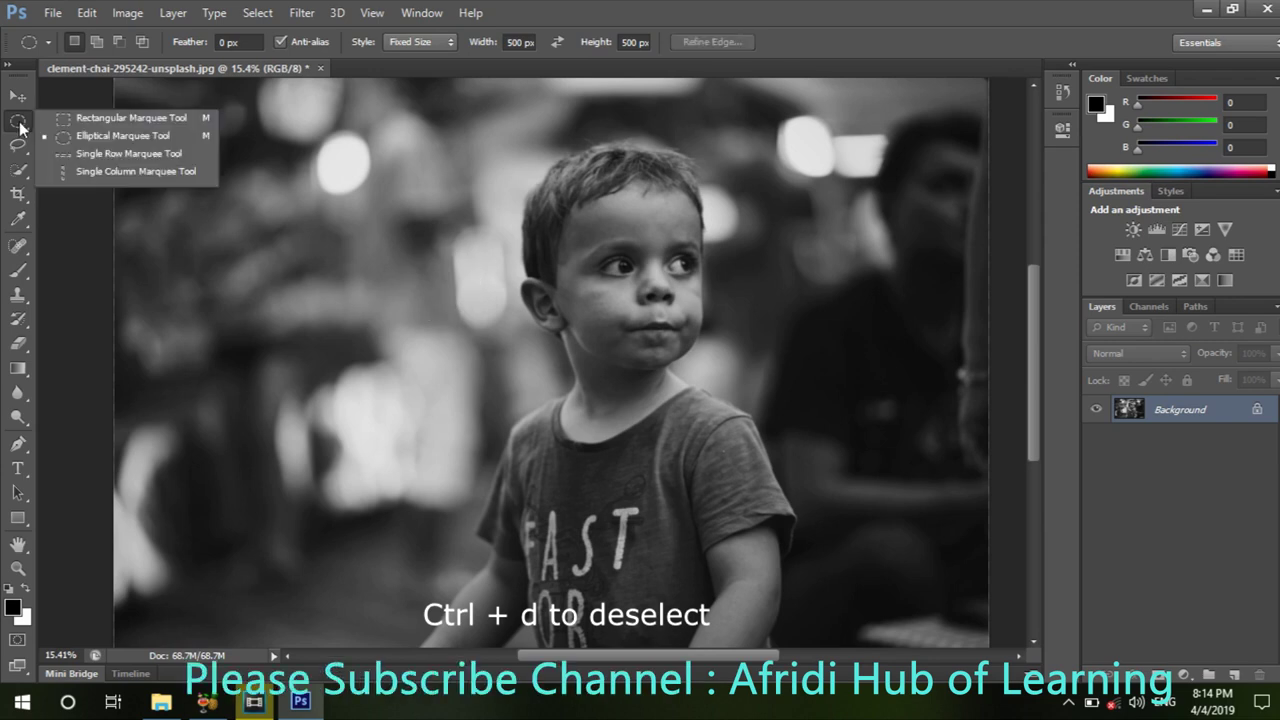
click(92, 160)
scroll(306, 414, down, 3)
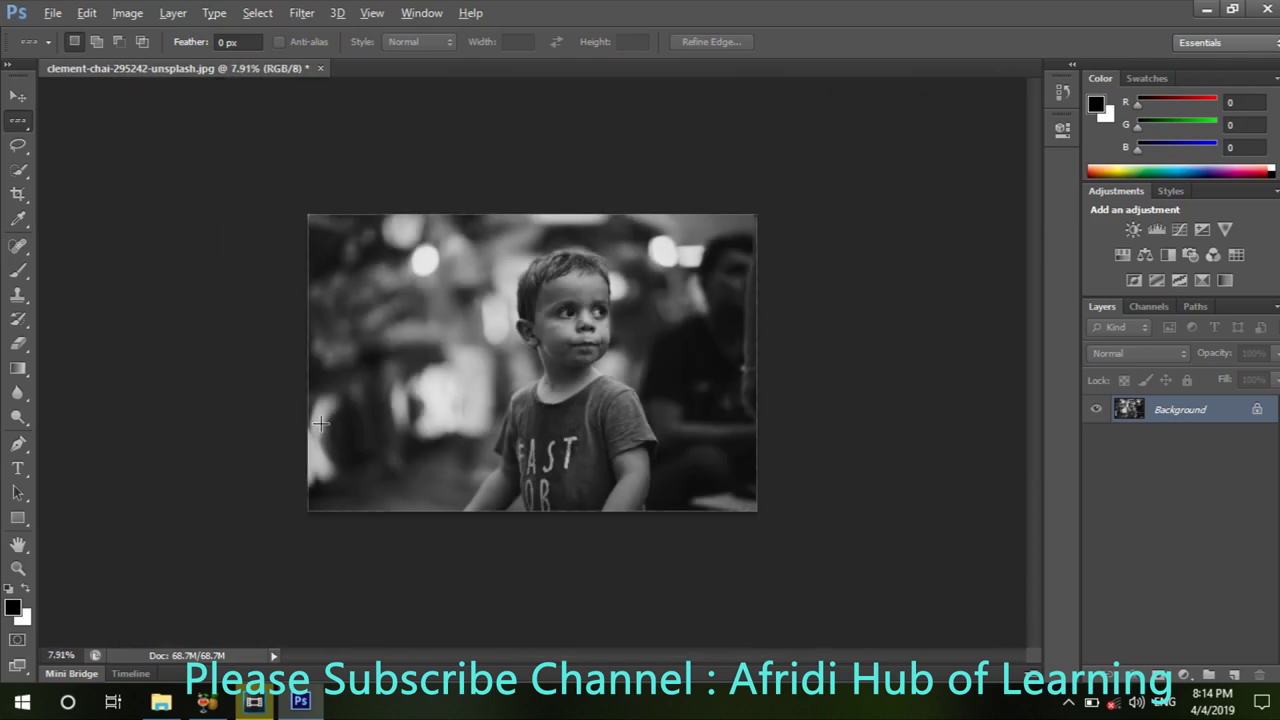
click(313, 379)
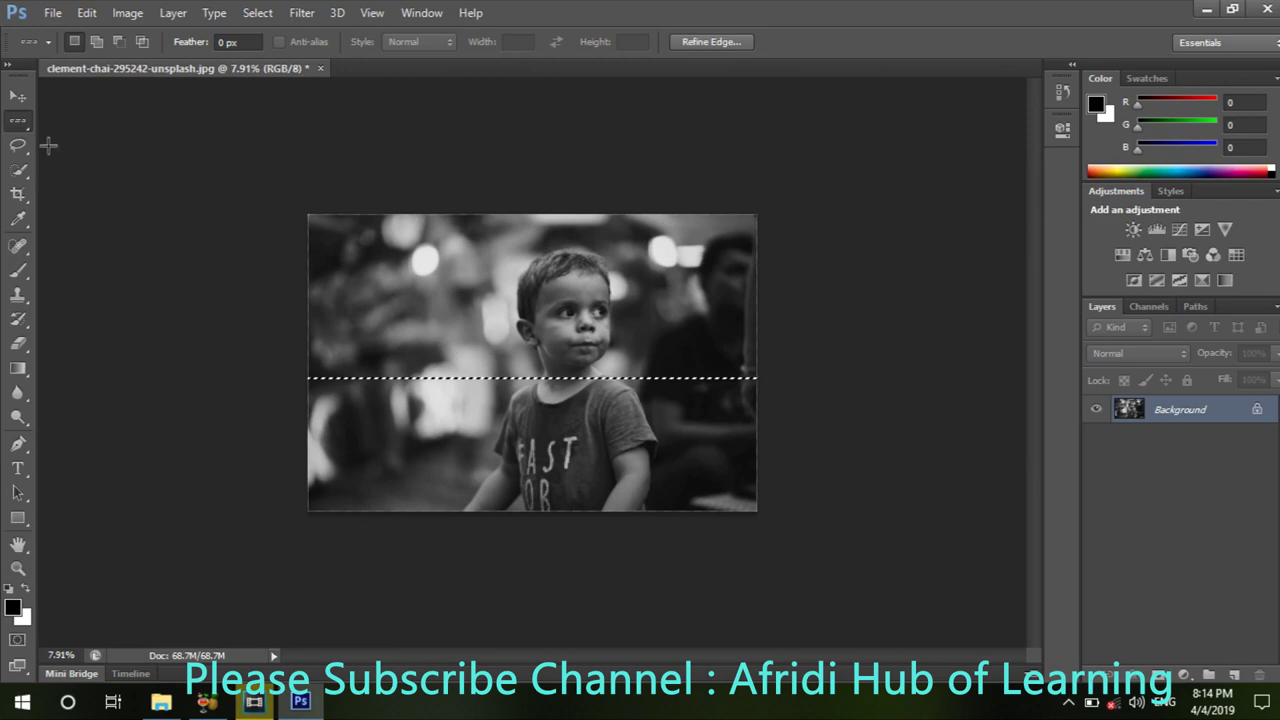
Step: Select one-pixel columns through the boy's head and eye with Single Column Marquee, then deselect
right_click(22, 128)
click(83, 170)
click(535, 250)
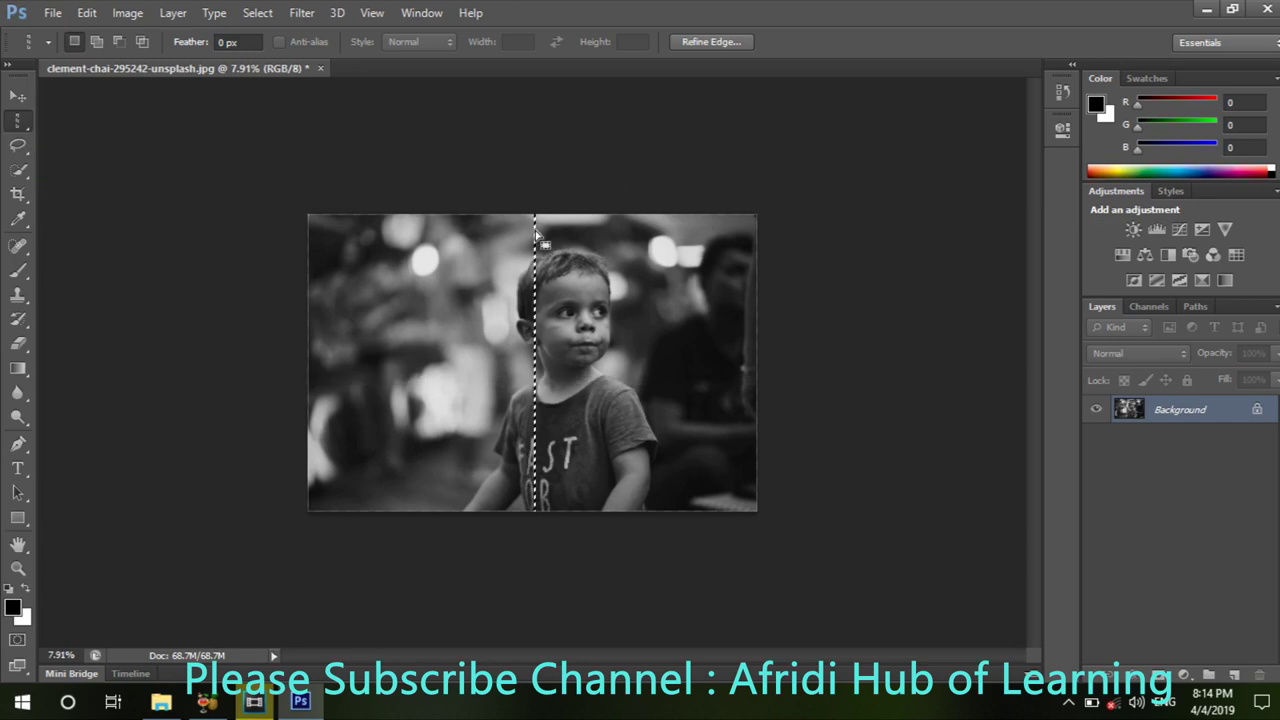
click(96, 41)
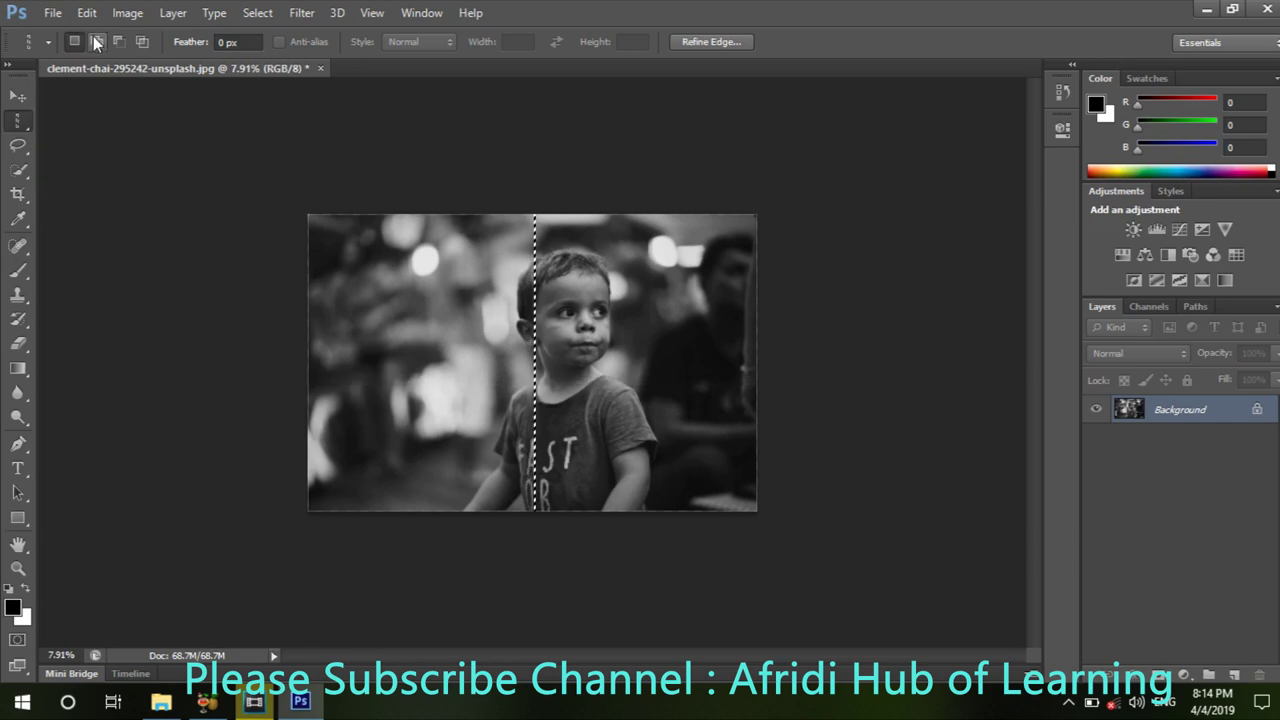
key(ctrl+d)
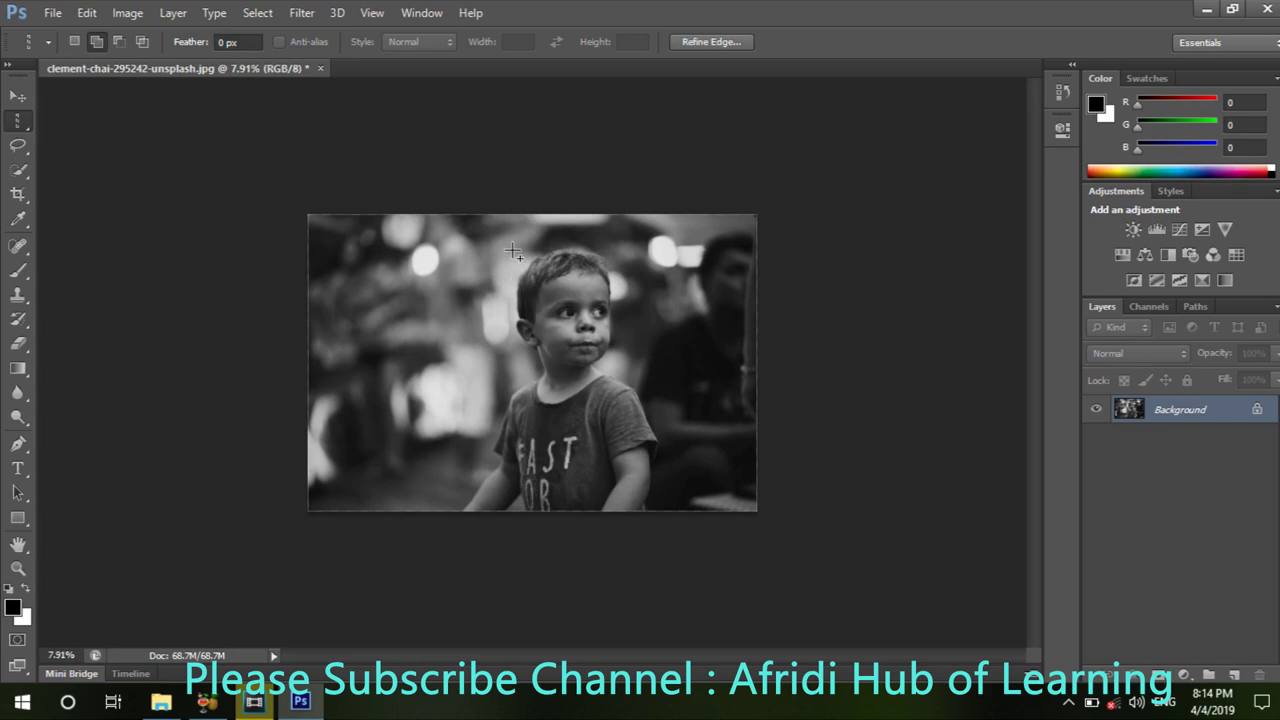
drag(560, 280, 596, 290)
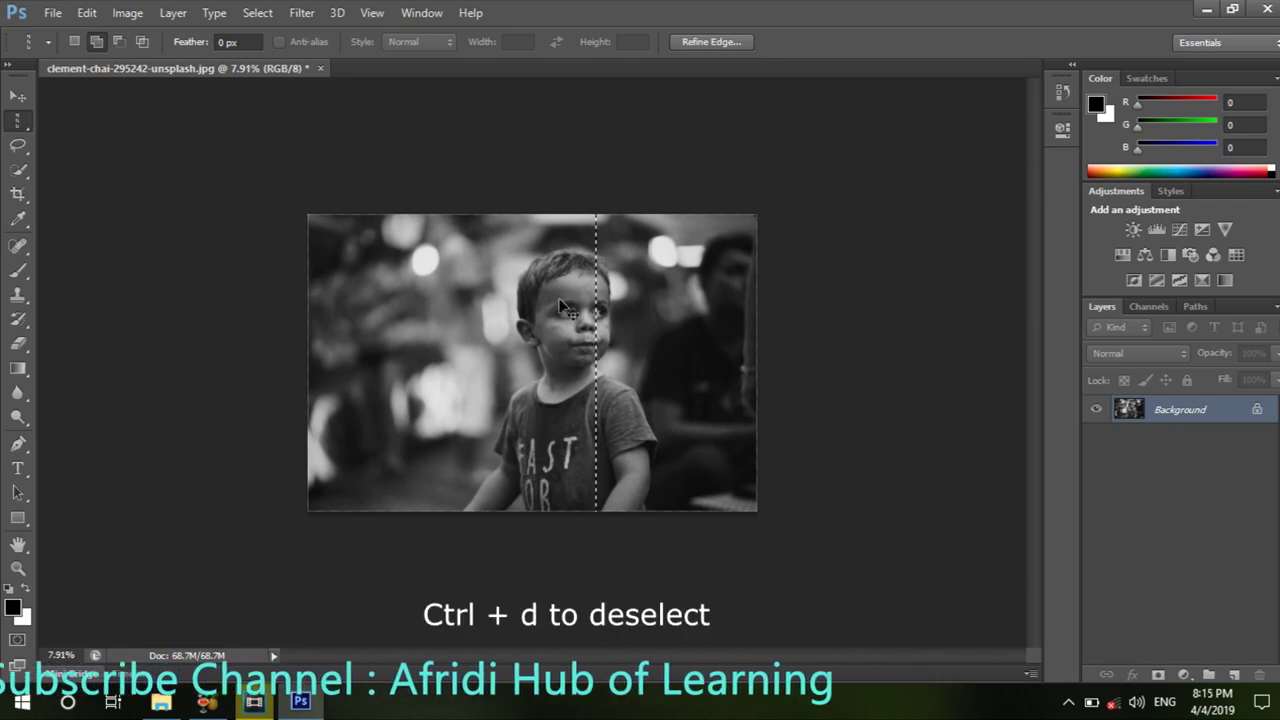
key(ctrl+d)
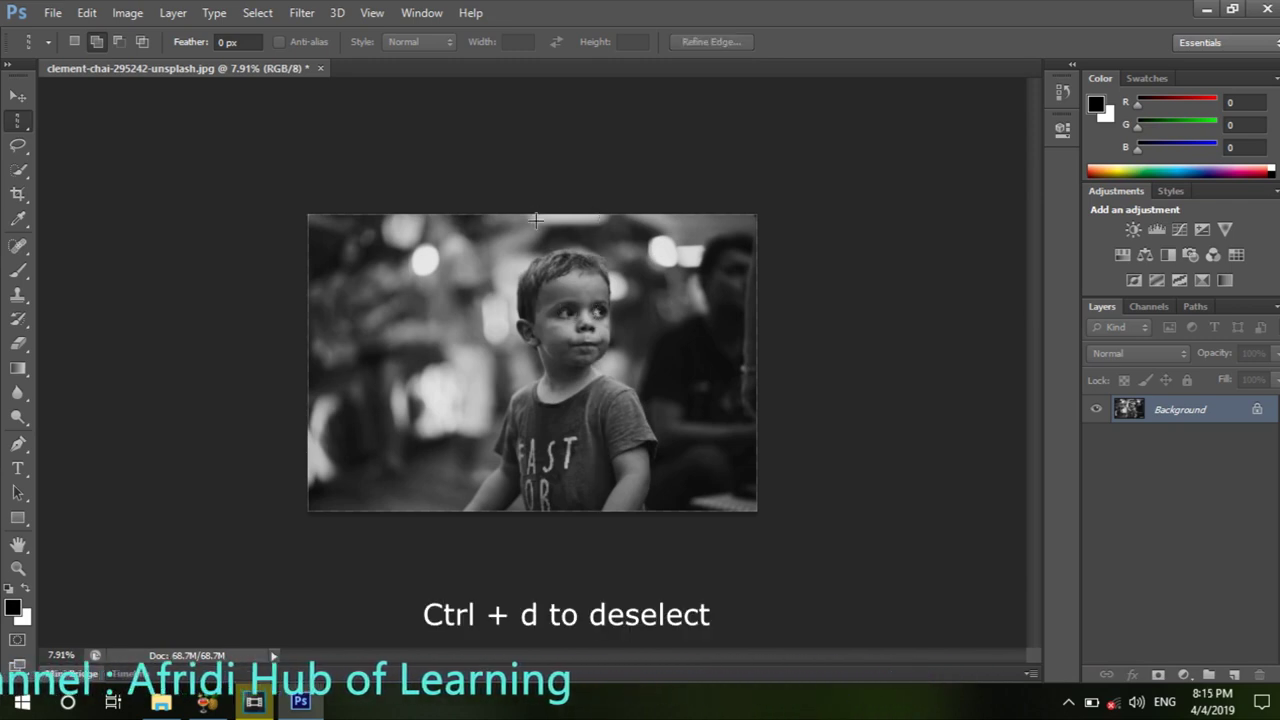